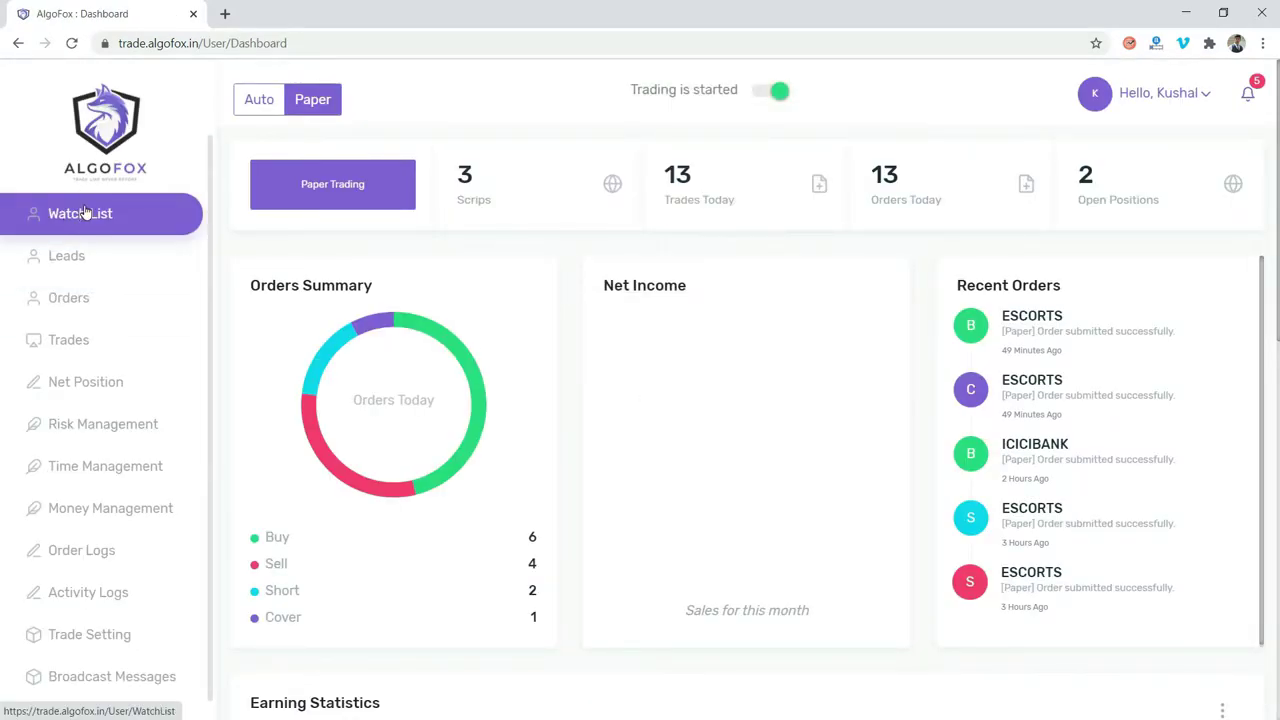
# Open My Watchlist in the Watch List section and start adding a new scrip with EQ as the instrument
pyautogui.click(85, 215)
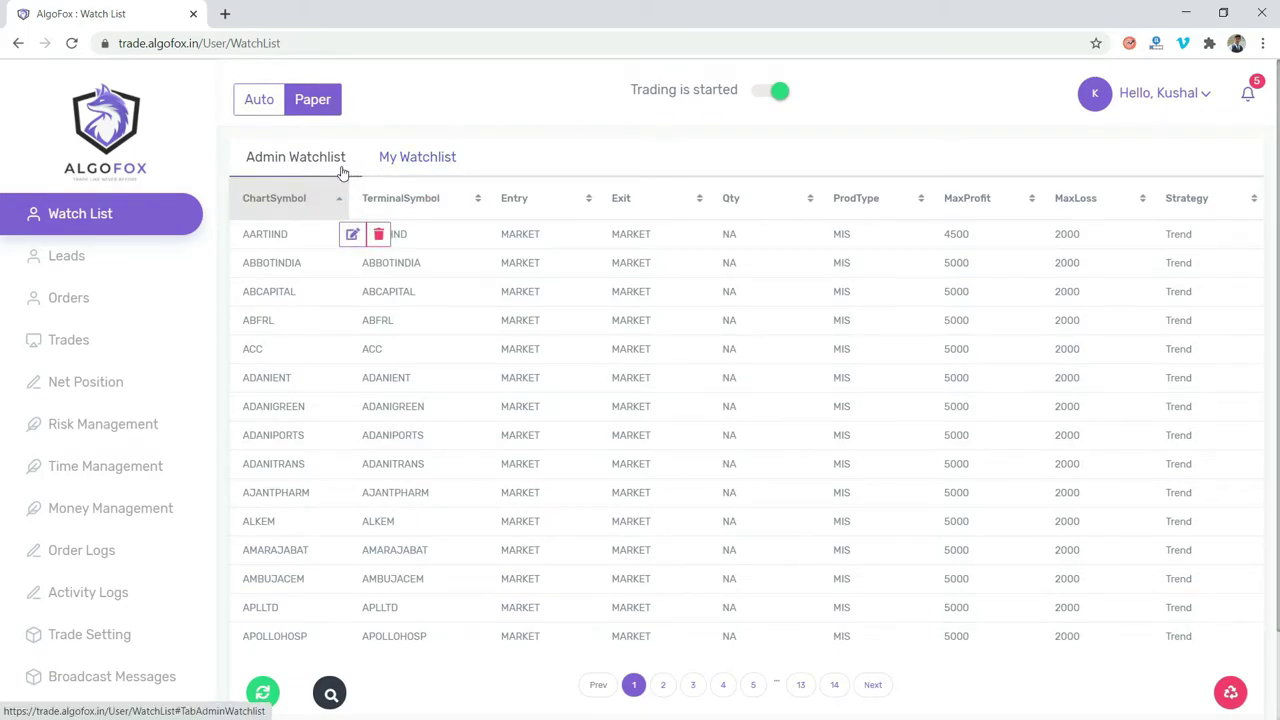
pyautogui.click(417, 167)
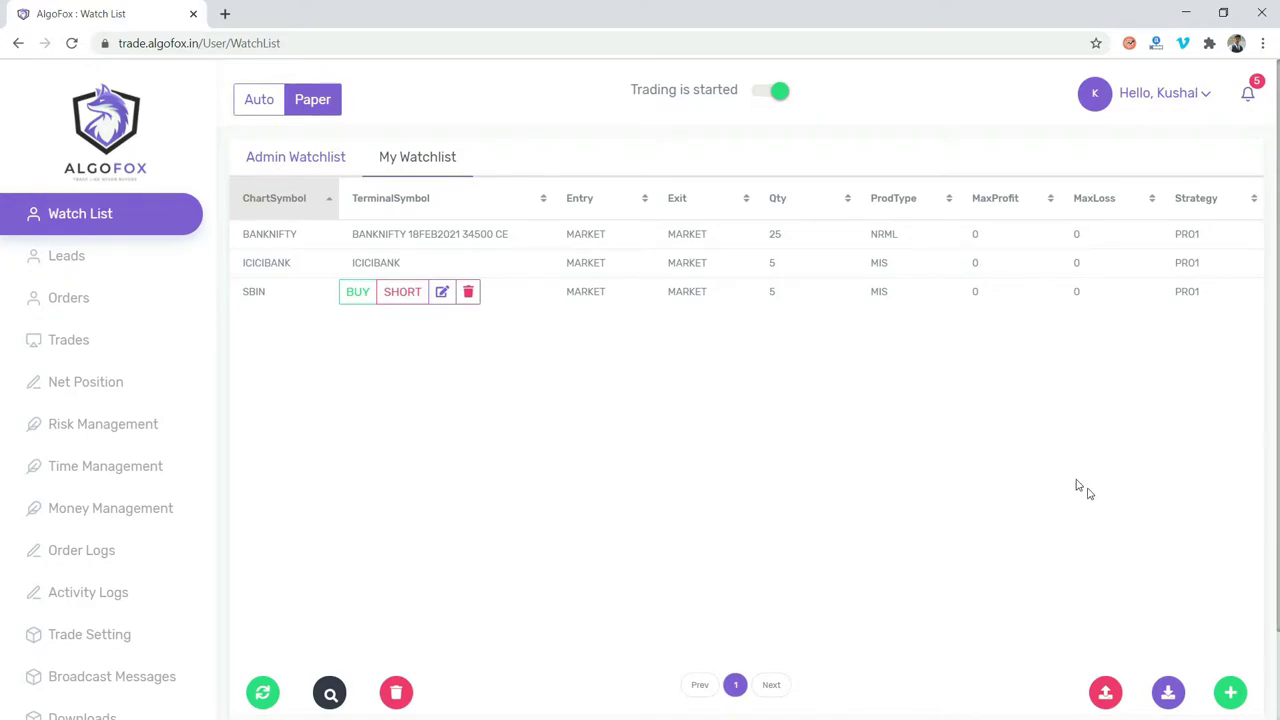
pyautogui.click(1230, 696)
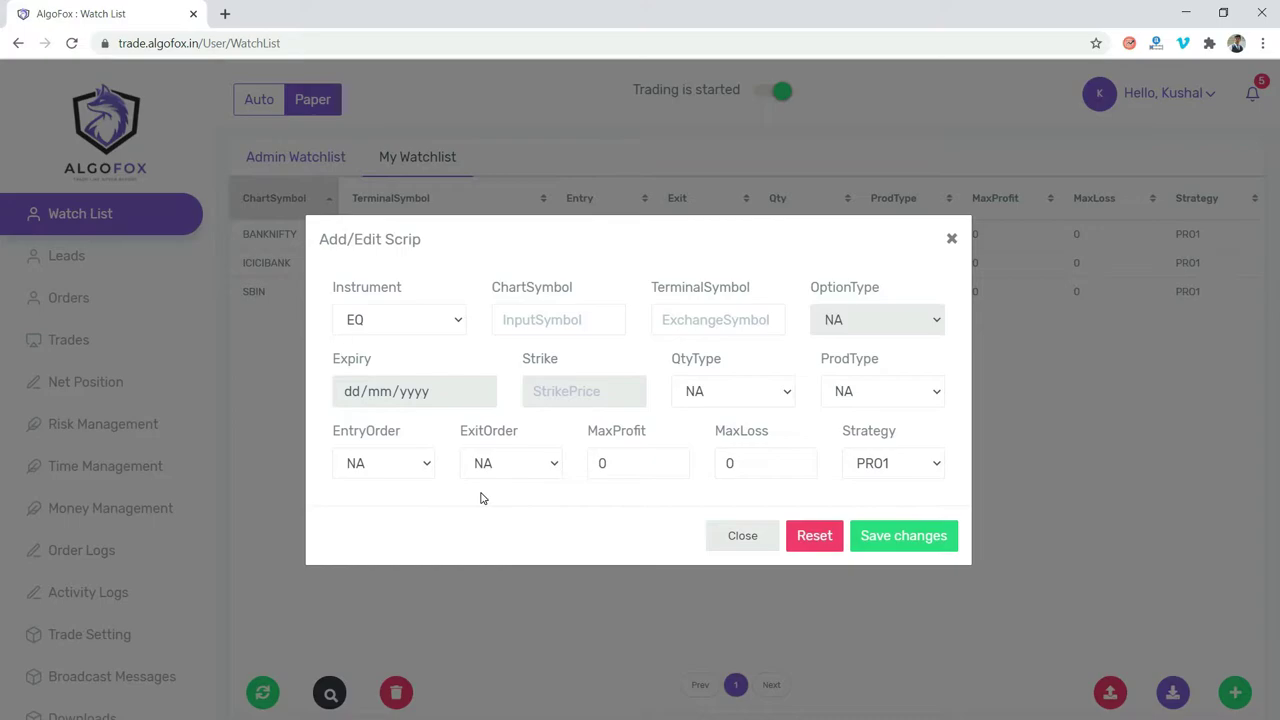
pyautogui.click(373, 320)
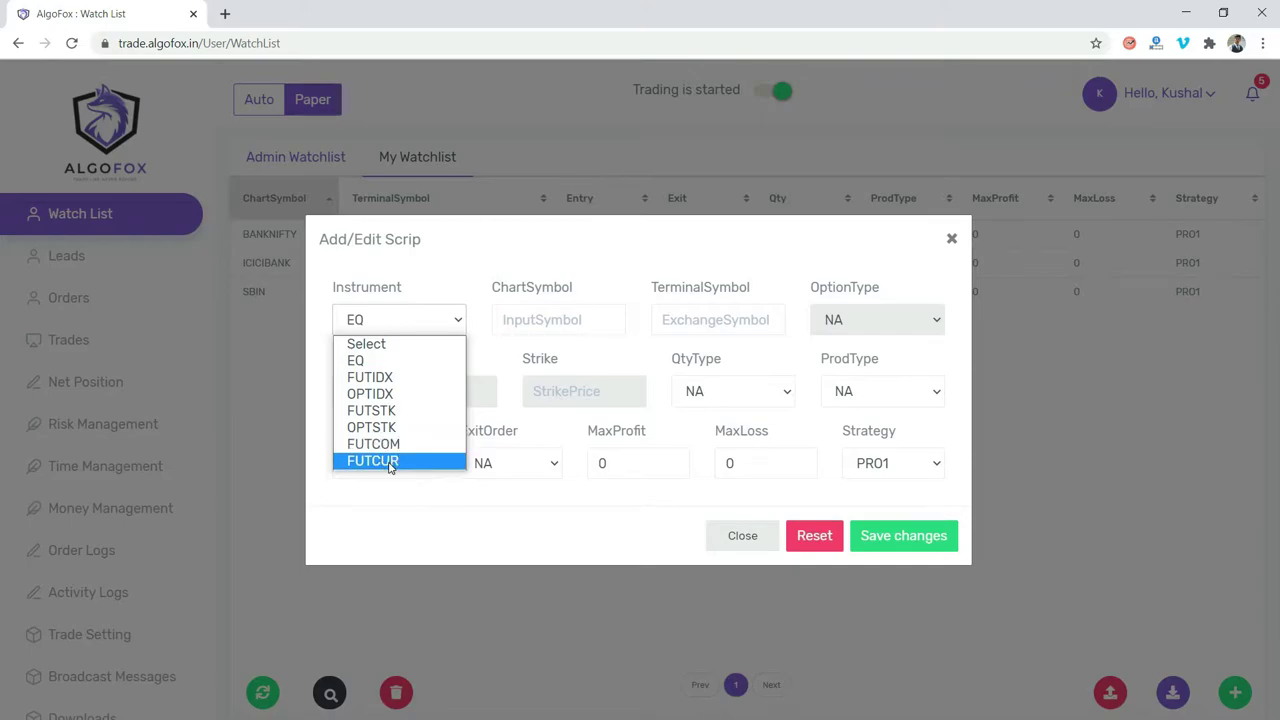
pyautogui.click(386, 361)
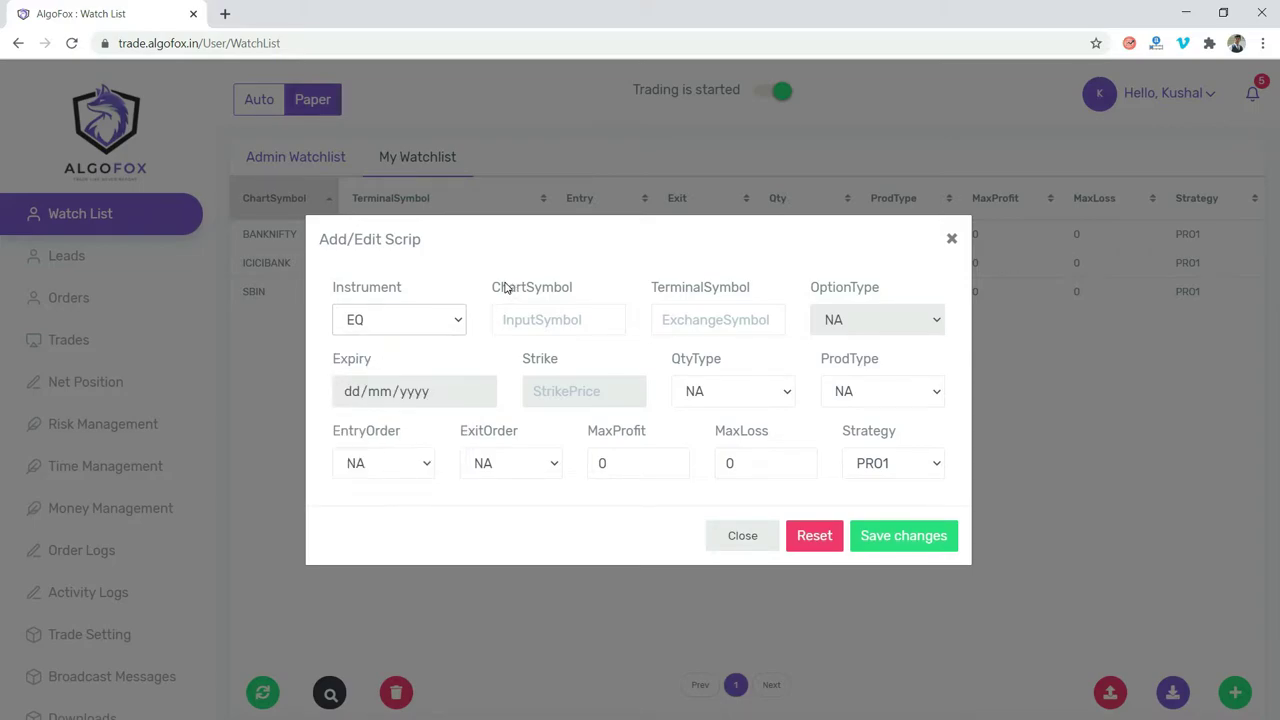
# Switch to AmiBroker and check the State Bank of India ticker in its symbol list for the ChartSymbol field
pyautogui.moveTo(492, 291); pyautogui.dragTo(576, 295)
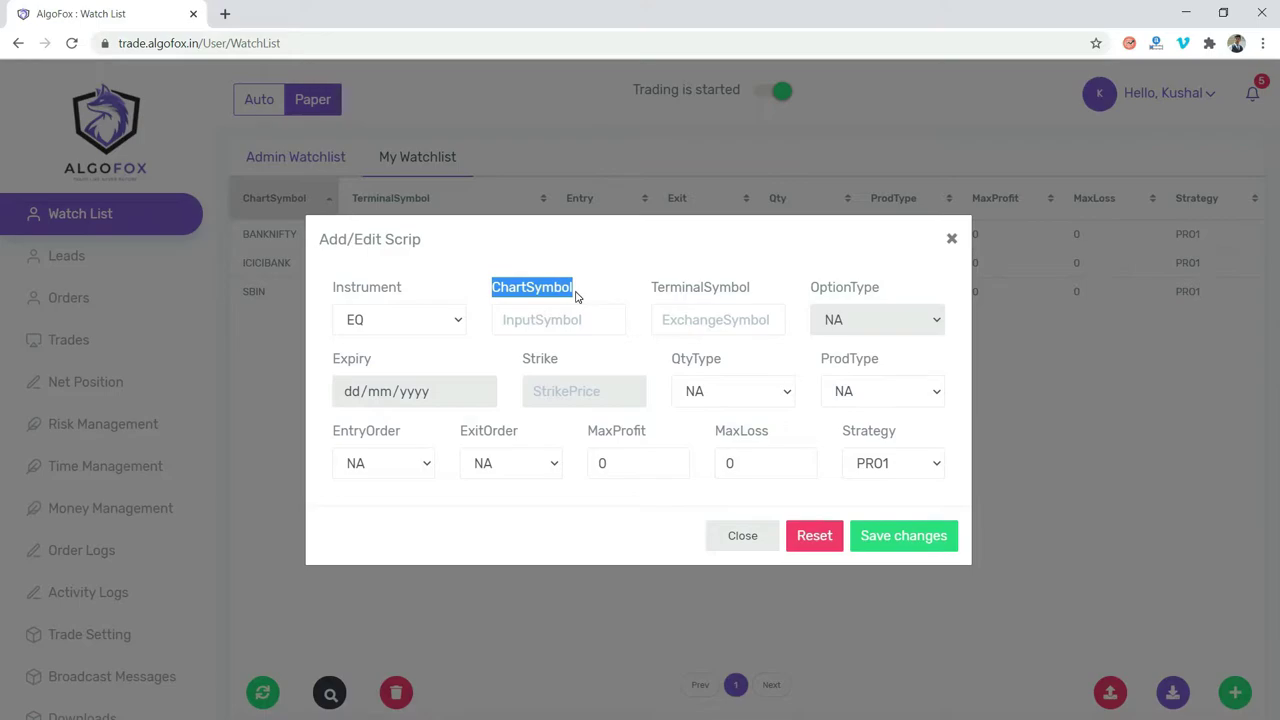
pyautogui.click(599, 262)
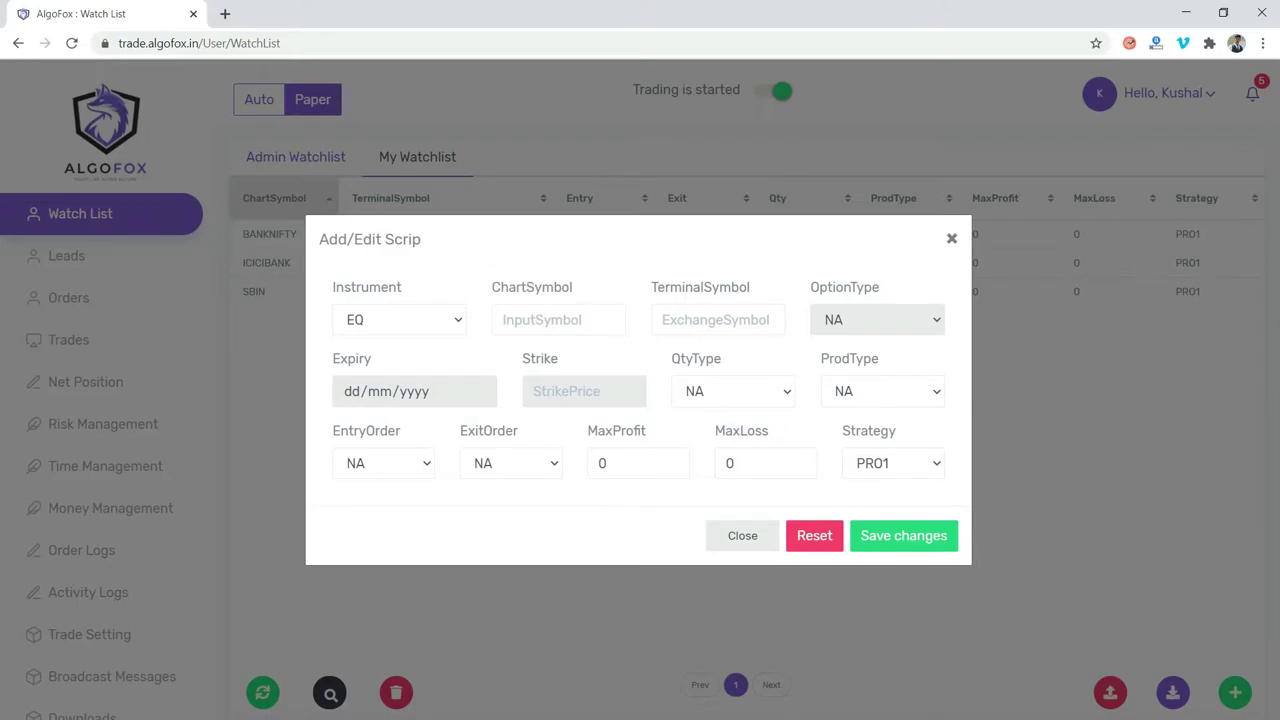
pyautogui.click(1185, 12)
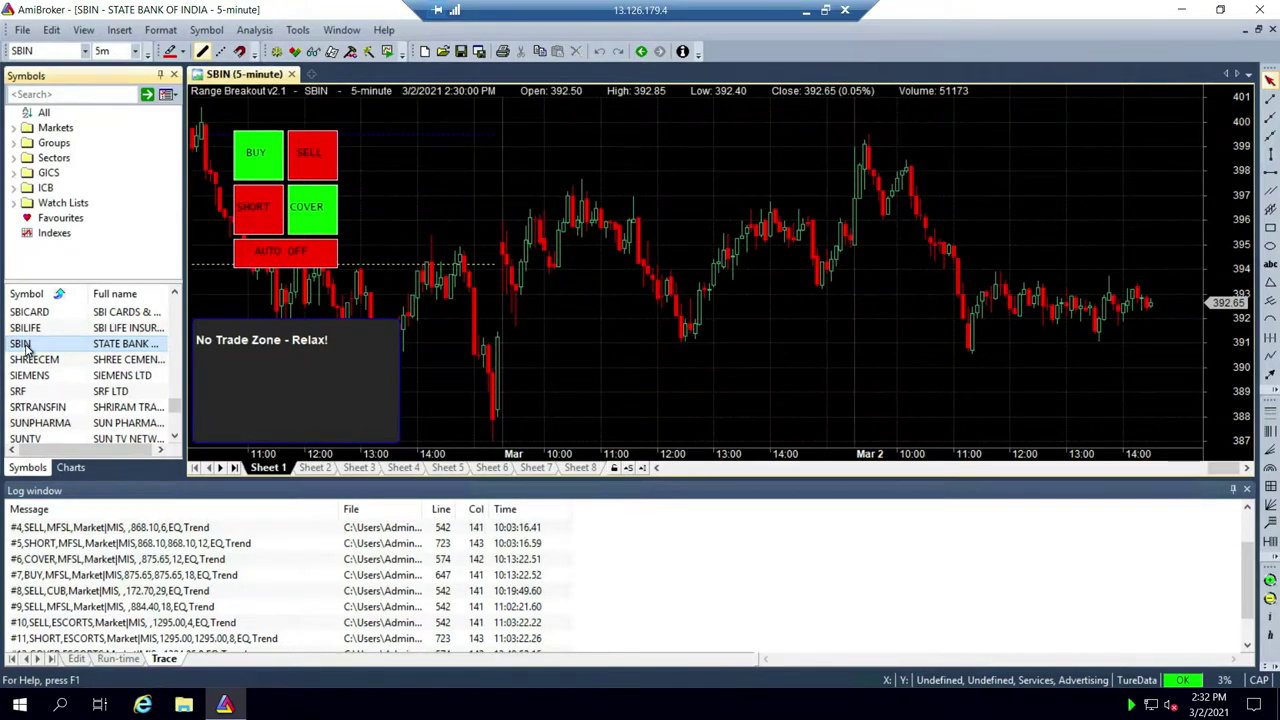
pyautogui.click(809, 14)
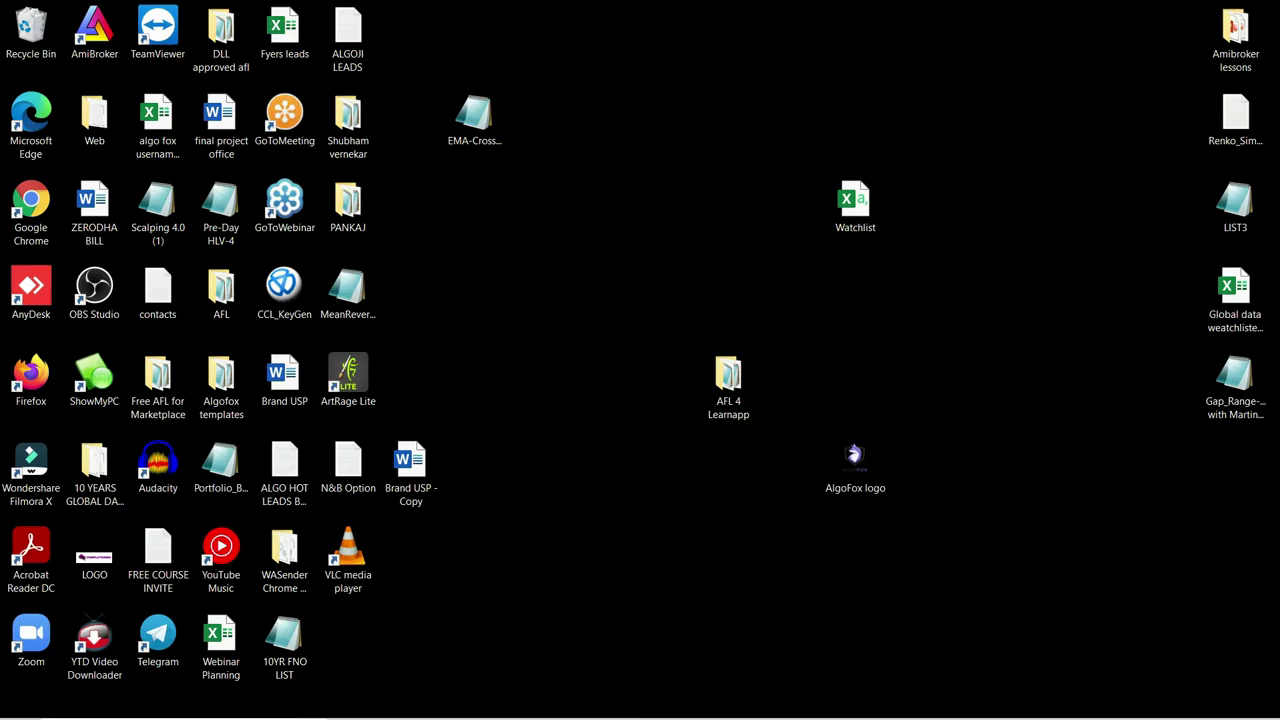
# Return to the AlgoFox scrip form in the browser and set the ChartSymbol to SBIN
pyautogui.click(718, 704)
pyautogui.click(538, 320)
pyautogui.write('SBIN')
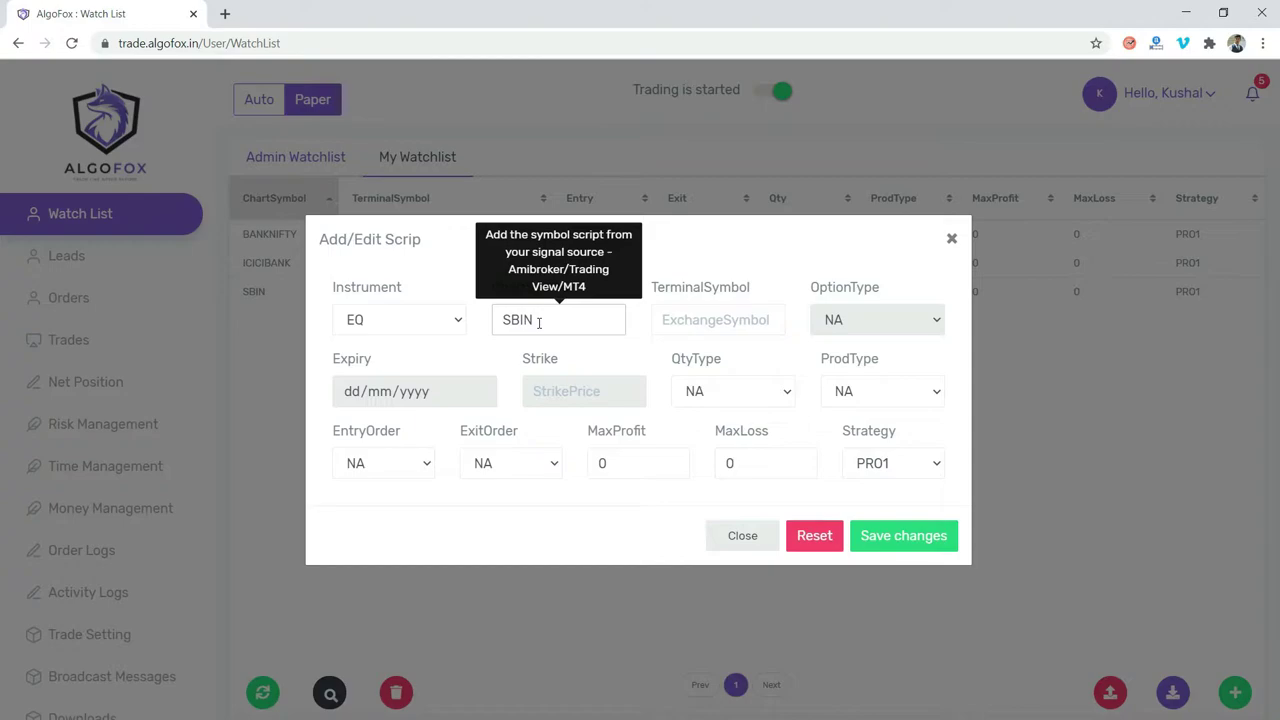
pyautogui.write('-')
pyautogui.press('BackSpace')
pyautogui.write('.NSE')
pyautogui.press('BackSpace')
pyautogui.press('BackSpace')
pyautogui.press('BackSpace')
pyautogui.press('BackSpace')
# Set the TerminalSymbol to SBIN by picking the matching suggestion
pyautogui.click(682, 326)
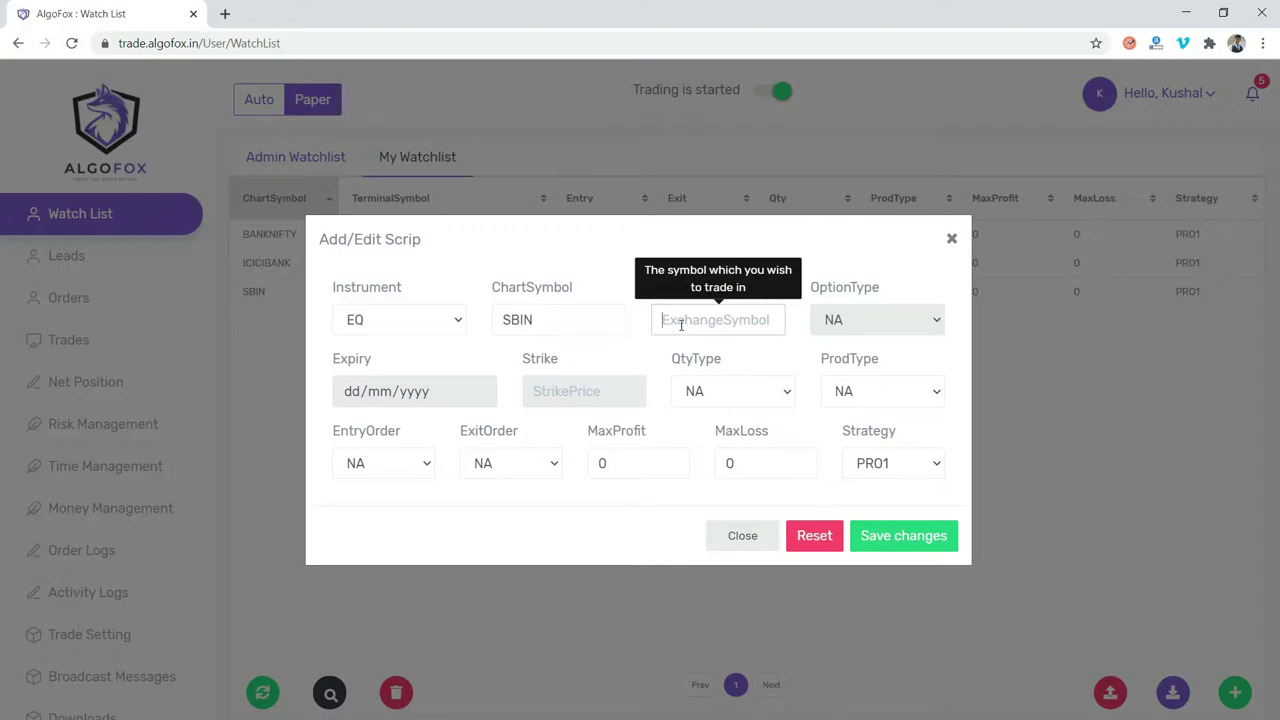
pyautogui.write('SBIN')
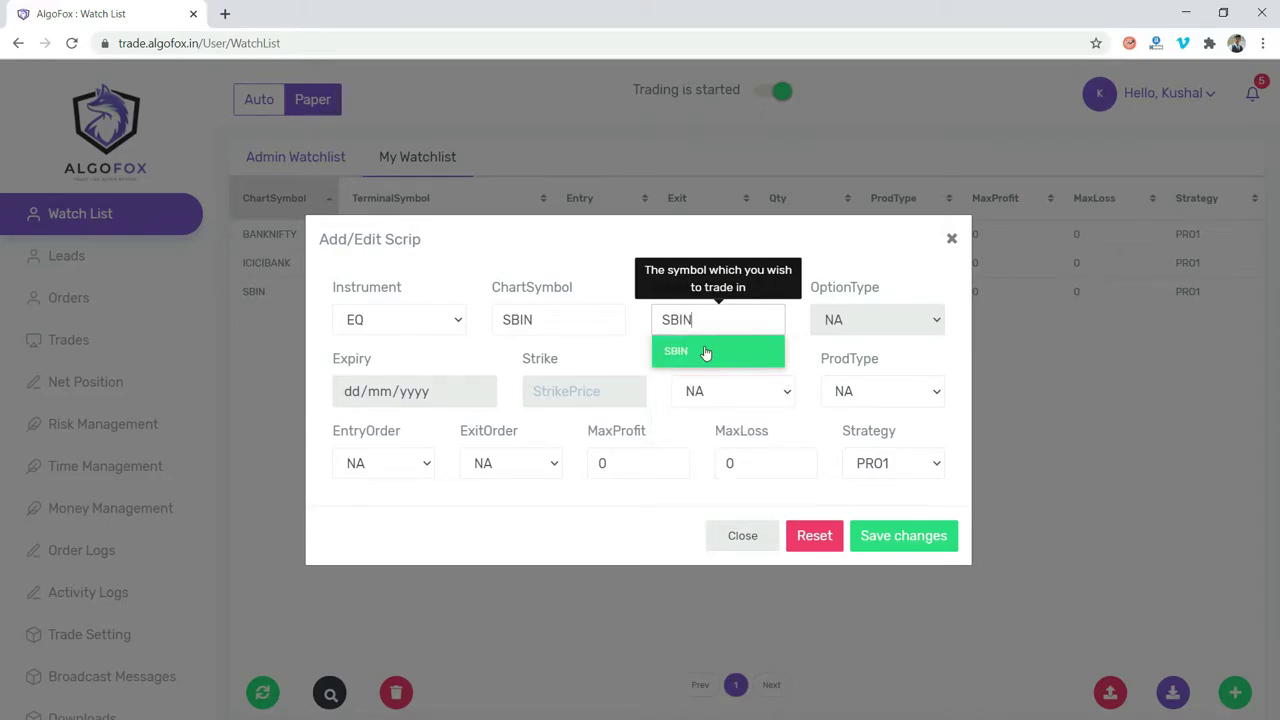
pyautogui.click(685, 358)
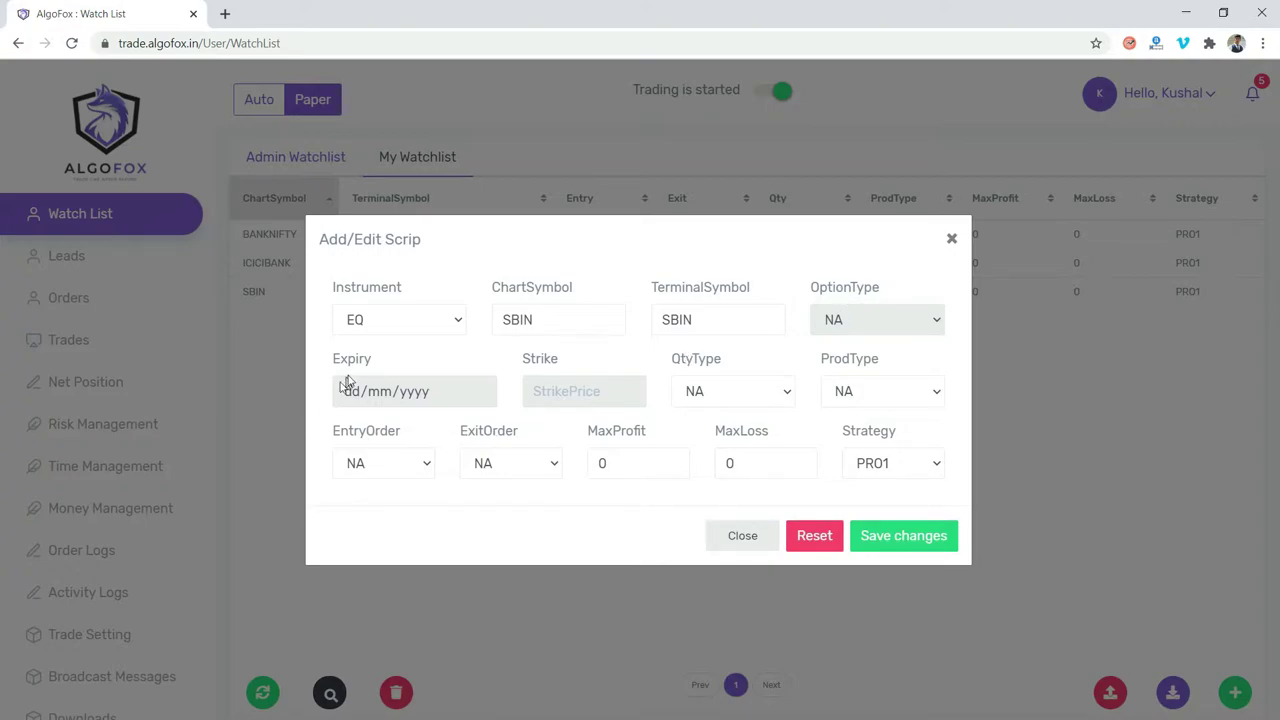
# Try OPTSTK as the instrument to inspect the OptionType choices, and restore the instrument to EQ
pyautogui.click(410, 320)
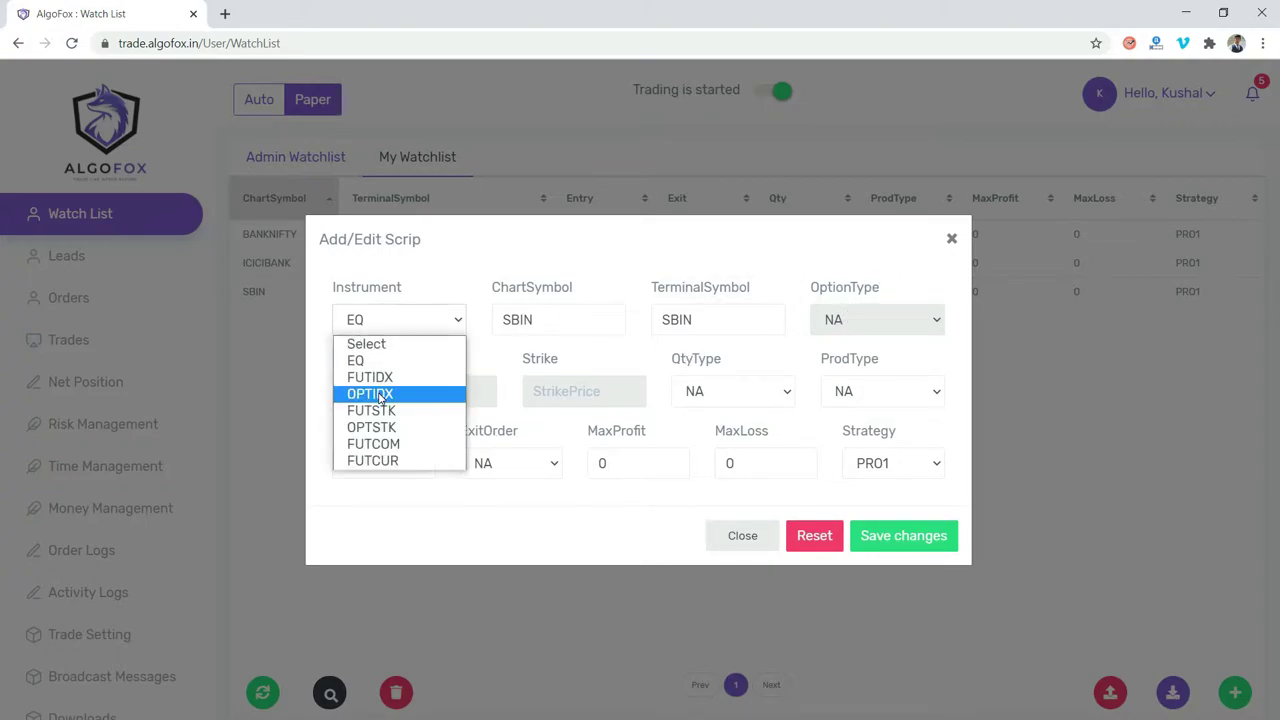
pyautogui.click(380, 426)
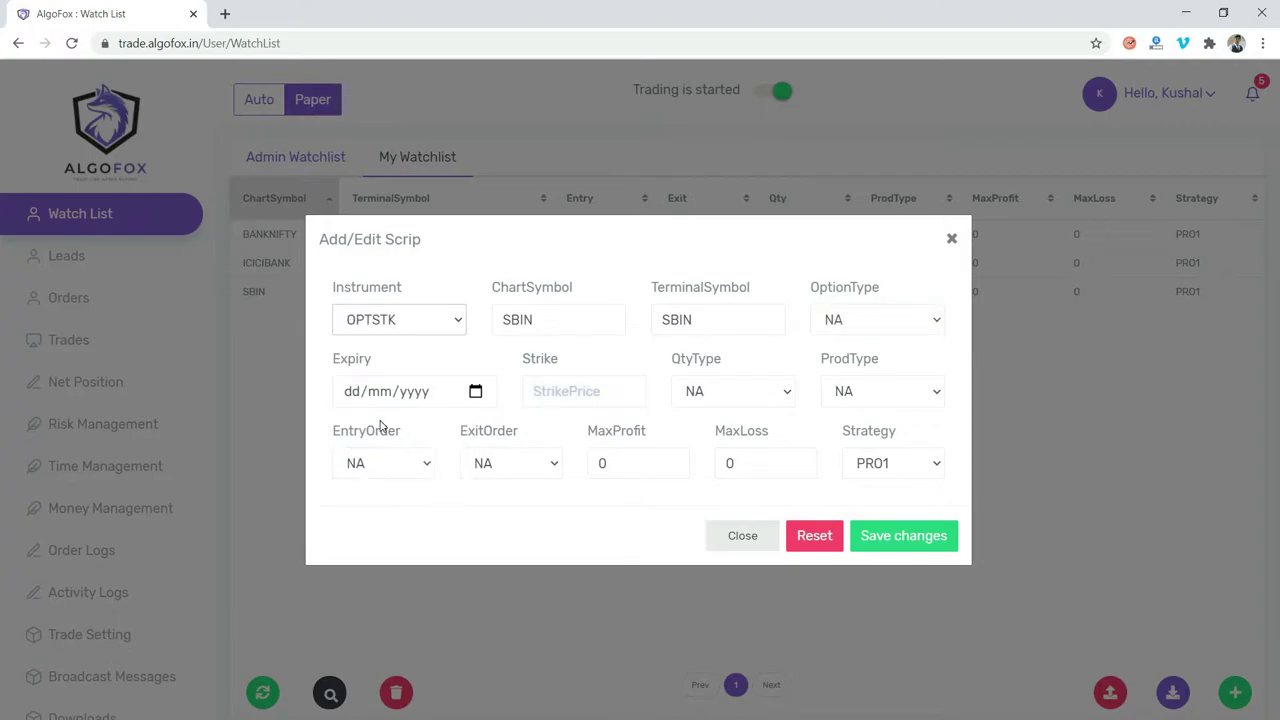
pyautogui.click(866, 319)
pyautogui.click(847, 311)
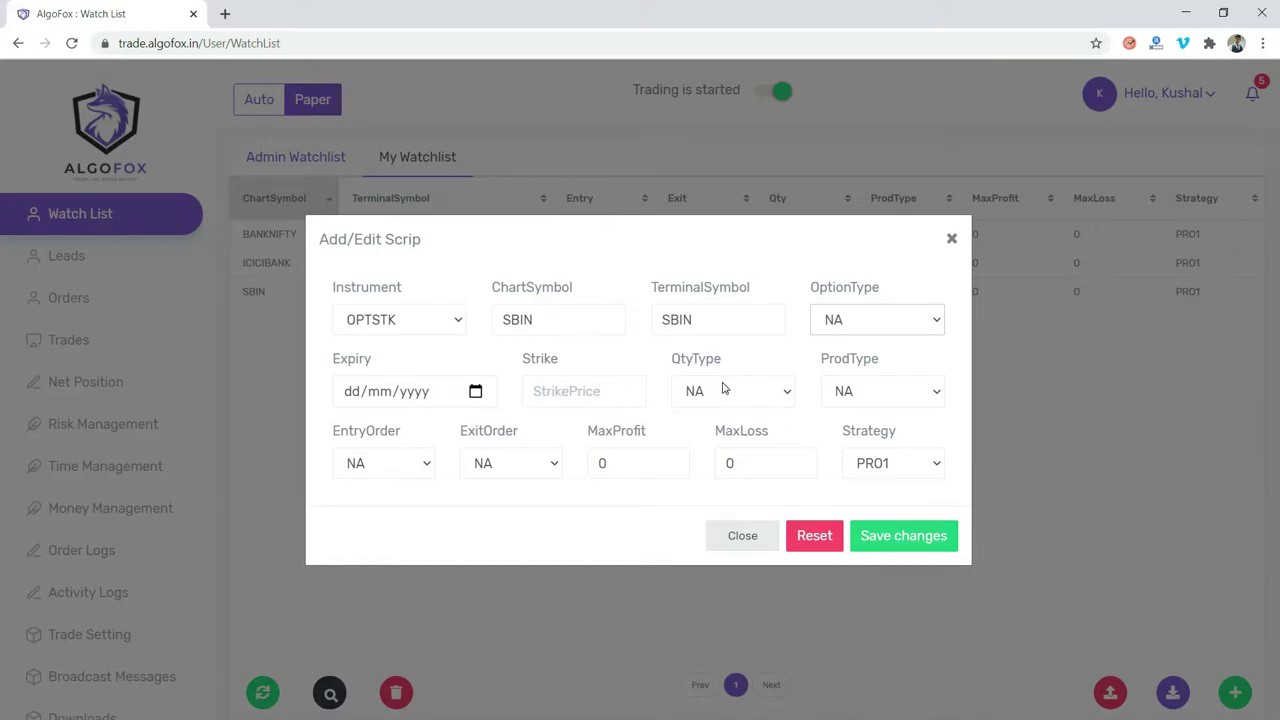
pyautogui.click(380, 325)
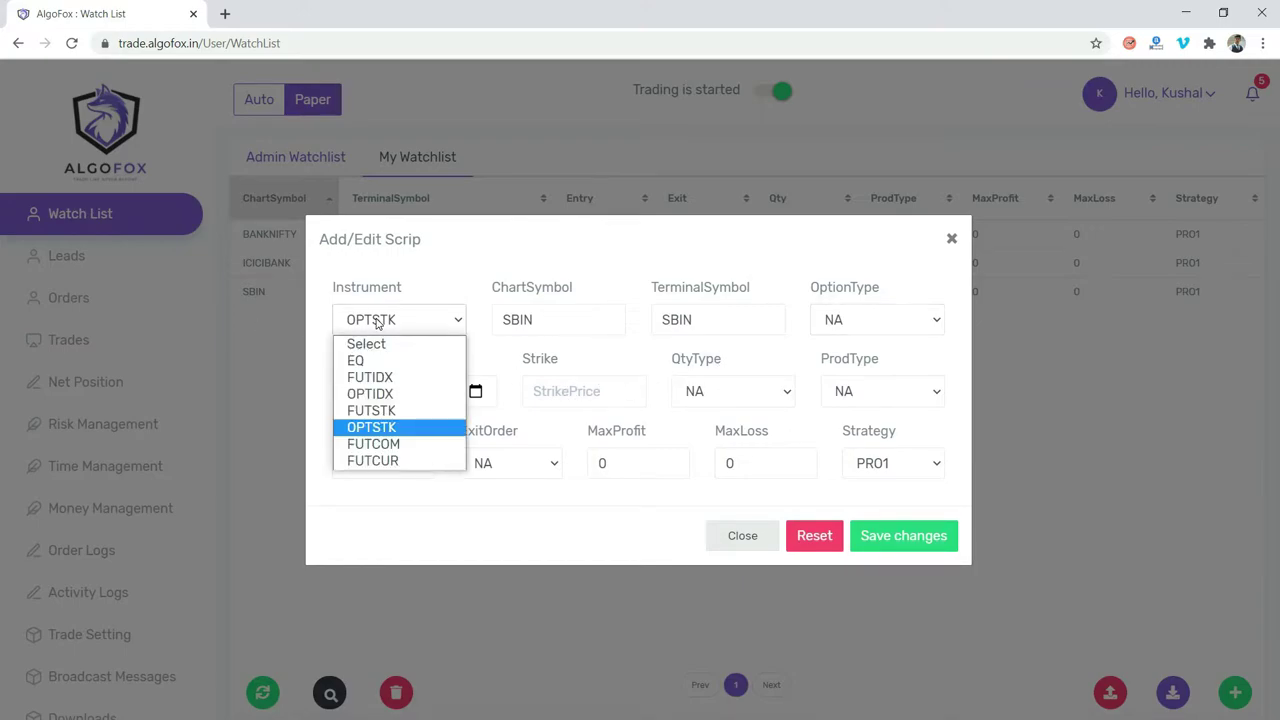
pyautogui.click(362, 362)
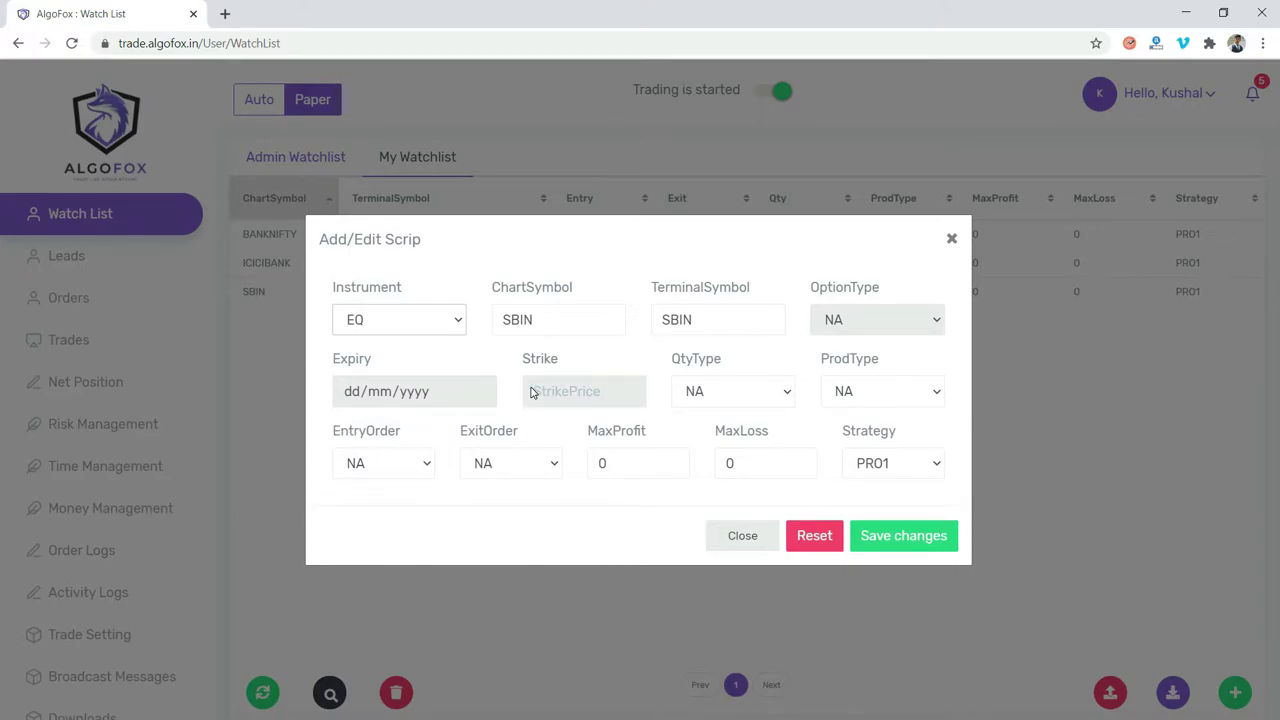
# Set the QtyType of the SBIN scrip to FIXED with a quantity of 5
pyautogui.click(698, 399)
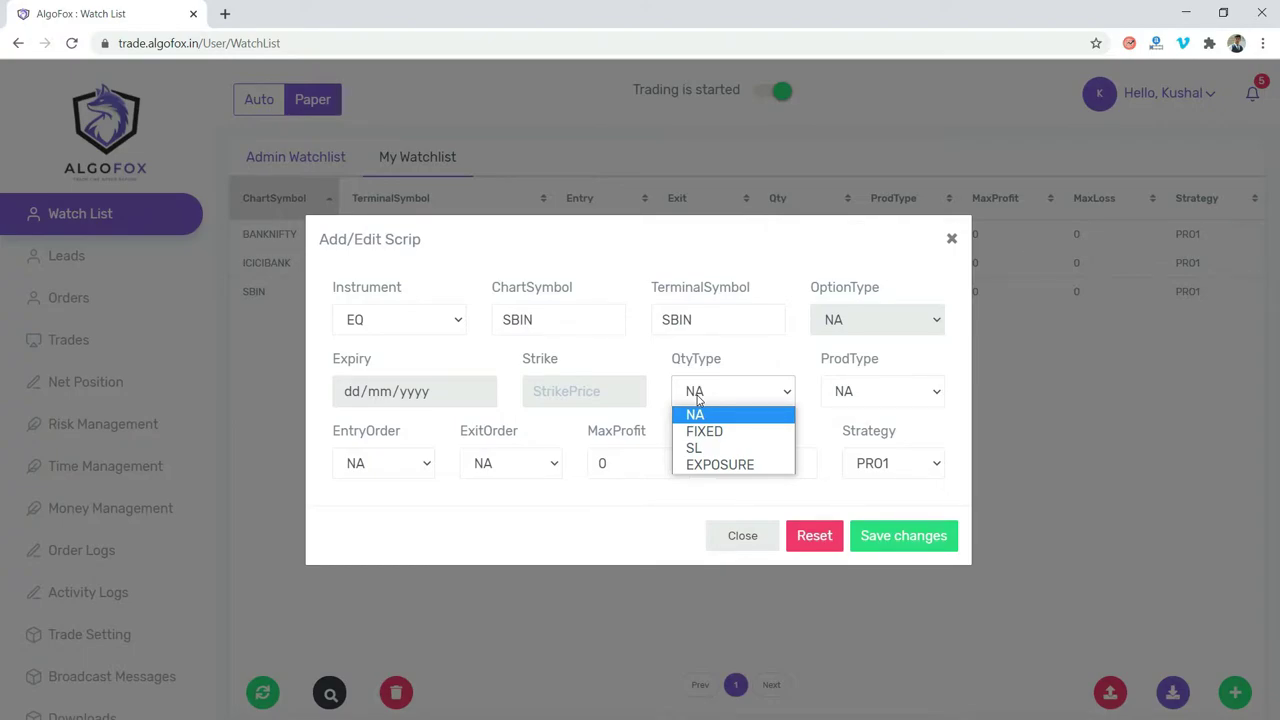
pyautogui.click(714, 431)
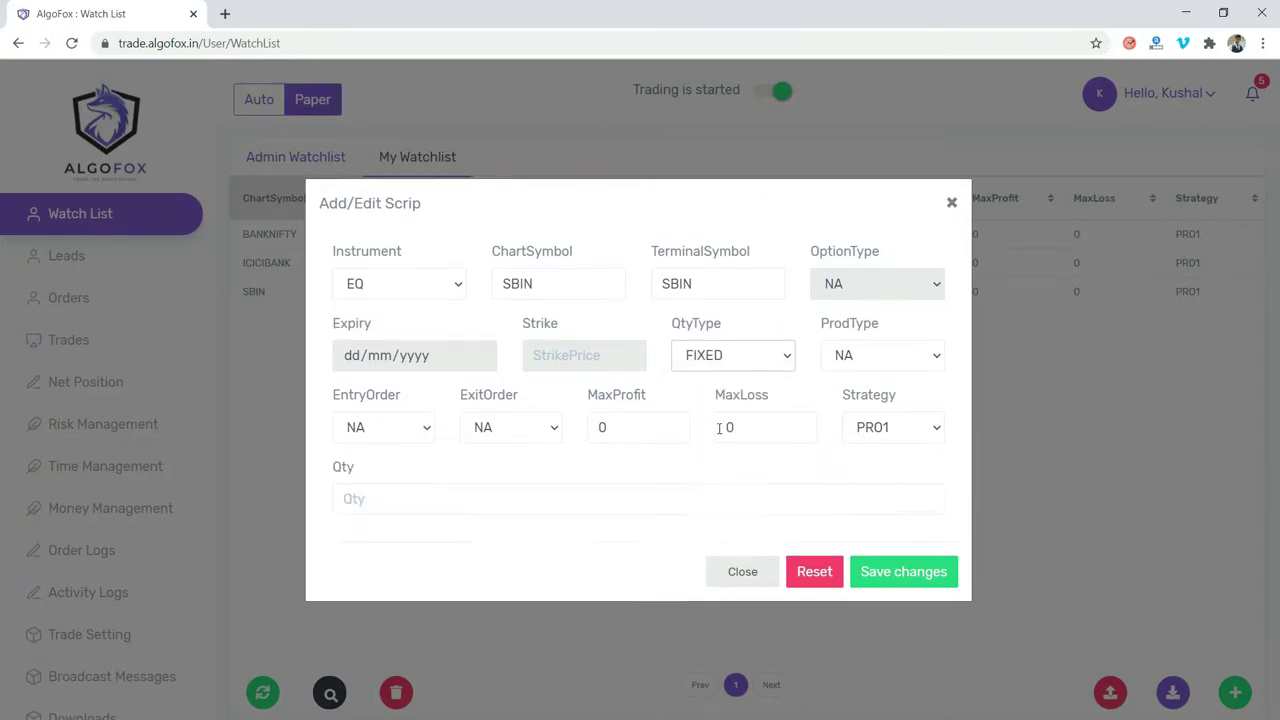
pyautogui.click(347, 500)
pyautogui.write('5')
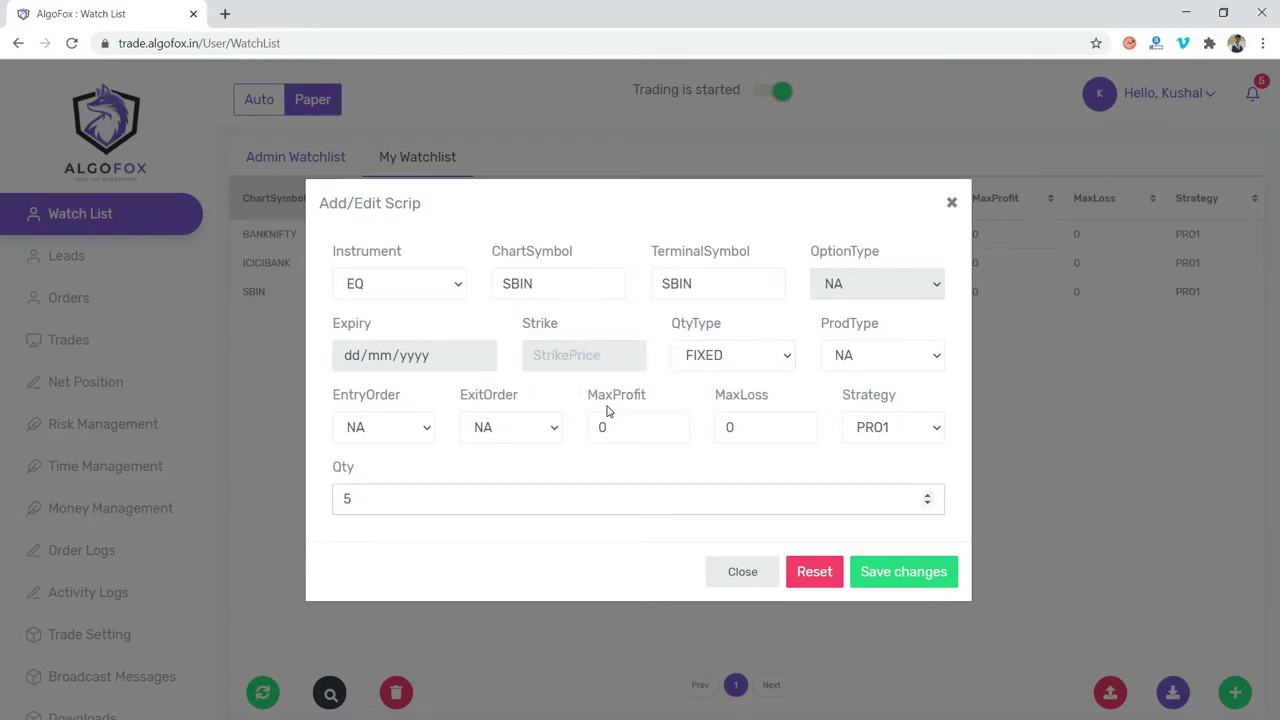
pyautogui.click(691, 364)
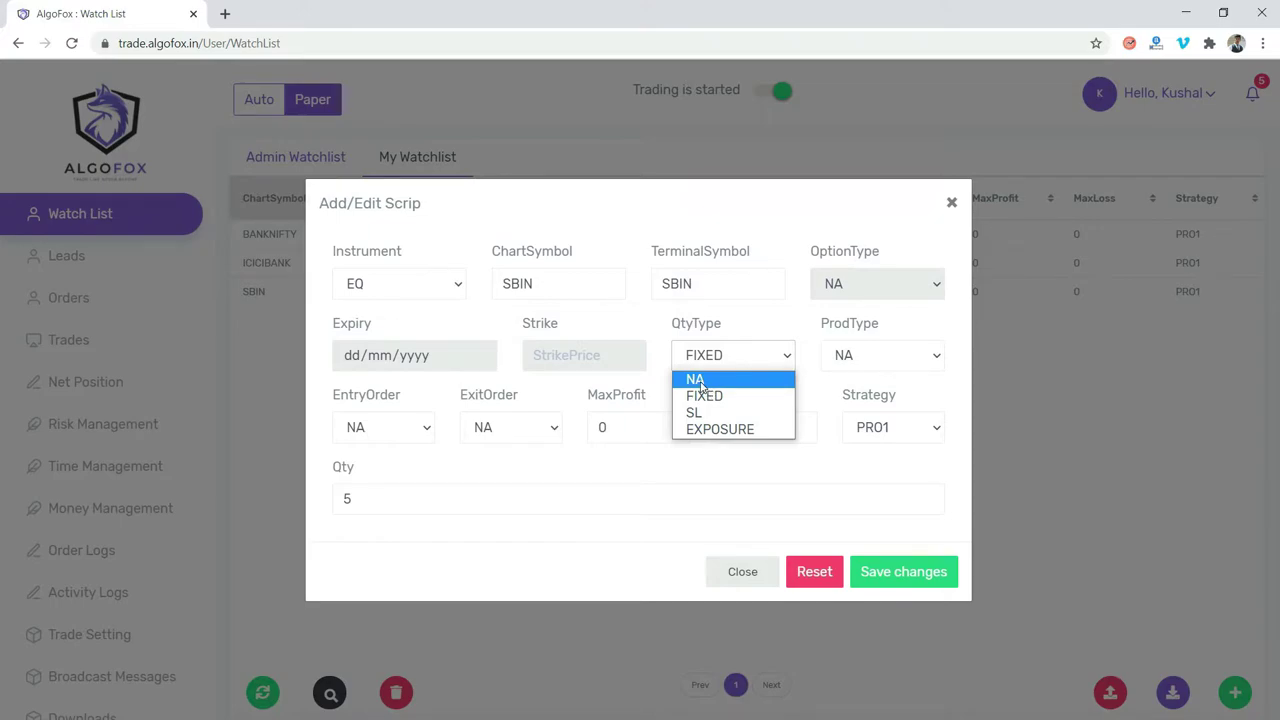
pyautogui.click(712, 397)
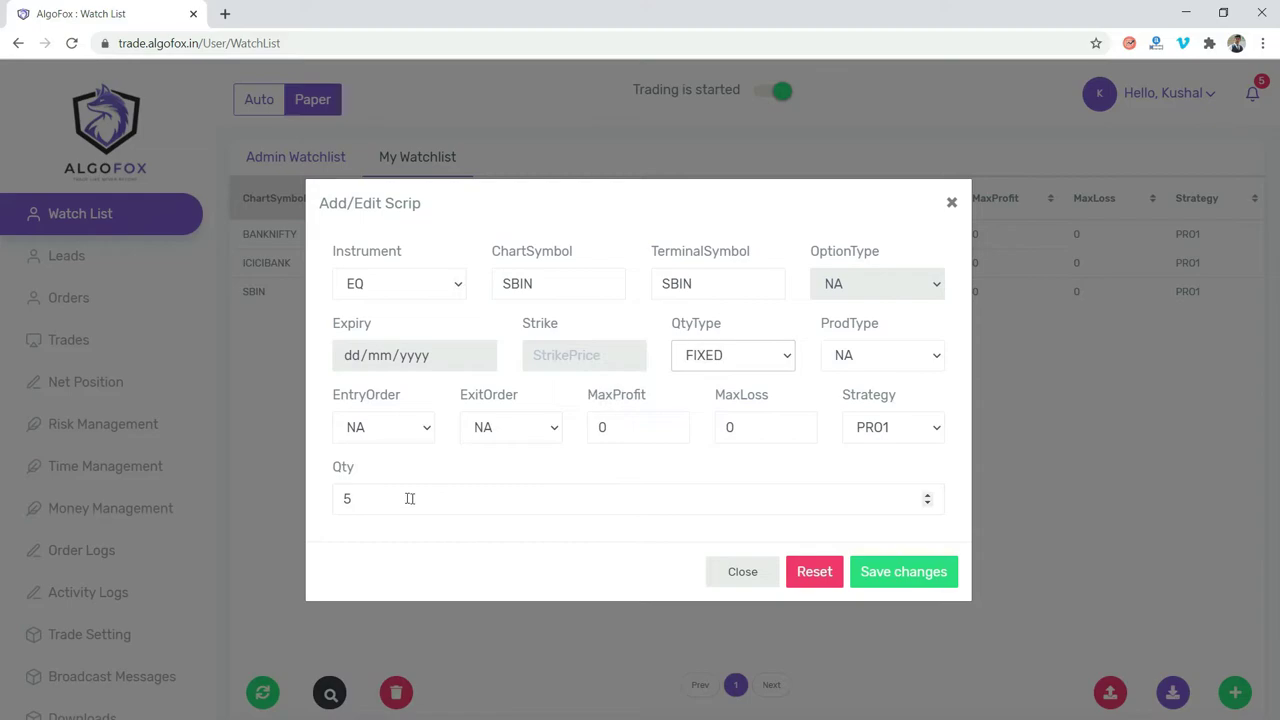
pyautogui.click(403, 467)
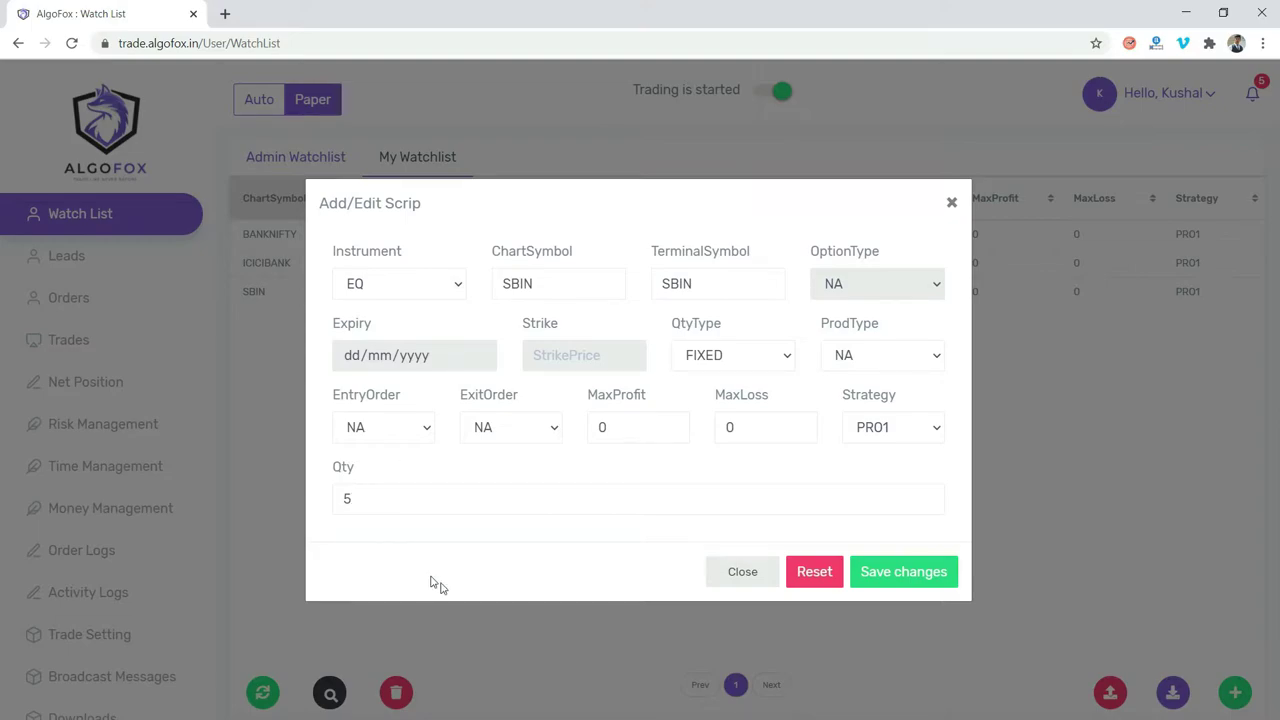
# Try MIS as the ProdType of the SBIN scrip, and set it back to NA
pyautogui.moveTo(859, 363)
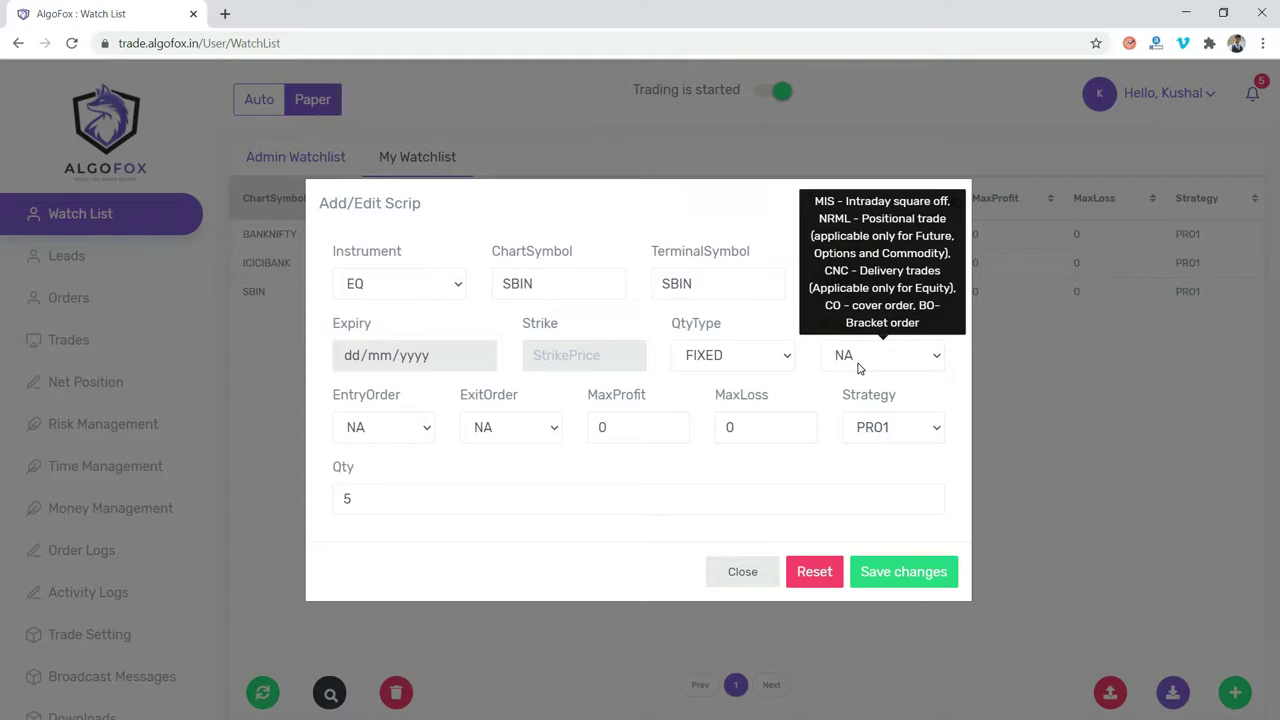
pyautogui.click(858, 360)
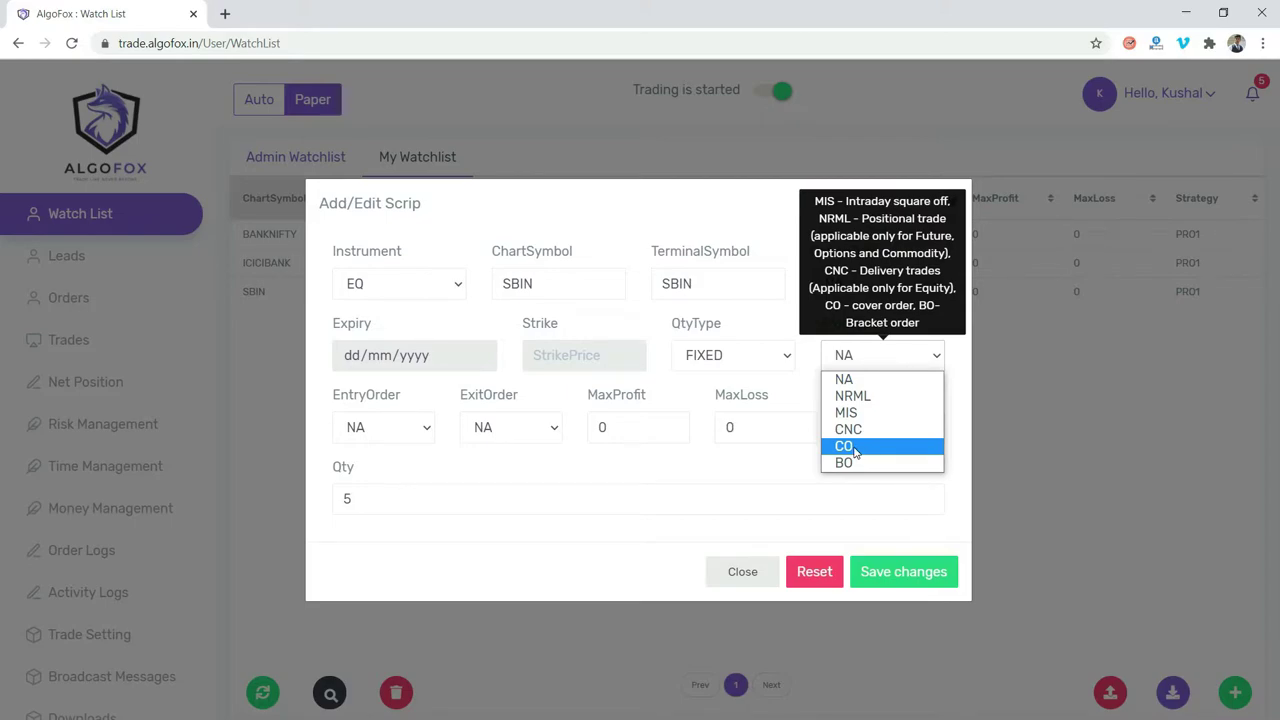
pyautogui.click(848, 413)
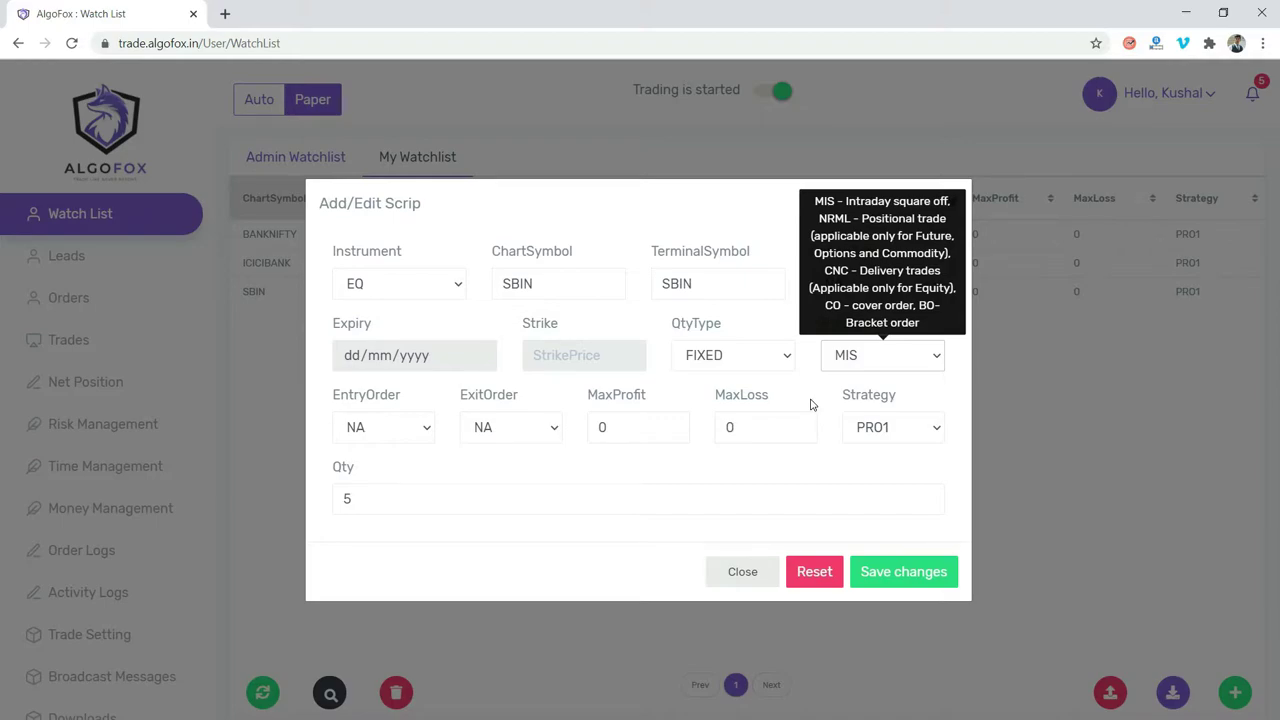
pyautogui.click(866, 363)
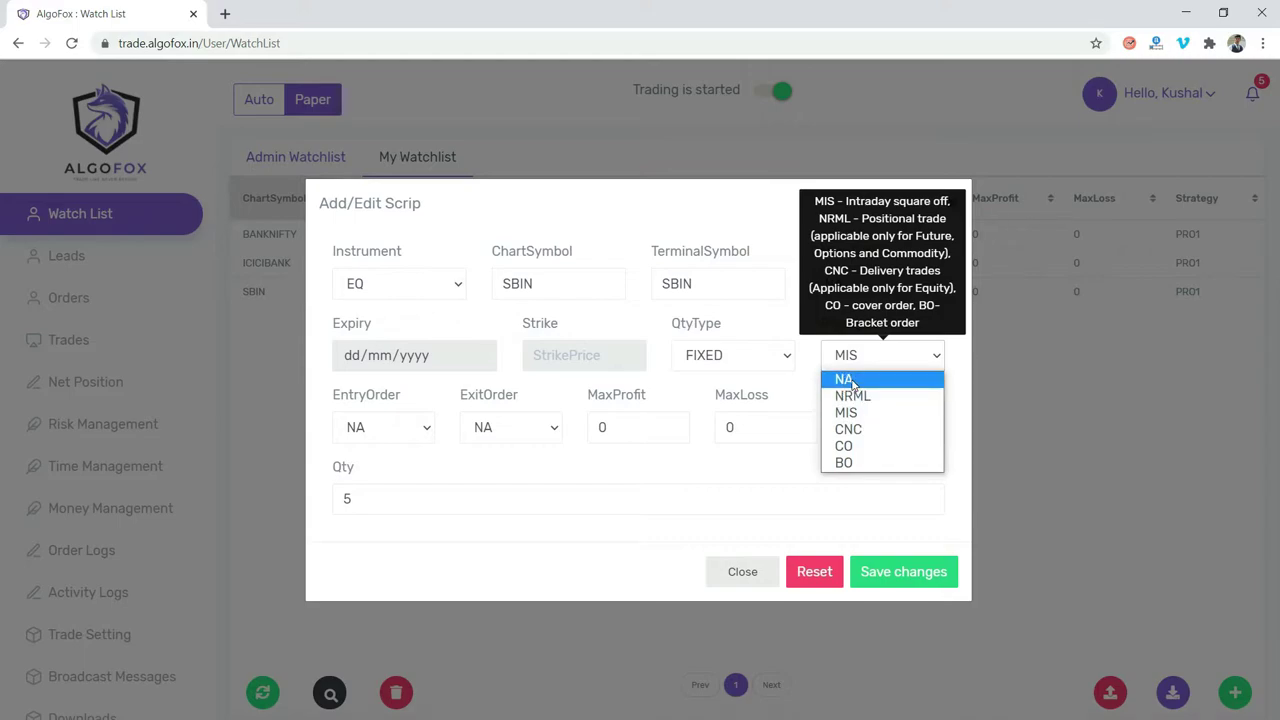
pyautogui.click(852, 384)
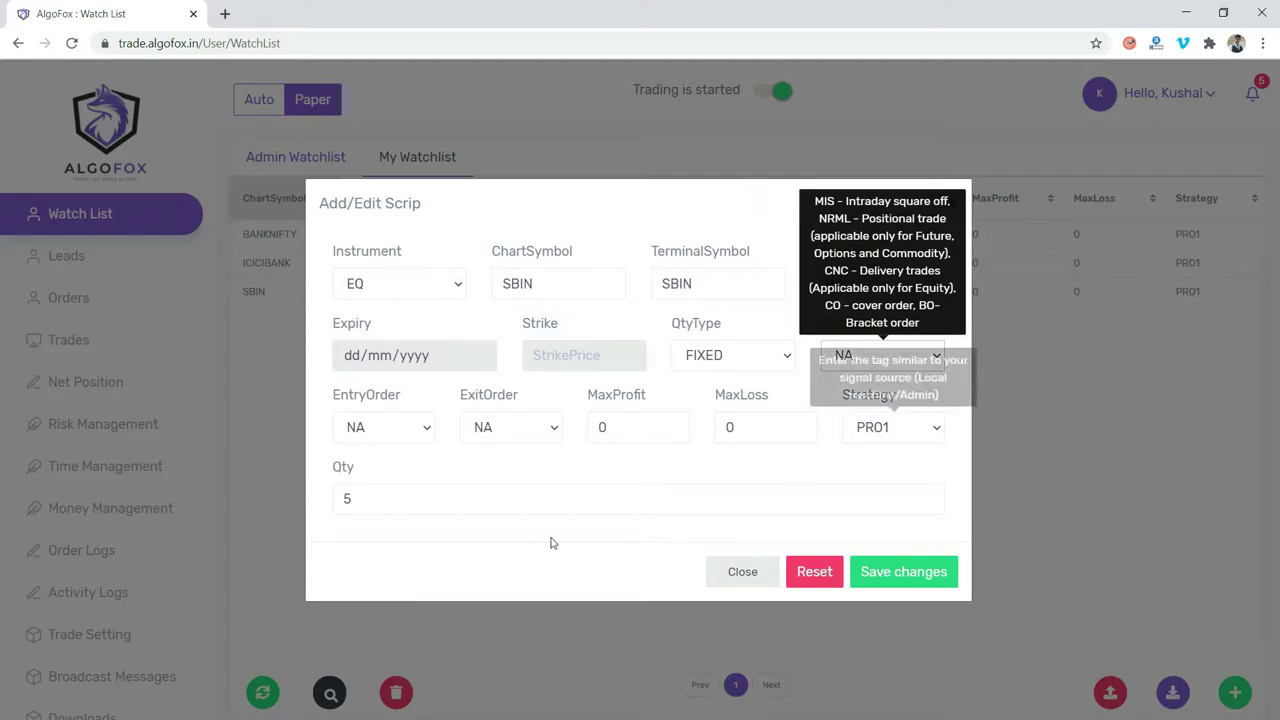
# Set both the EntryOrder and the ExitOrder of the SBIN scrip to MARKET
pyautogui.click(352, 430)
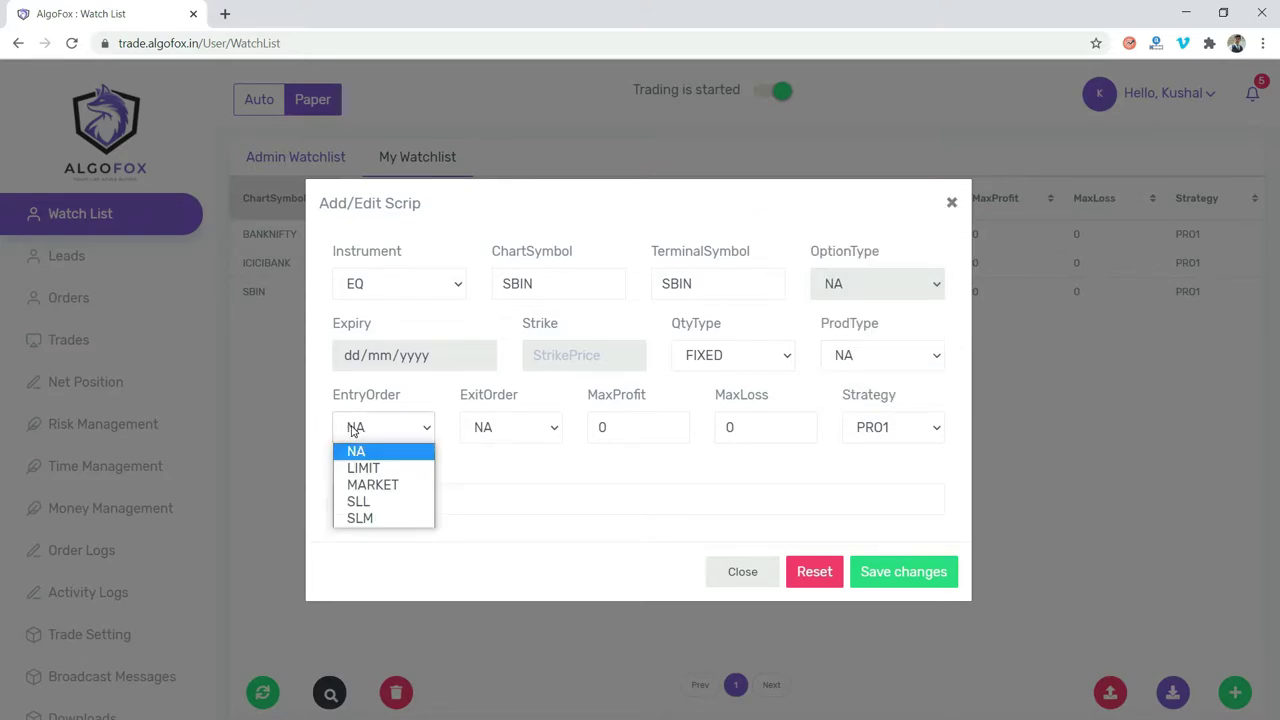
pyautogui.click(372, 485)
pyautogui.click(509, 433)
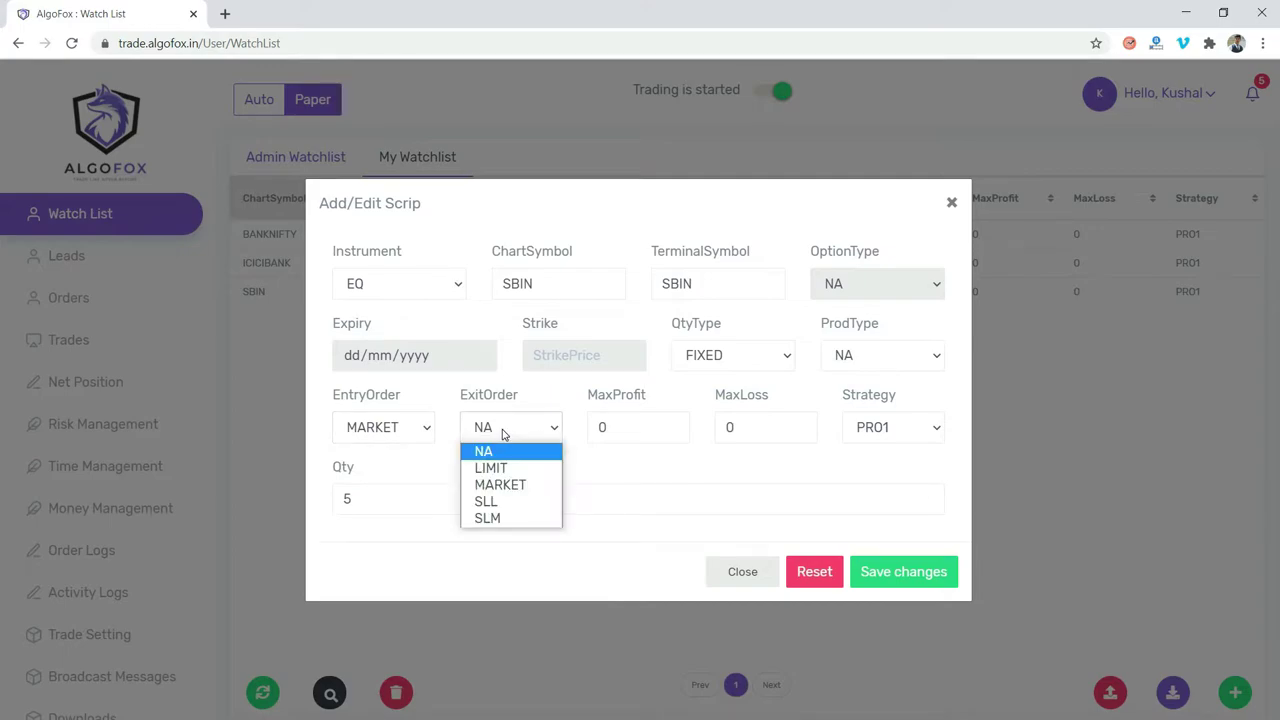
pyautogui.click(511, 486)
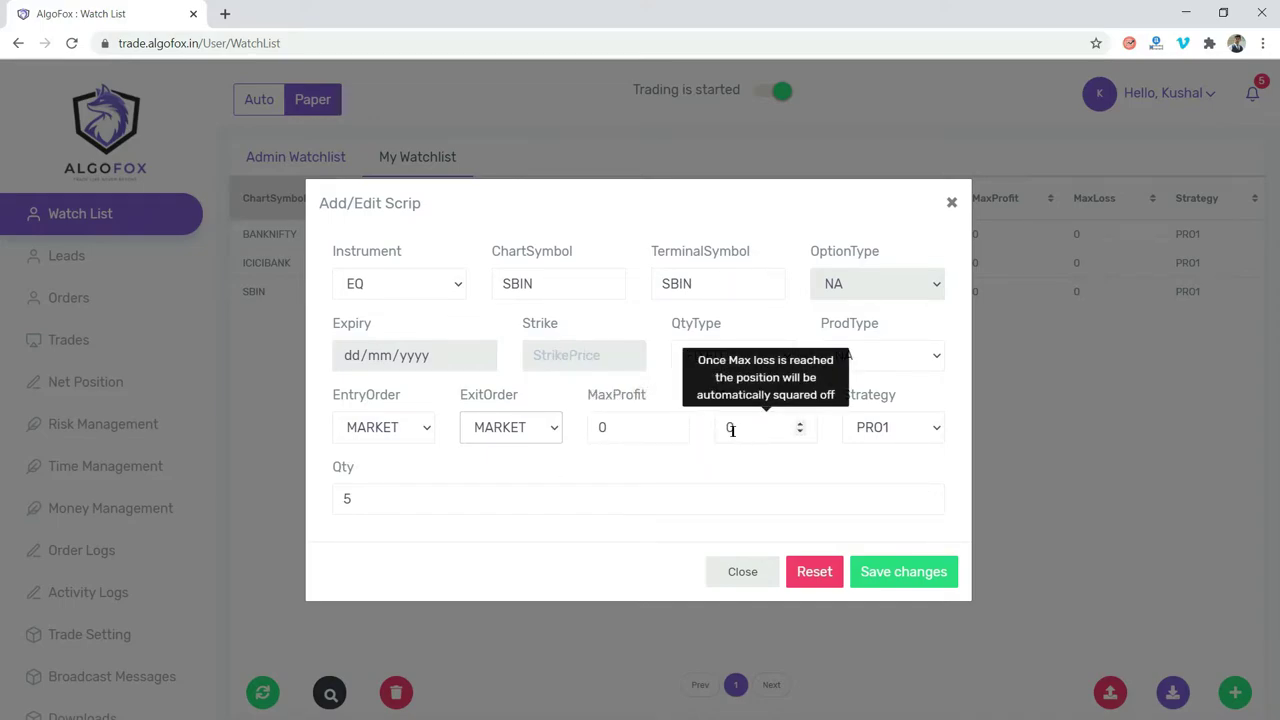
# Set the SBIN scrip's MaxProfit to 50 and its MaxLoss to 25
pyautogui.doubleClick(597, 432)
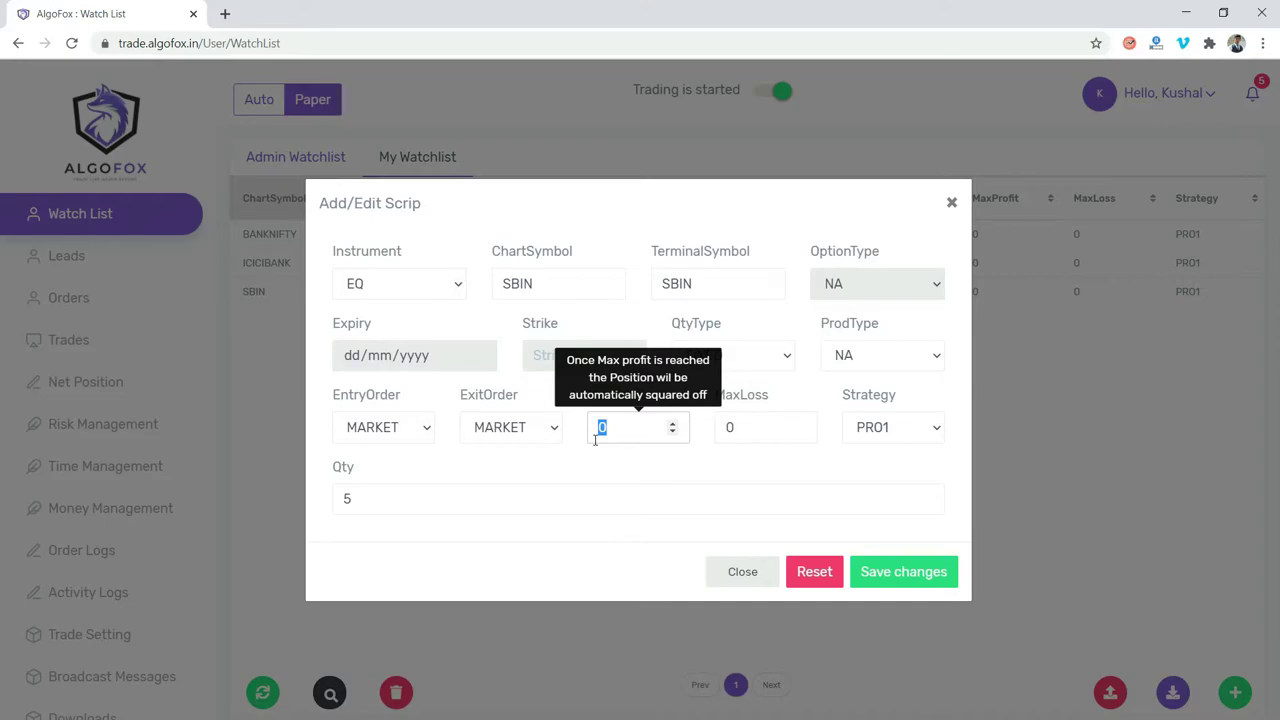
pyautogui.write('50')
pyautogui.doubleClick(721, 427)
pyautogui.write('25')
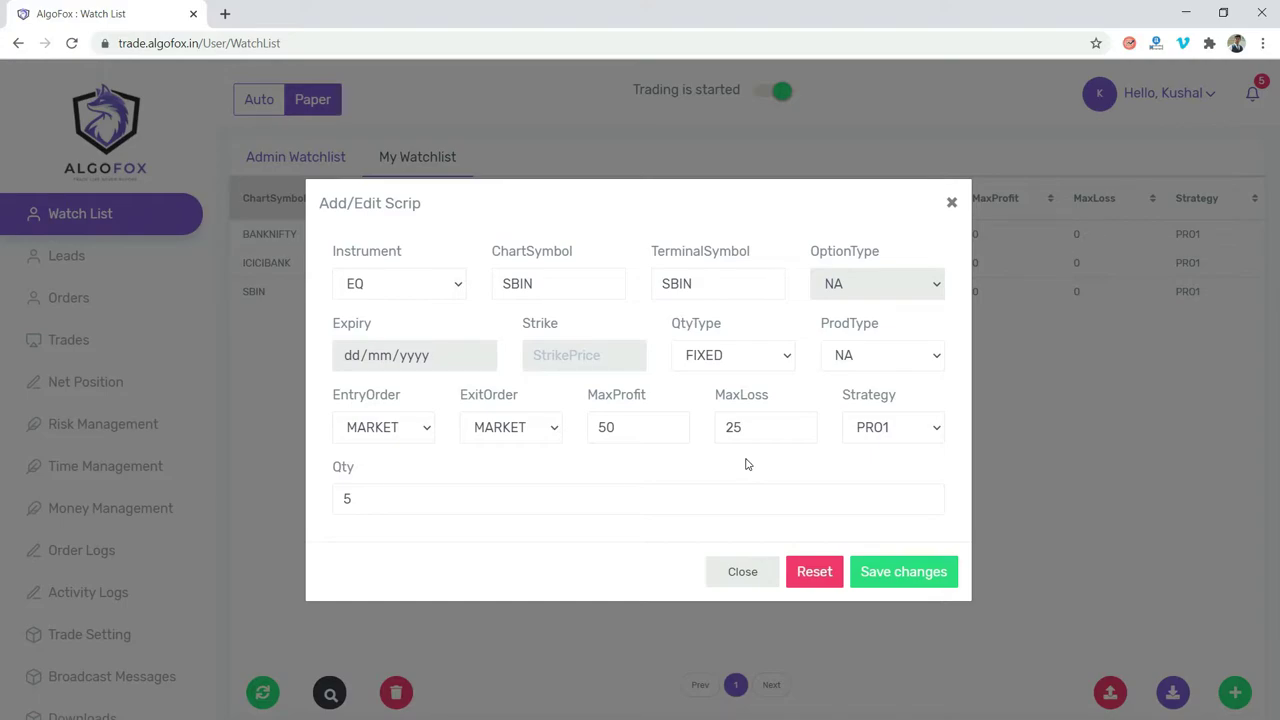
# Set the SBIN scrip's Strategy to PRO4 and save the scrip to My Watchlist
pyautogui.click(870, 430)
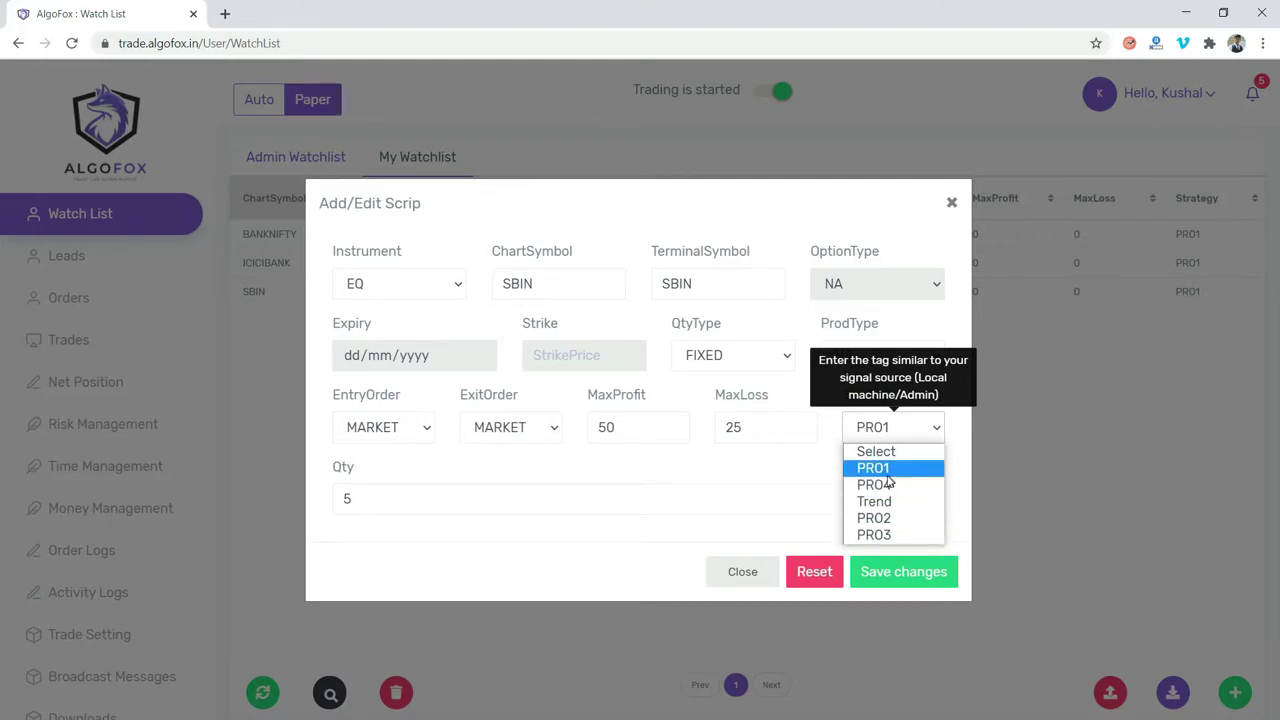
pyautogui.click(885, 486)
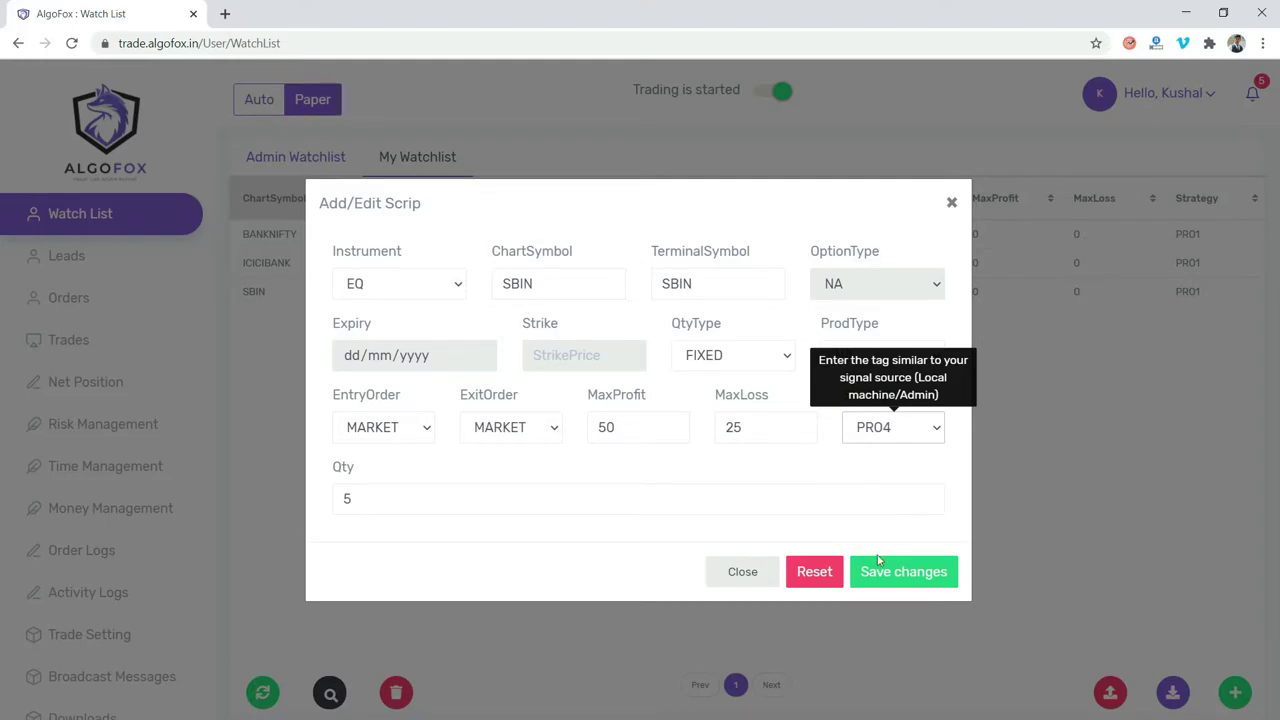
pyautogui.click(876, 571)
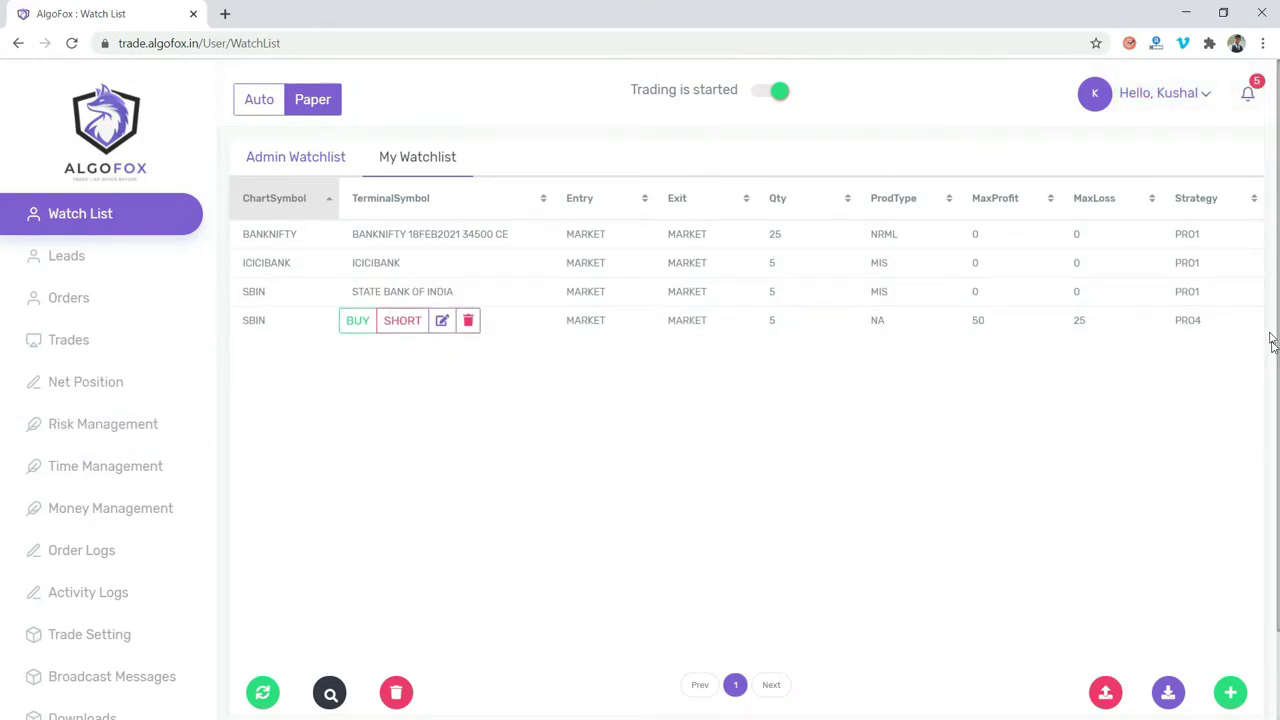
# Compare the ChartSymbol and Strategy entries of the two SBIN rows and the ICICIBANK row in My Watchlist
pyautogui.moveTo(1171, 291); pyautogui.dragTo(1221, 292)
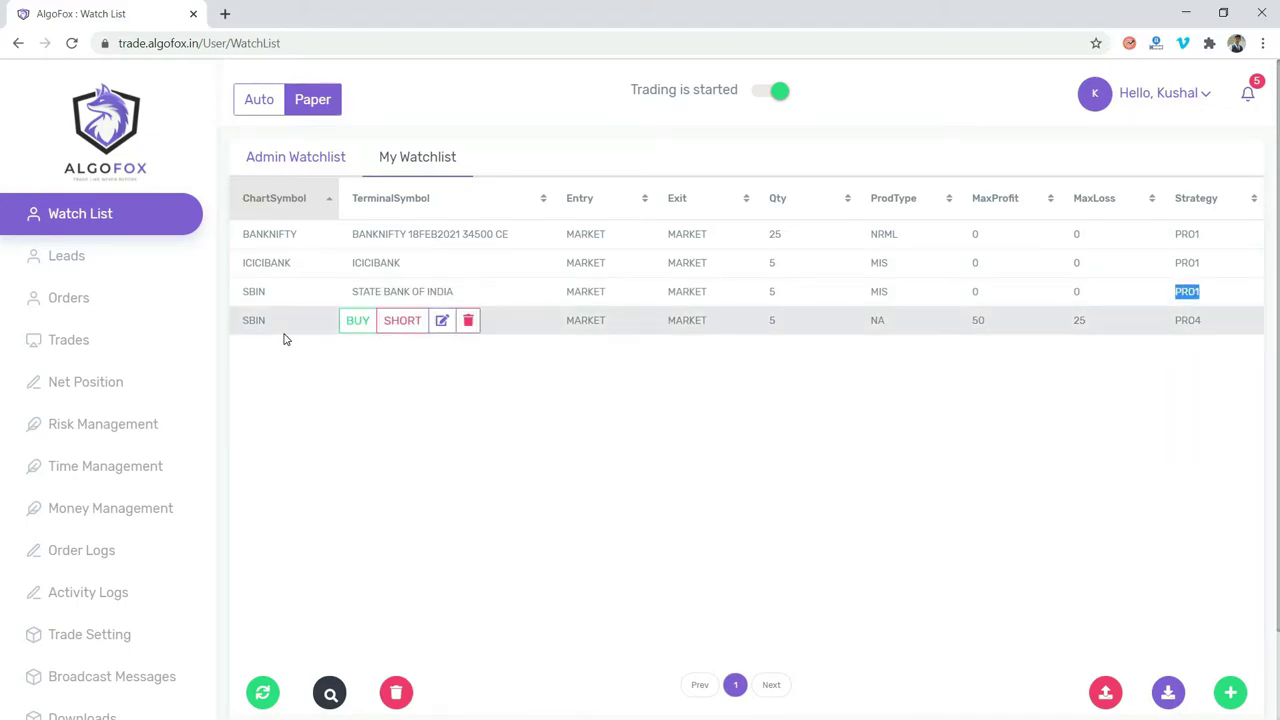
pyautogui.doubleClick(1186, 320)
pyautogui.click(1025, 413)
pyautogui.moveTo(245, 319)
pyautogui.moveTo(245, 319); pyautogui.dragTo(270, 322)
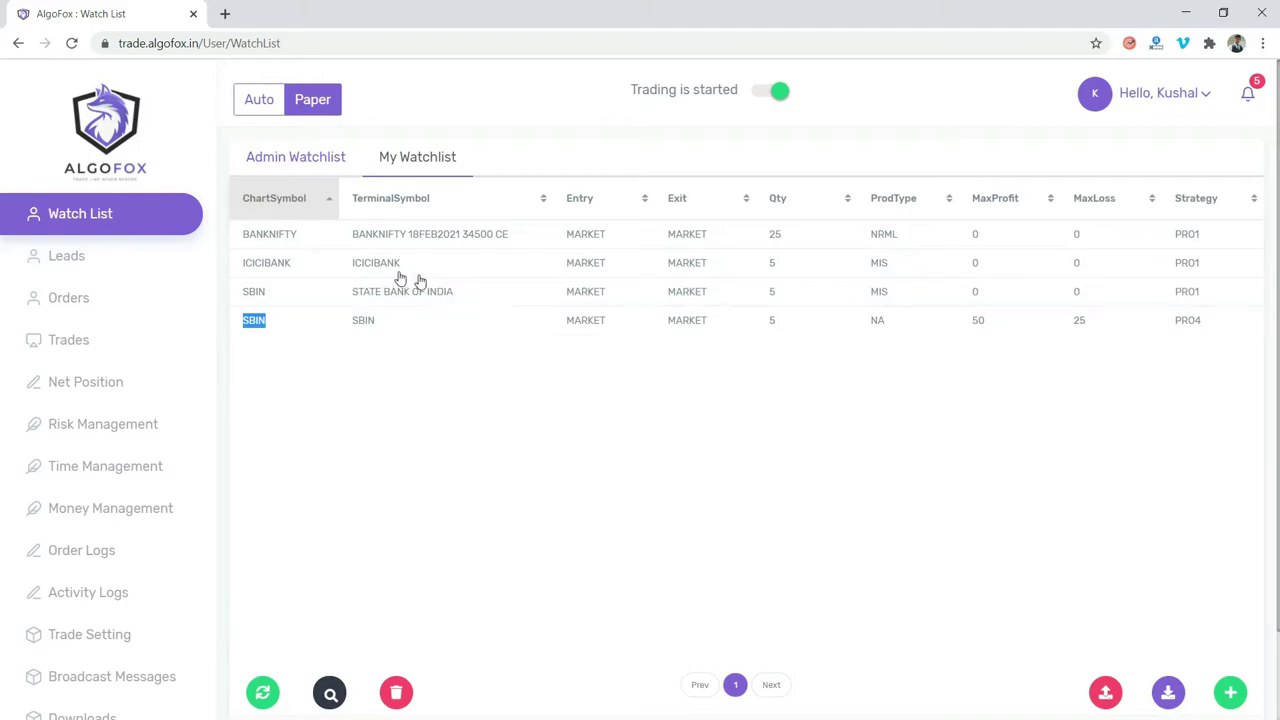
pyautogui.click(240, 297)
pyautogui.moveTo(240, 297); pyautogui.dragTo(268, 298)
pyautogui.click(263, 393)
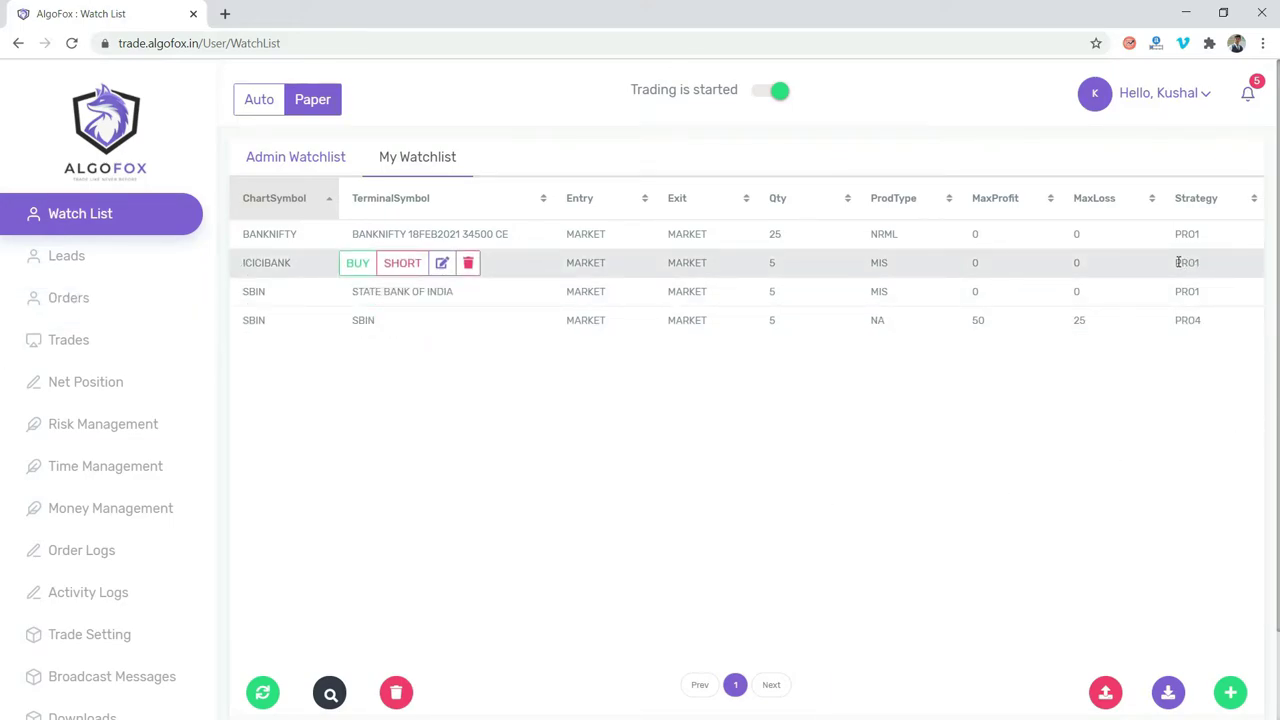
pyautogui.moveTo(1178, 262); pyautogui.dragTo(1203, 274)
pyautogui.click(1137, 420)
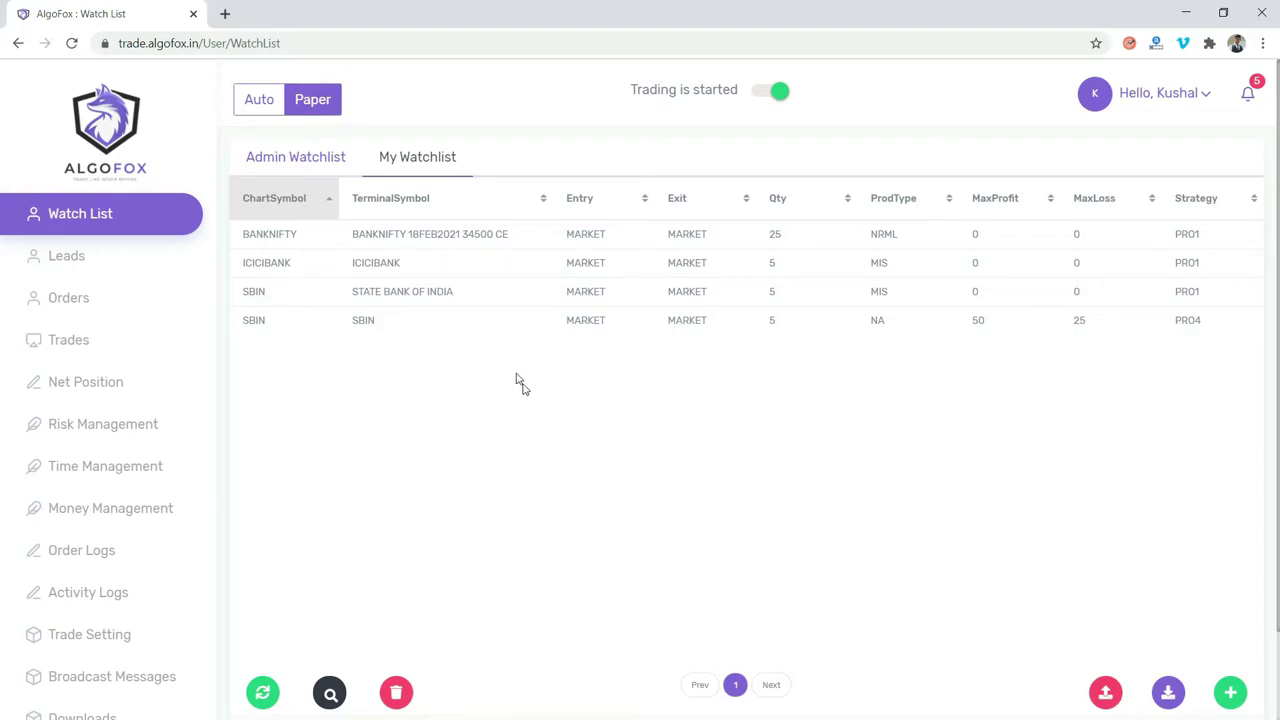
# Delete the BANKNIFTY scrip from My Watchlist, and delete all the remaining scrips at once
pyautogui.moveTo(464, 305)
pyautogui.click(467, 234)
pyautogui.click(808, 209)
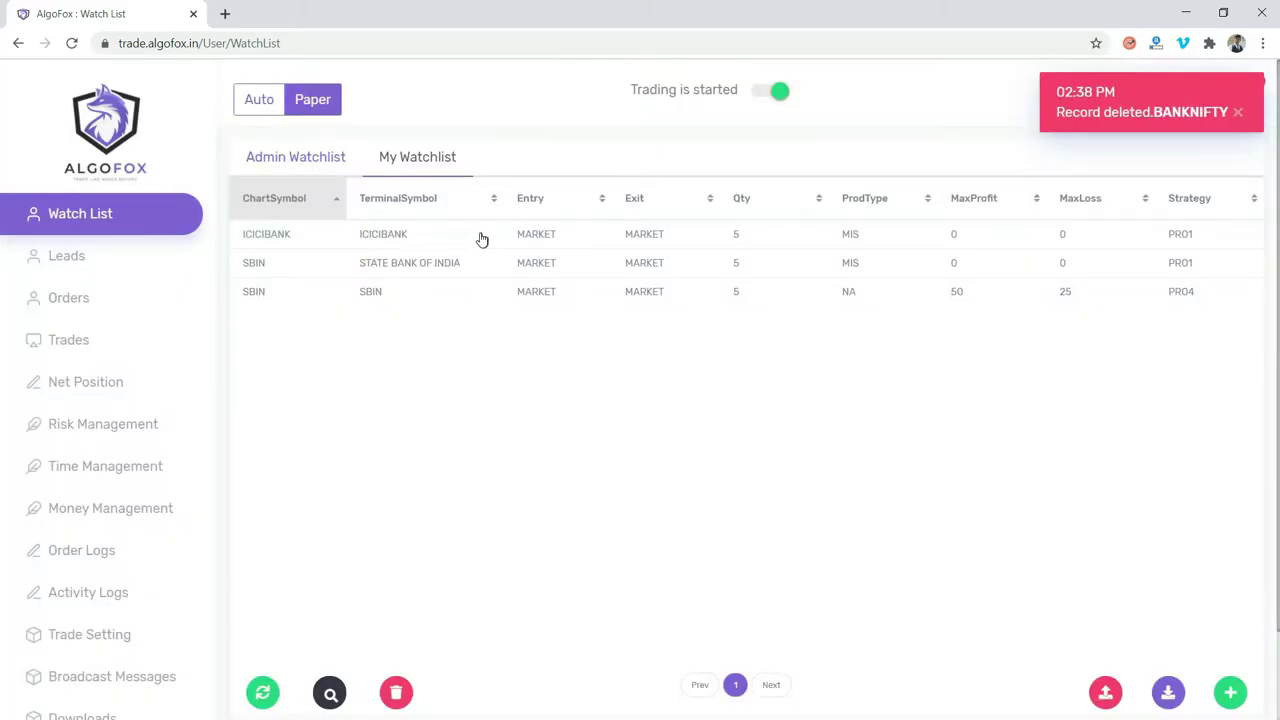
pyautogui.click(396, 690)
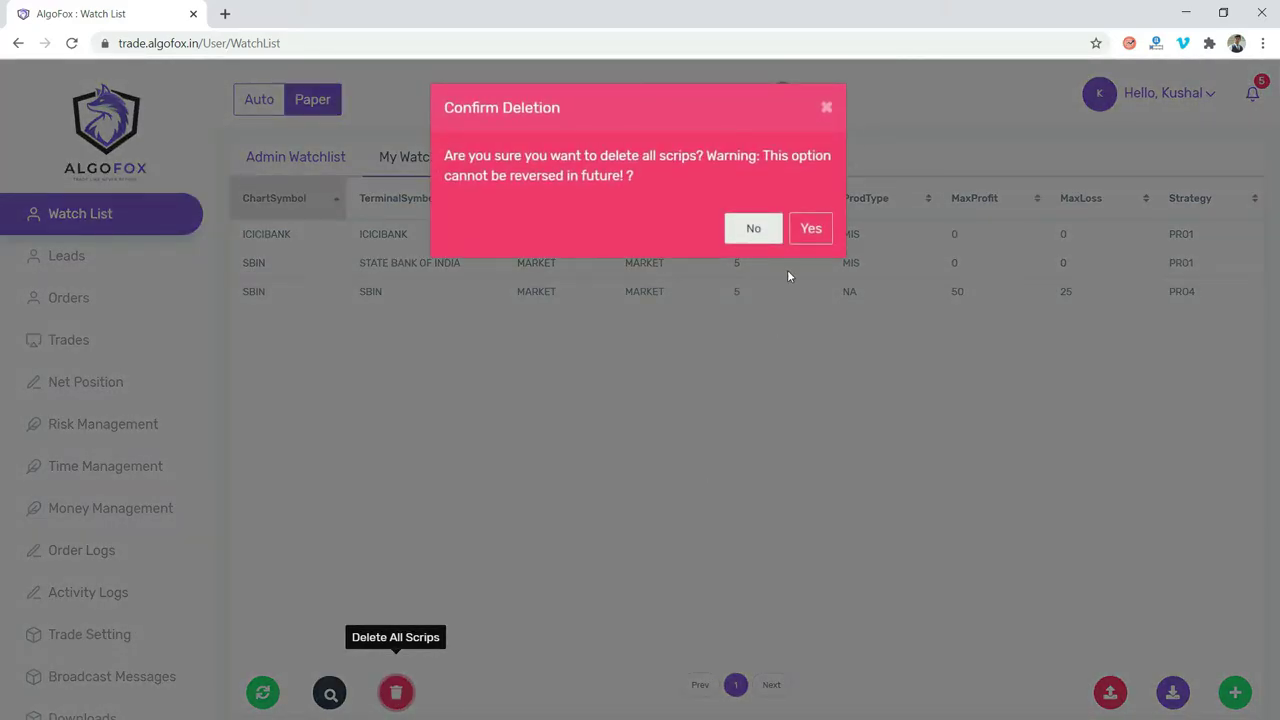
pyautogui.click(810, 238)
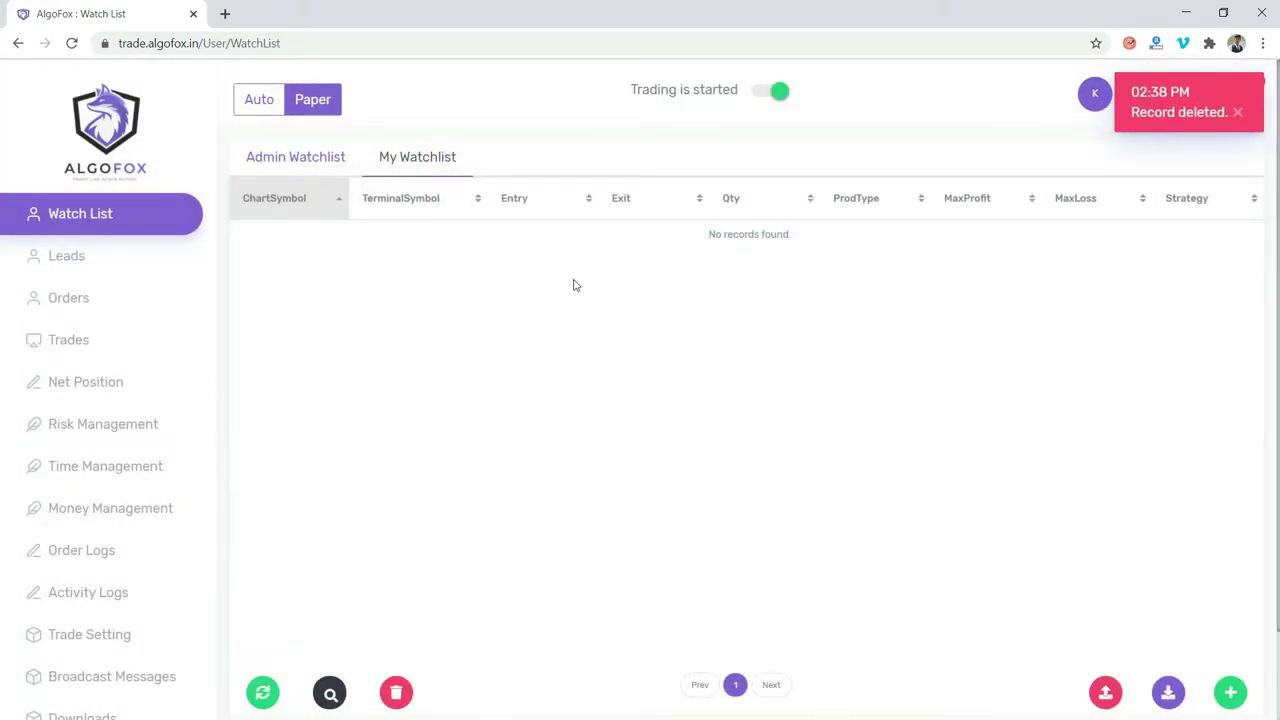
# Start a new EQ scrip with ACC as both its ChartSymbol and its TerminalSymbol
pyautogui.click(1231, 697)
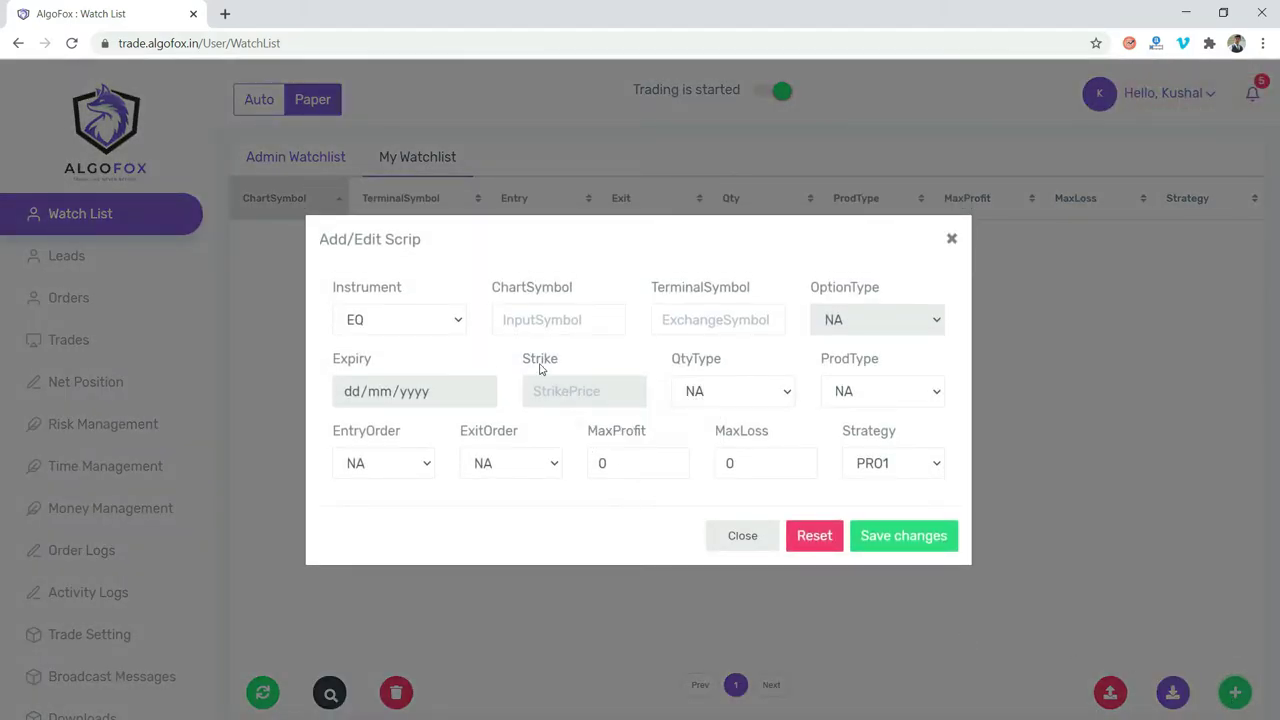
pyautogui.click(541, 322)
pyautogui.write('ACC')
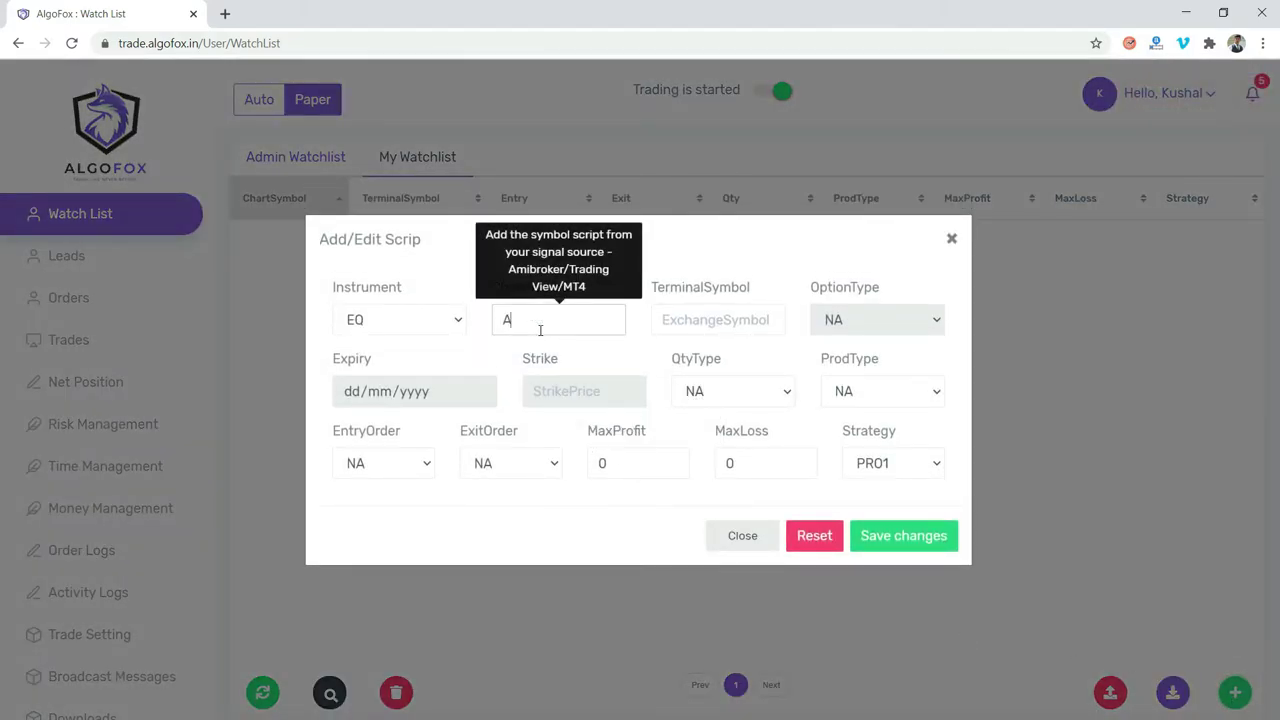
pyautogui.press('Tab')
pyautogui.write('ACC')
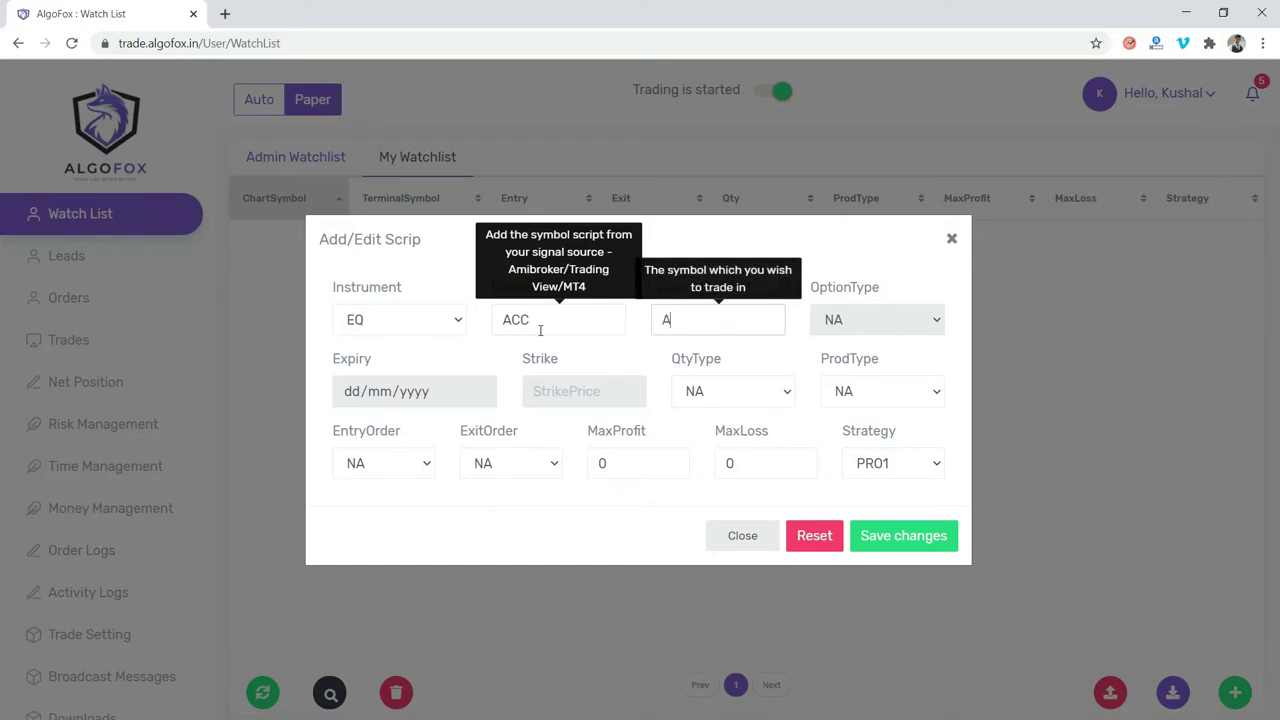
# Set the ACC scrip's QtyType to FIXED with a quantity of 10 and its ProdType to MIS
pyautogui.click(733, 391)
pyautogui.click(719, 432)
pyautogui.click(345, 500)
pyautogui.write('10')
pyautogui.click(877, 357)
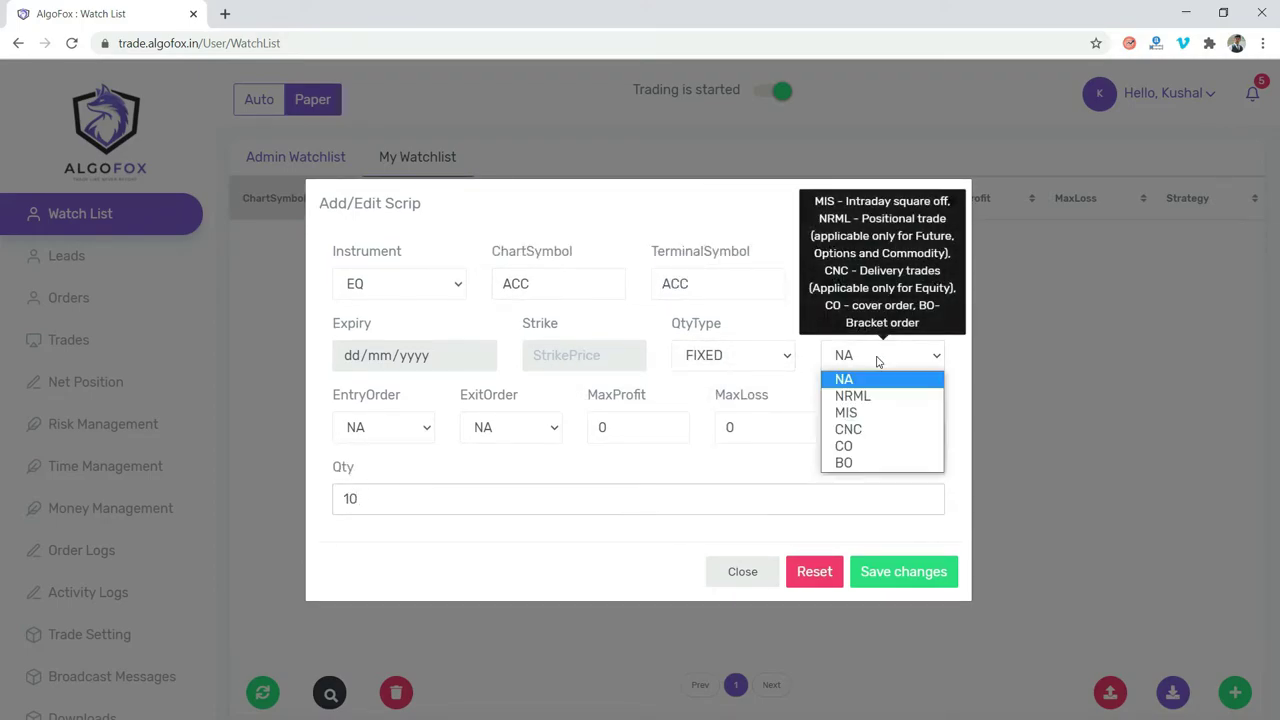
pyautogui.click(858, 411)
# Set both the EntryOrder and the ExitOrder of the ACC scrip to MARKET
pyautogui.click(383, 427)
pyautogui.click(376, 485)
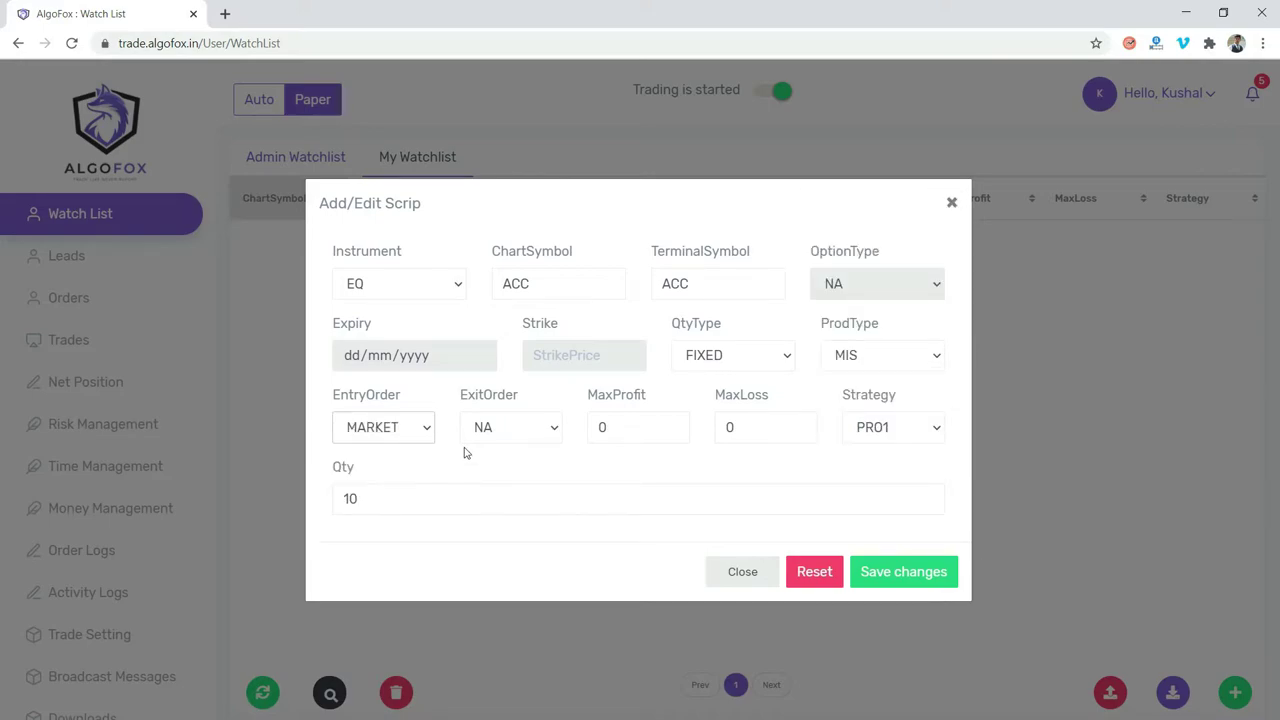
pyautogui.click(487, 437)
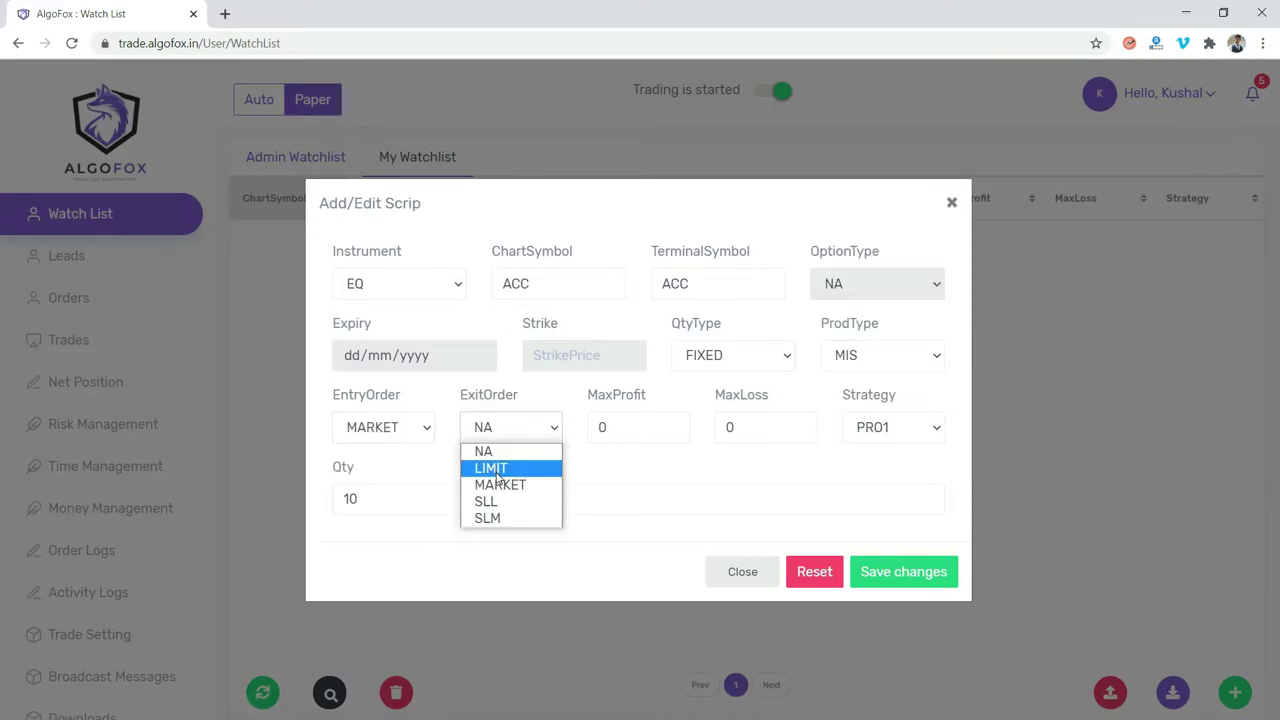
pyautogui.click(497, 484)
# Set the ACC scrip's MaxProfit to 500 and its MaxLoss to 200, and save the scrip
pyautogui.click(609, 428)
pyautogui.doubleClick(601, 427)
pyautogui.write('500')
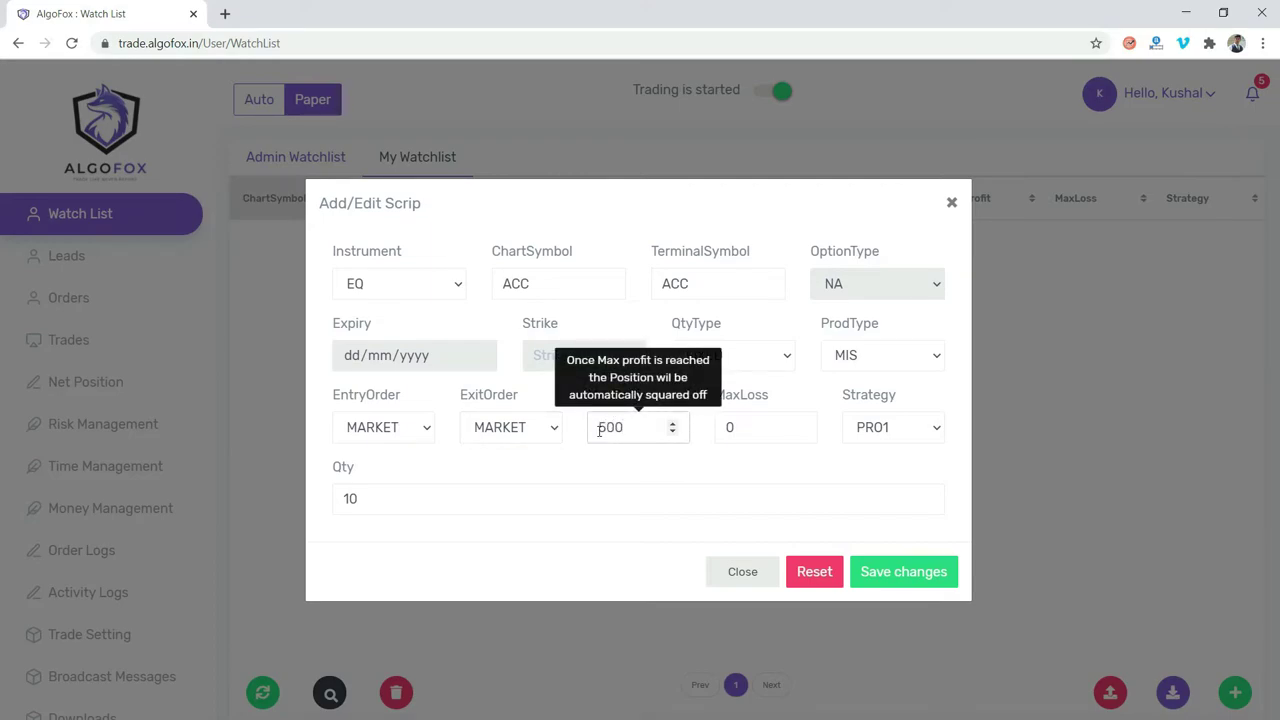
pyautogui.press('Tab')
pyautogui.write('200')
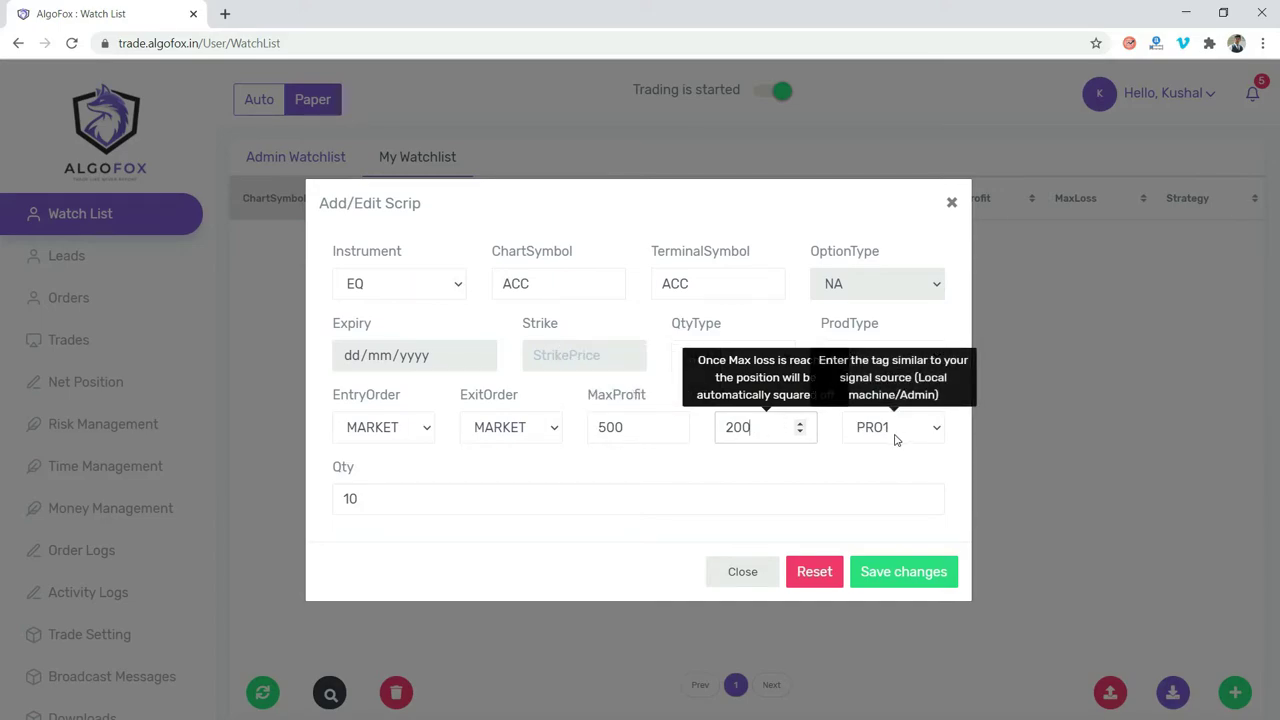
pyautogui.click(902, 574)
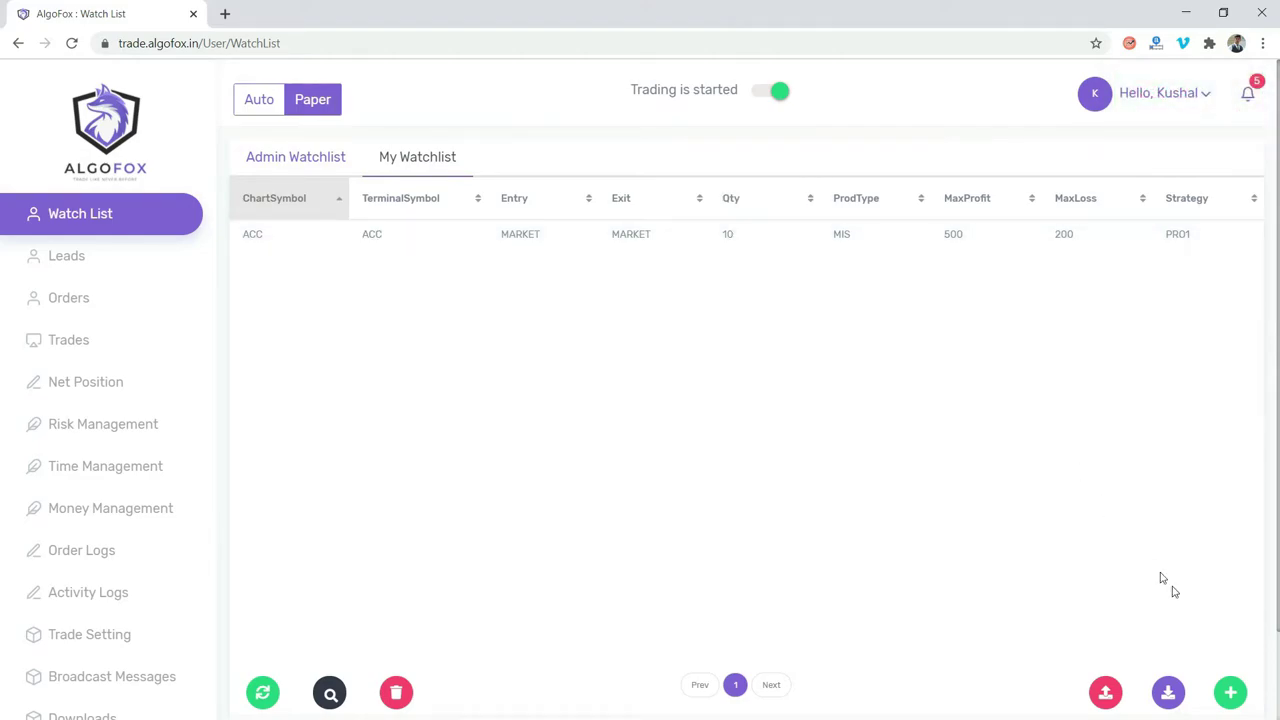
# Export My Watchlist to a CSV file and open the downloaded file in Excel
pyautogui.click(1172, 697)
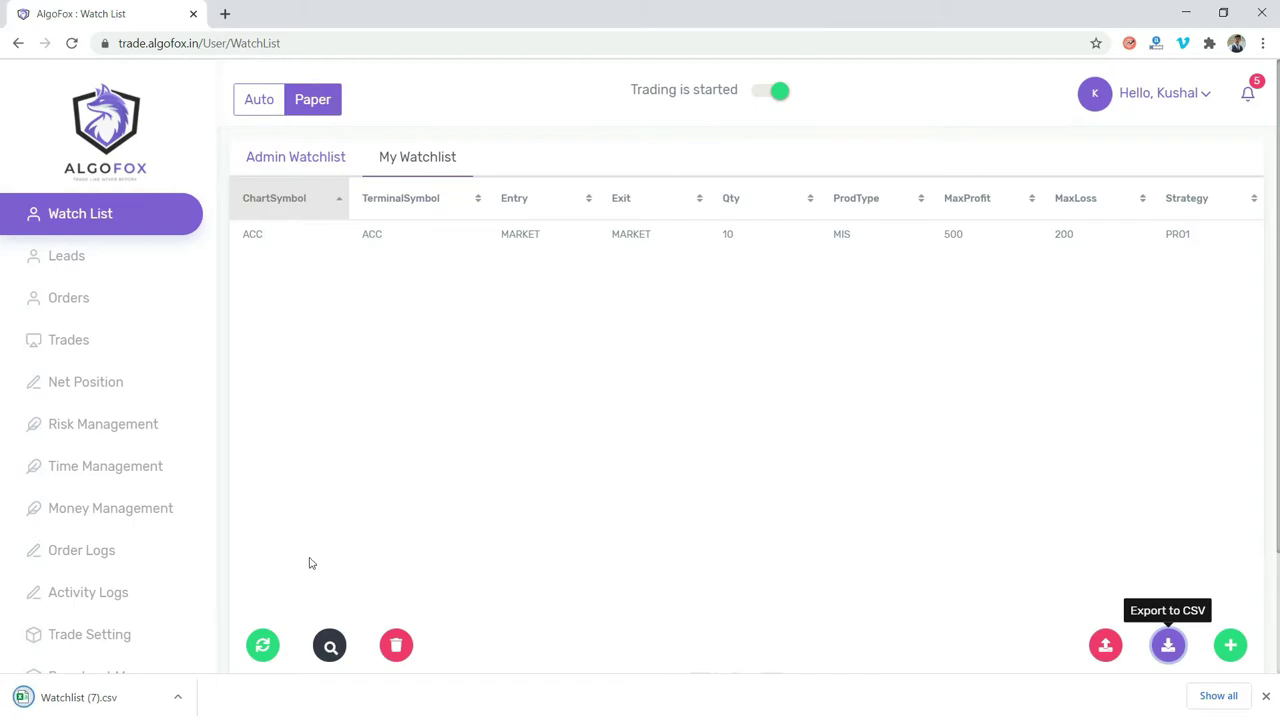
pyautogui.click(132, 703)
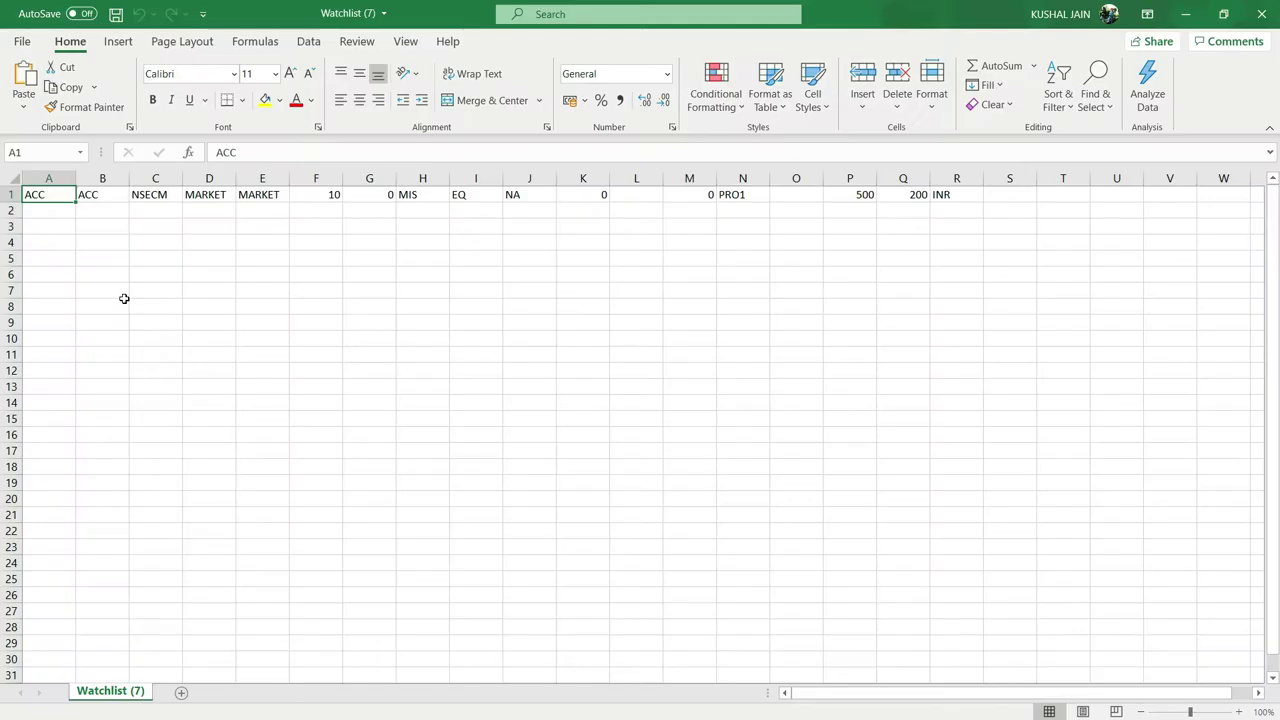
pyautogui.click(169, 306)
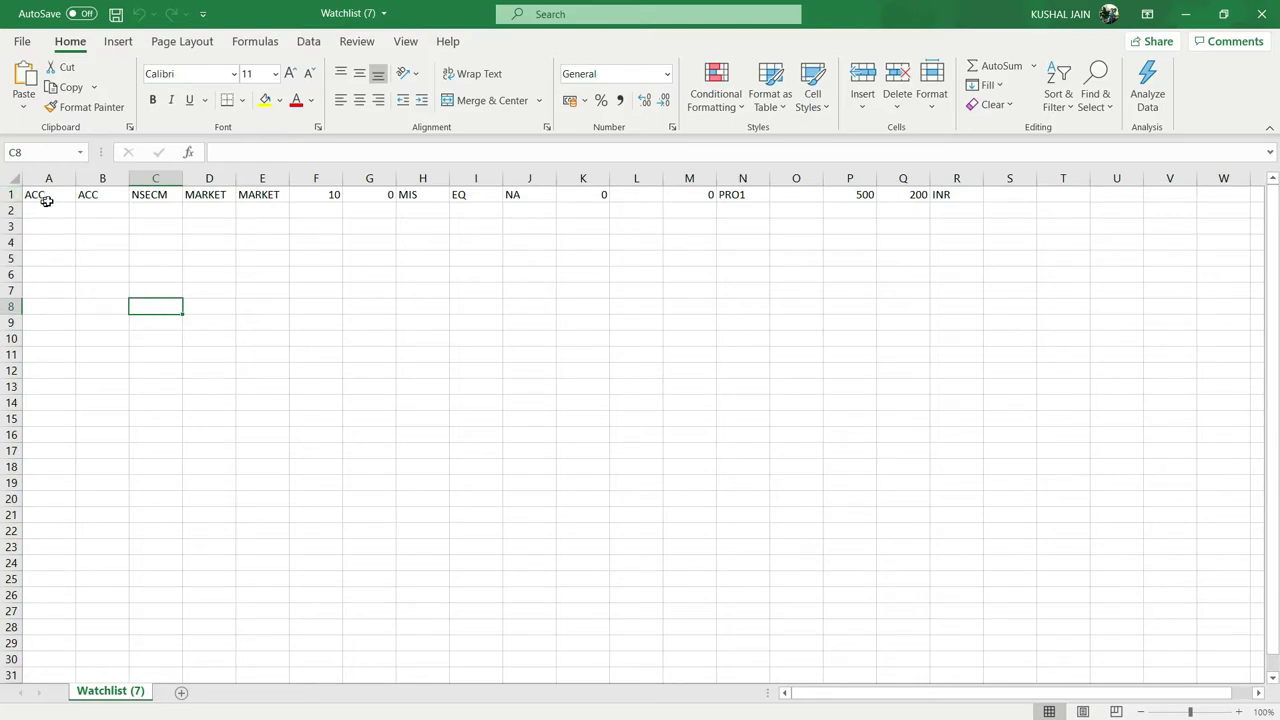
# Examine the exported scrip row column by column, from the symbols and order types to the strategy, profit and loss limits, and currency
pyautogui.click(158, 194)
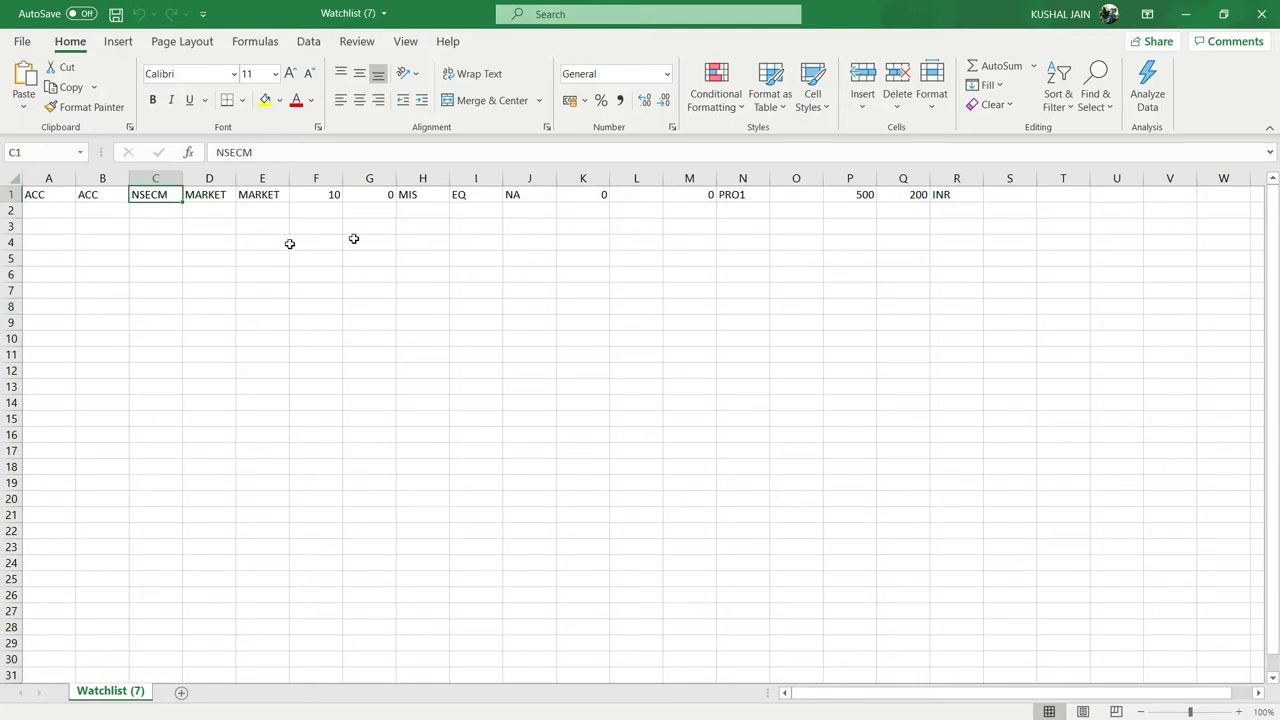
pyautogui.click(72, 178)
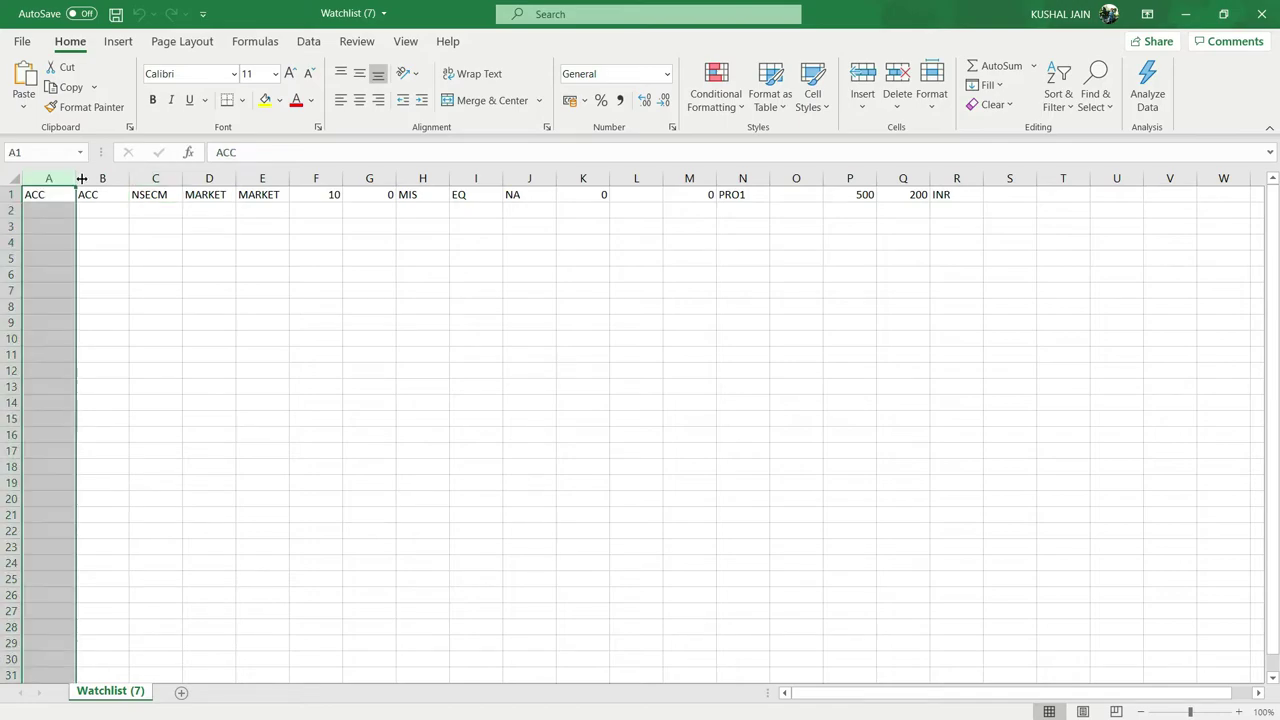
pyautogui.click(93, 178)
pyautogui.click(160, 178)
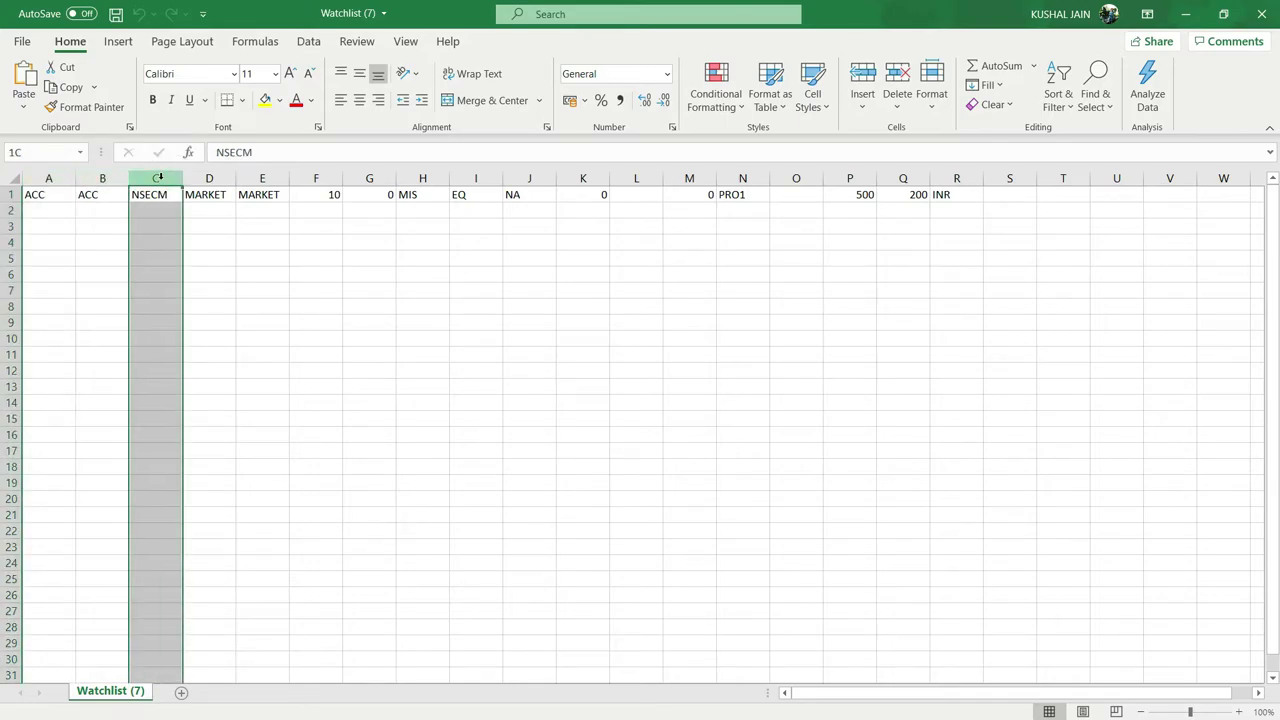
pyautogui.click(193, 178)
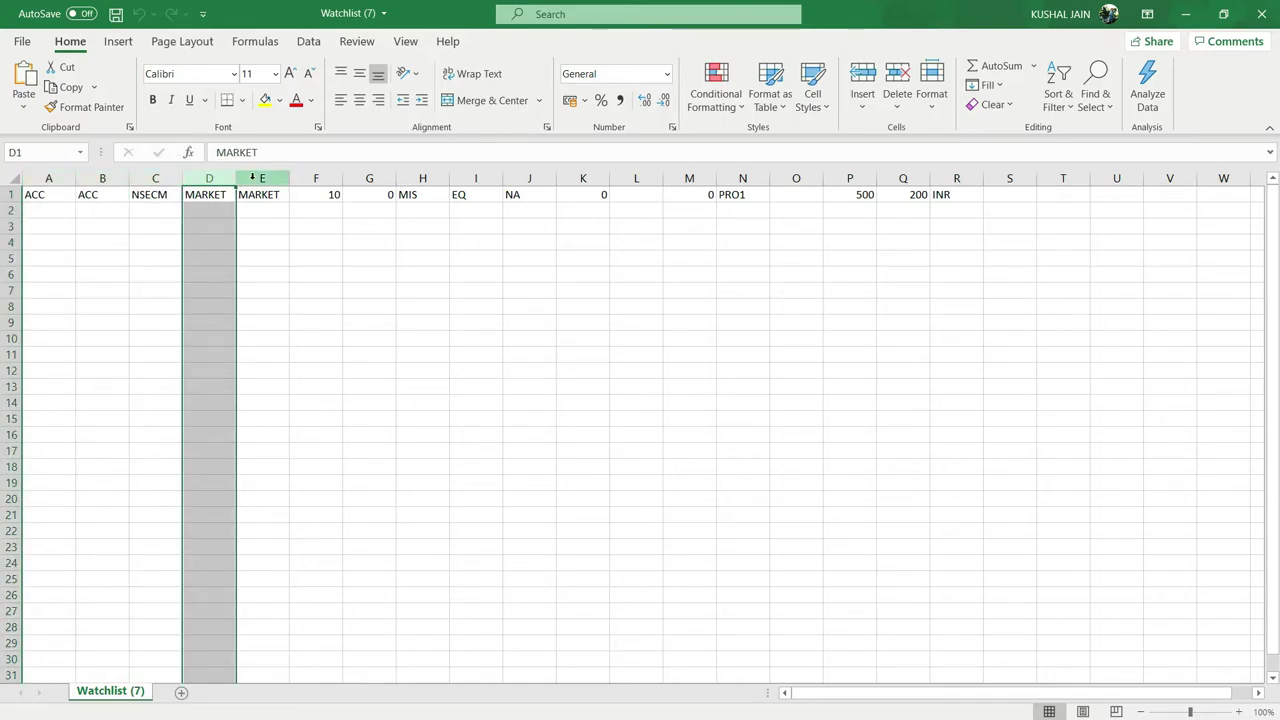
pyautogui.click(252, 178)
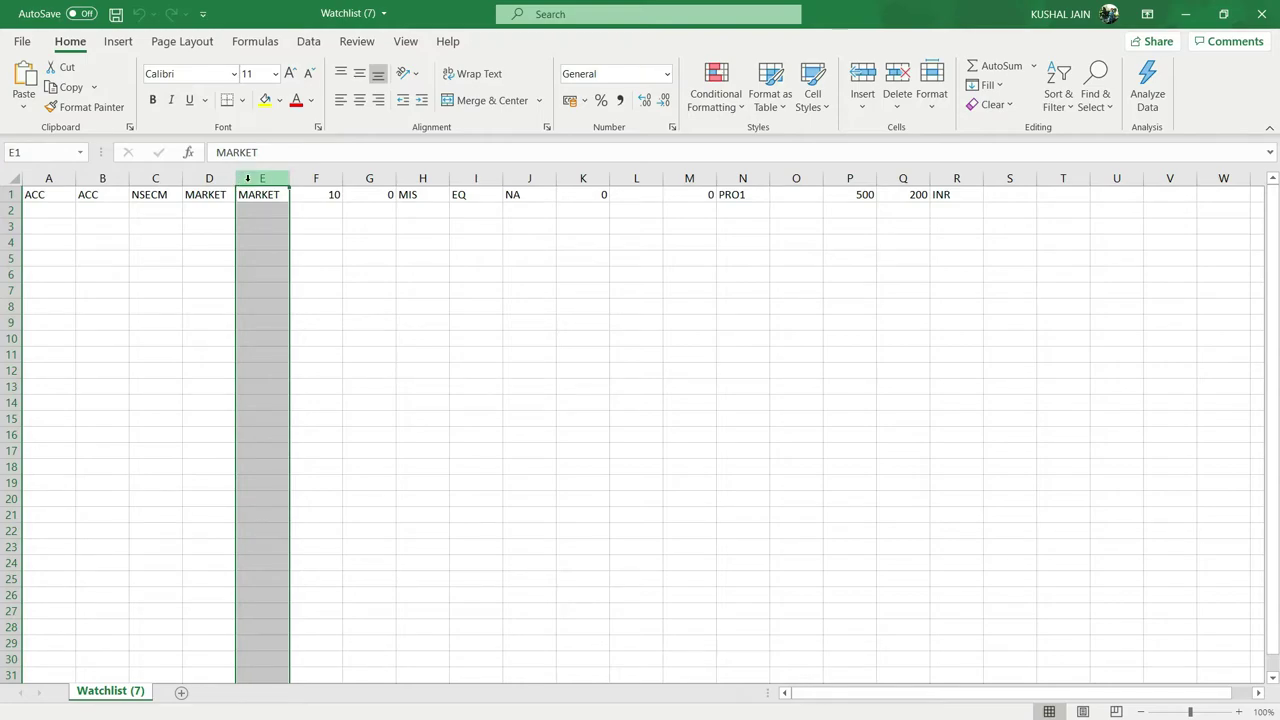
pyautogui.click(303, 176)
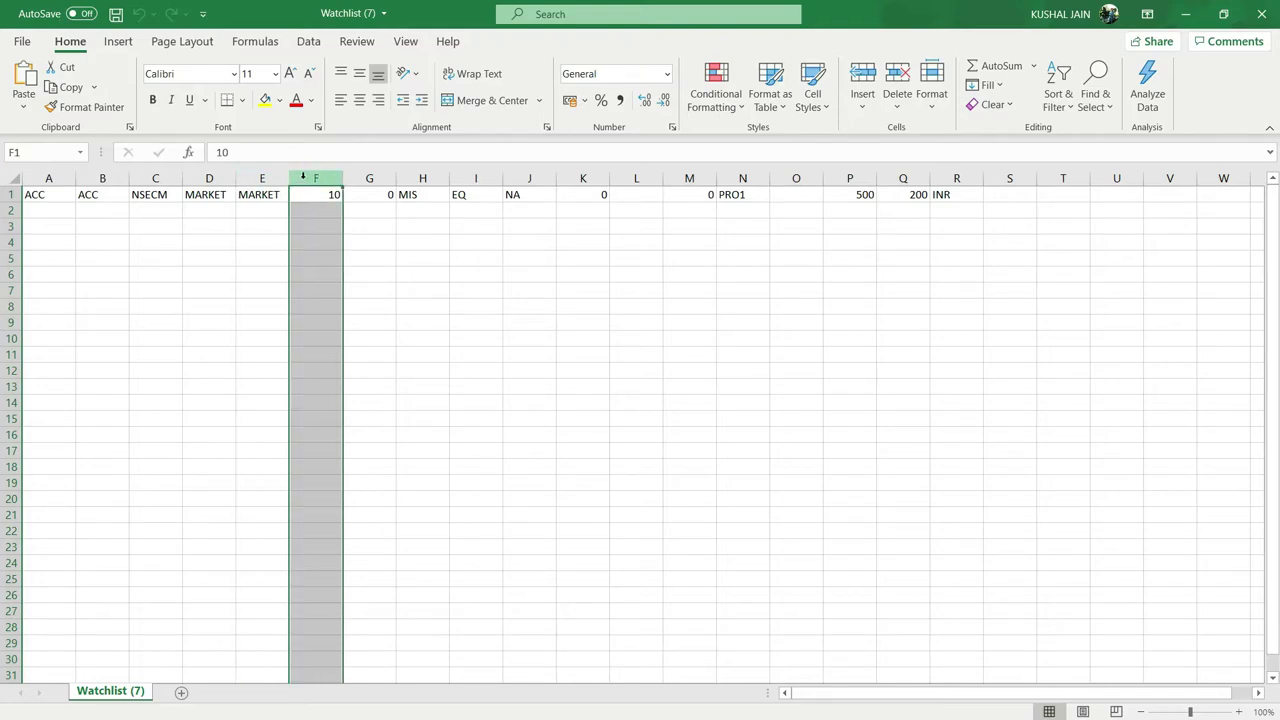
pyautogui.click(354, 175)
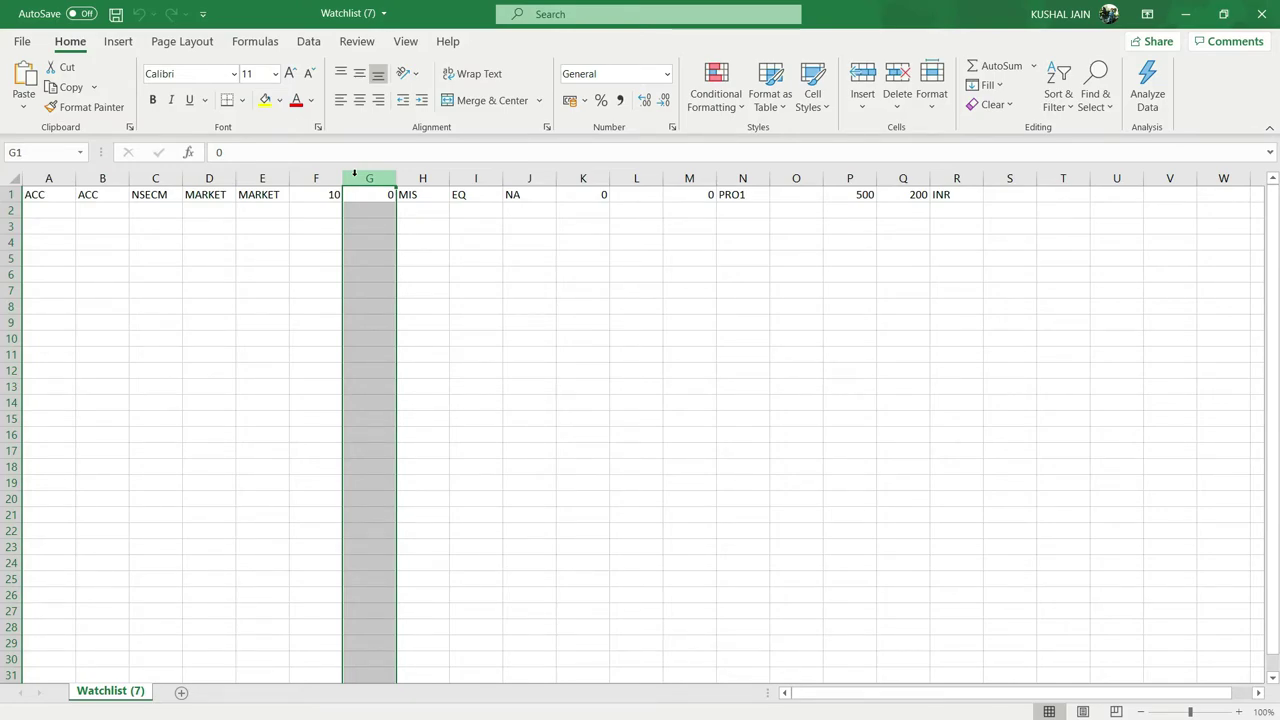
pyautogui.click(411, 174)
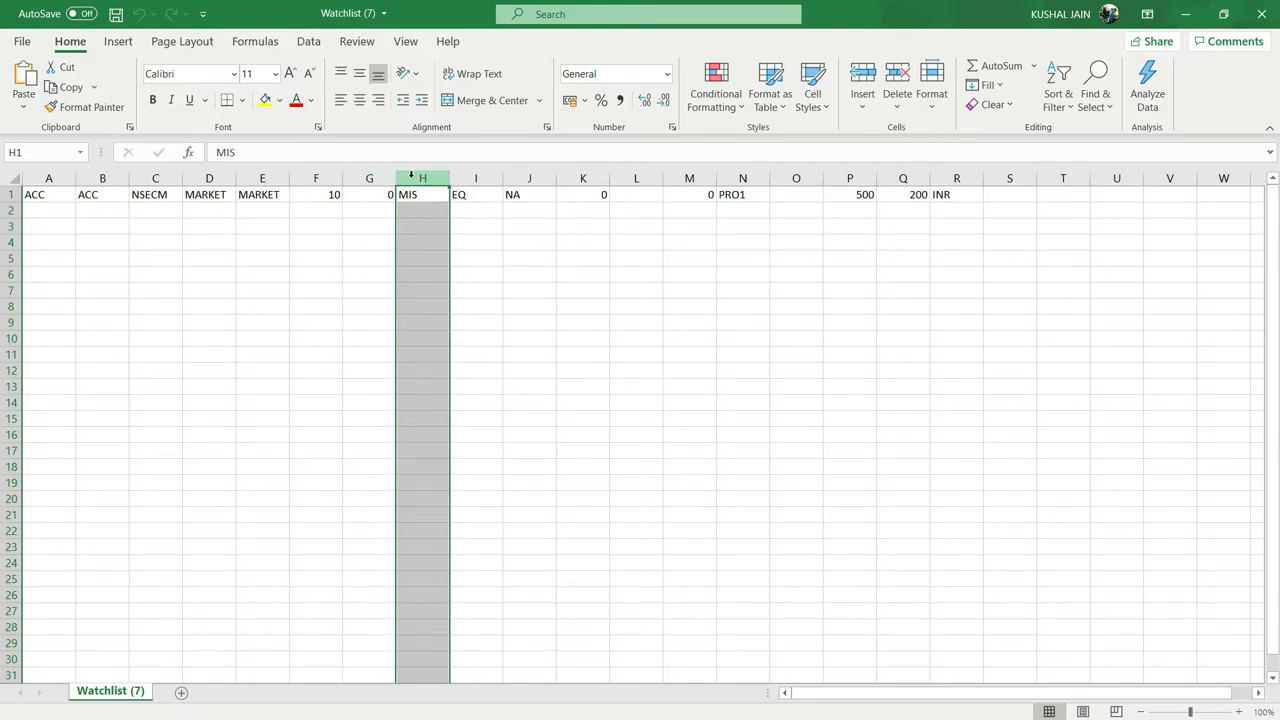
pyautogui.click(463, 176)
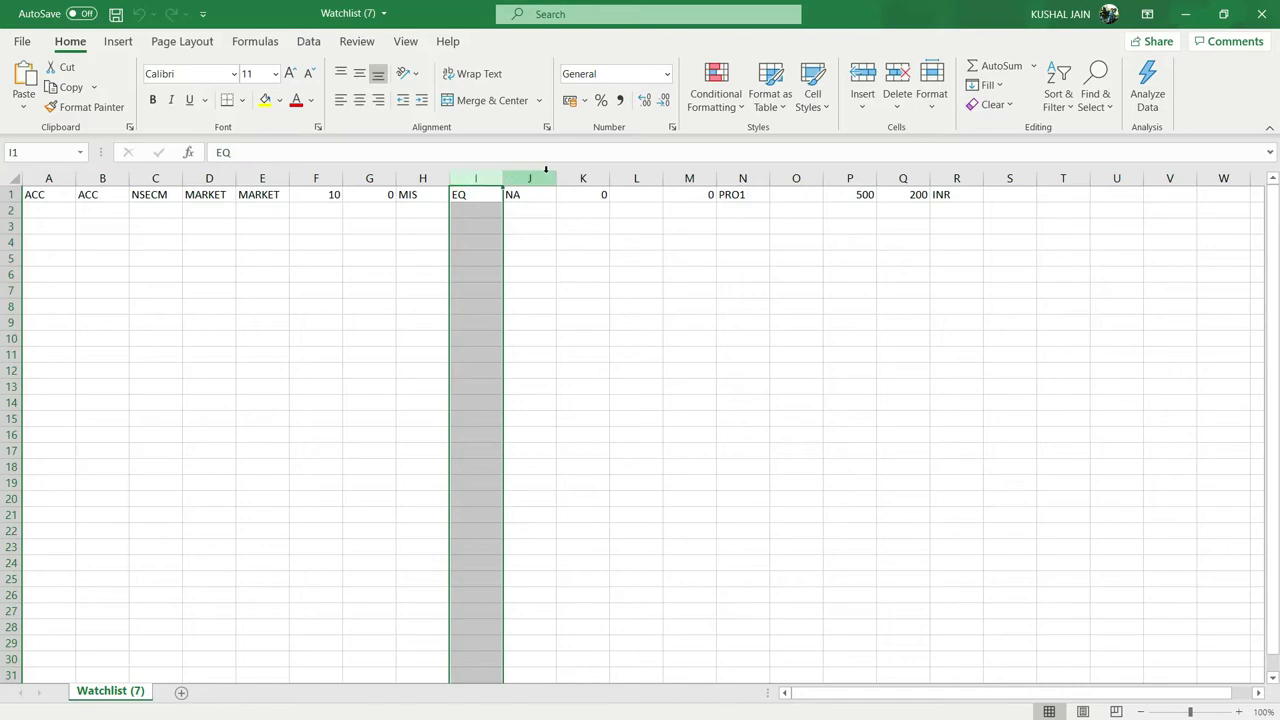
pyautogui.click(727, 177)
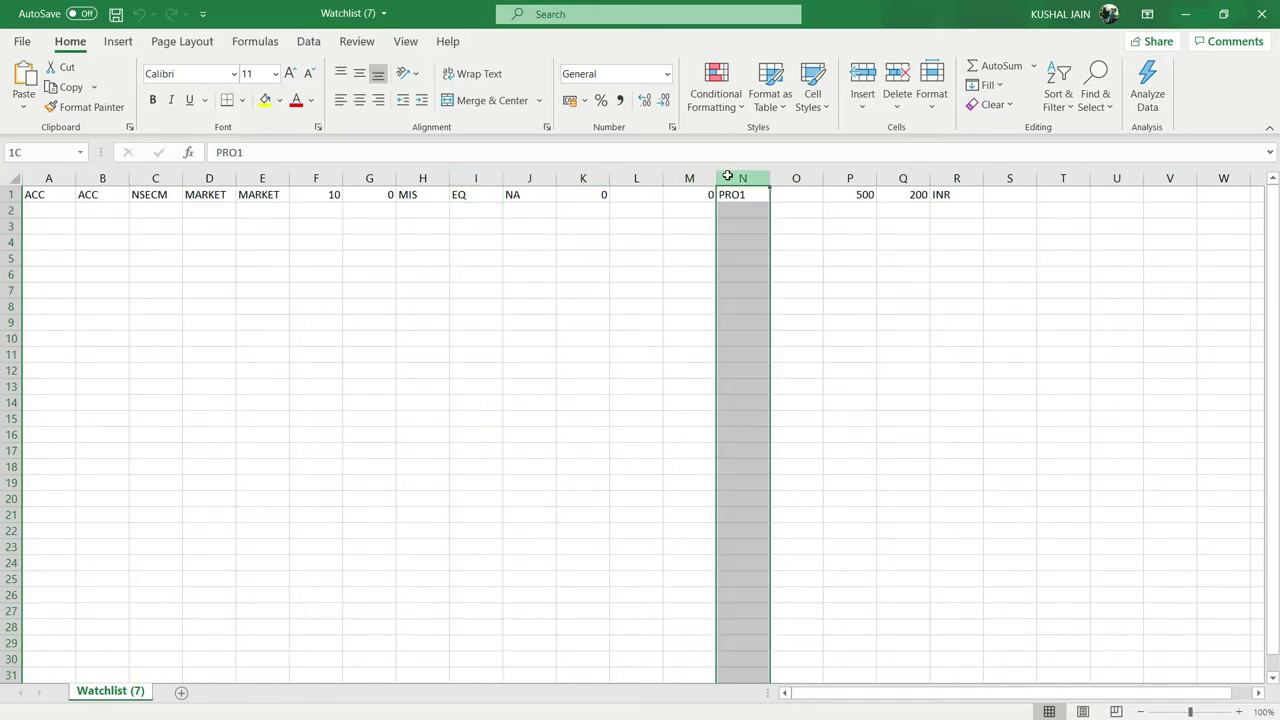
pyautogui.click(851, 177)
pyautogui.click(903, 177)
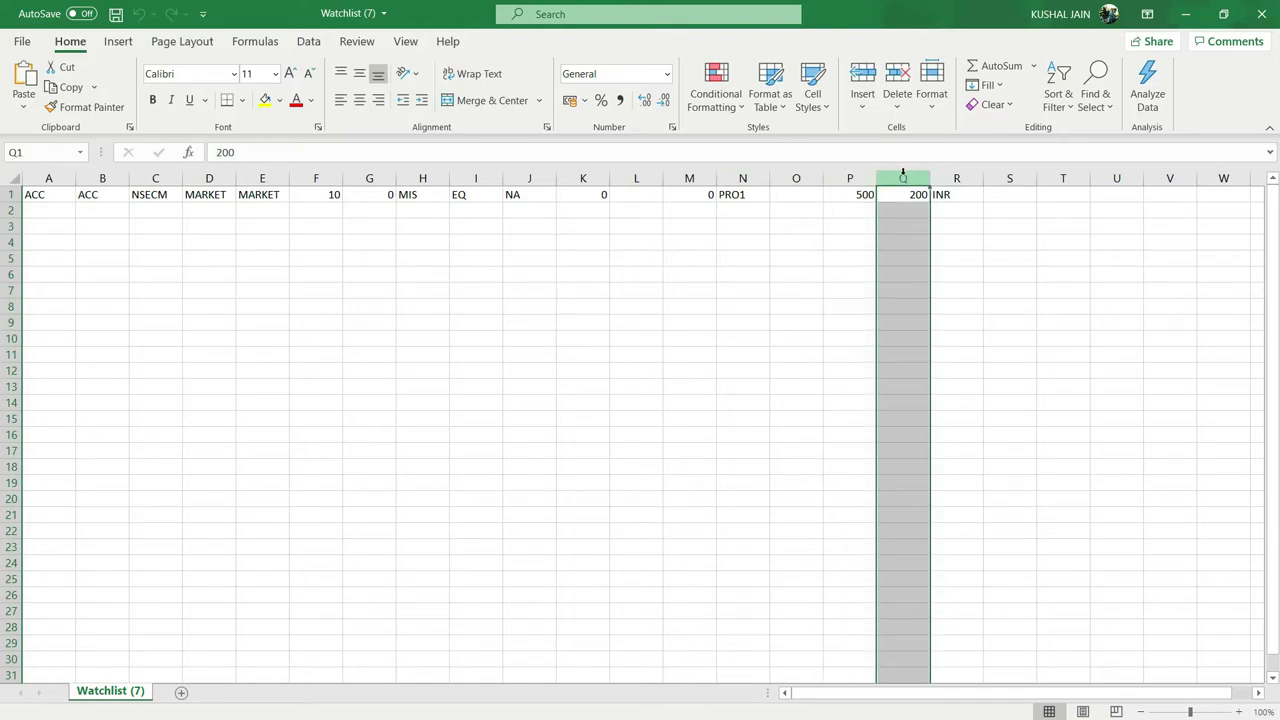
pyautogui.click(960, 177)
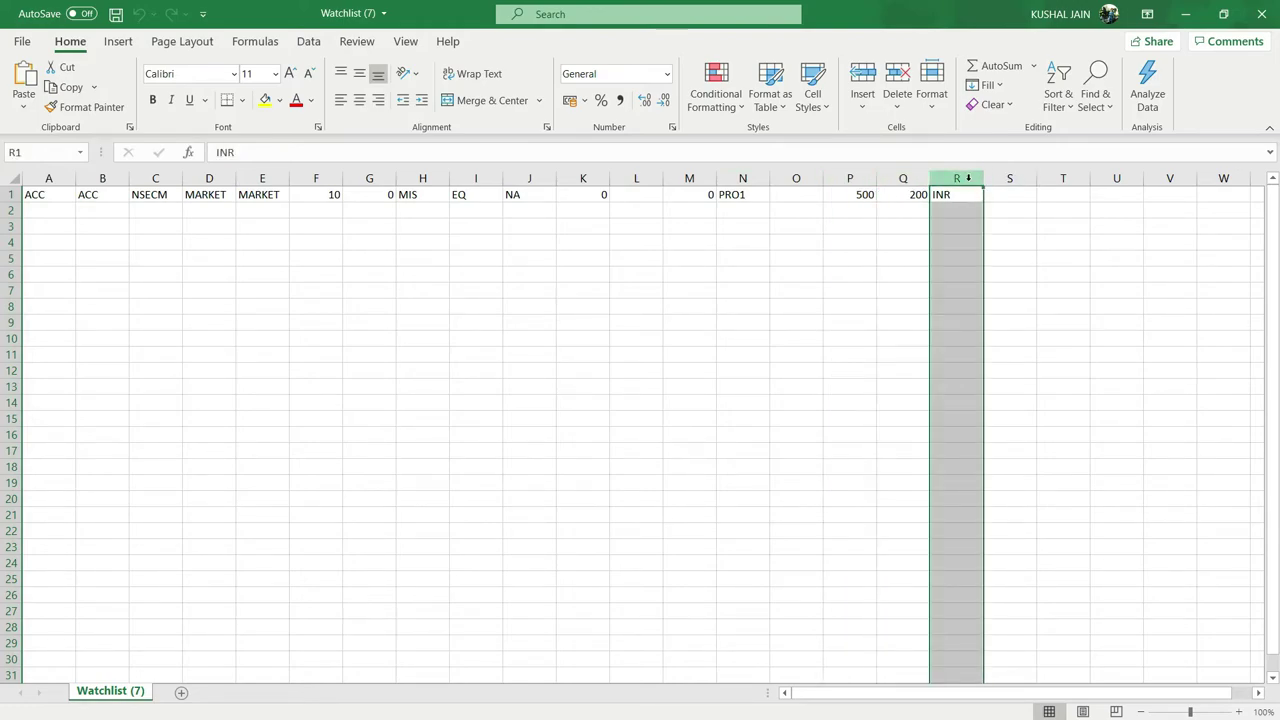
pyautogui.click(903, 238)
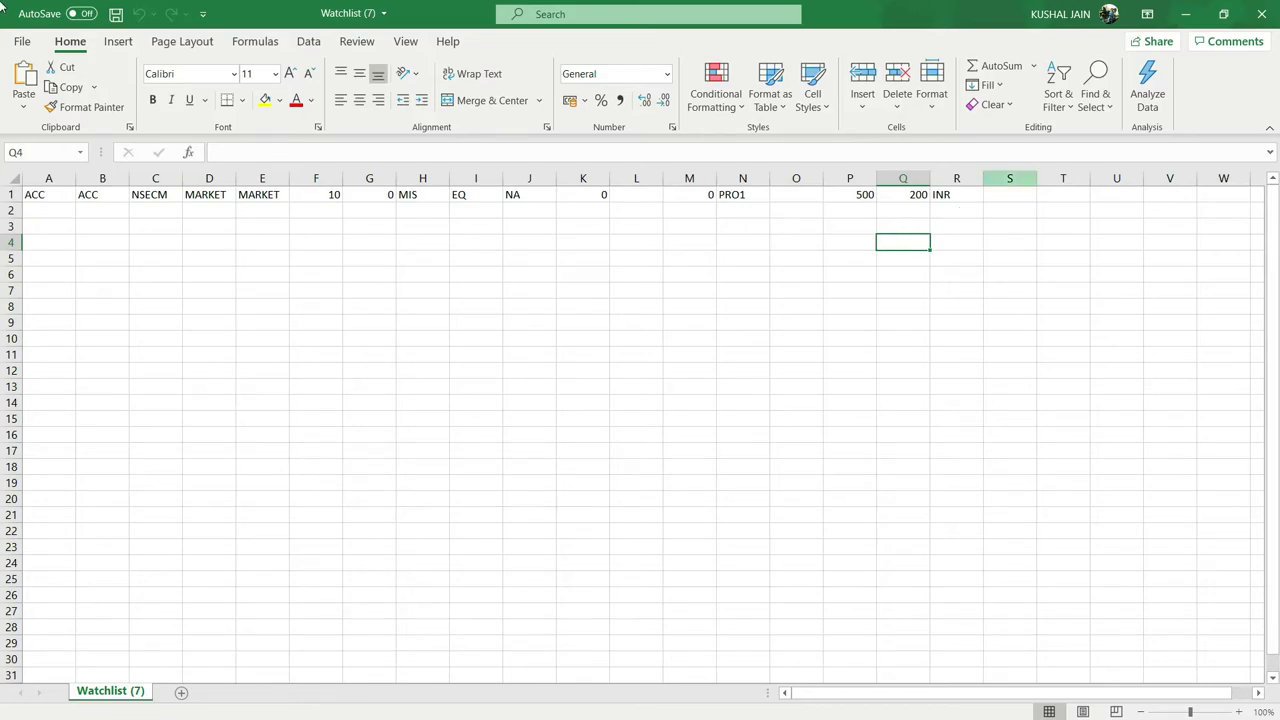
# Switch to the browser and search for NIFTY 200 SYMBOL LIST in a new tab
pyautogui.click(1185, 14)
pyautogui.click(225, 13)
pyautogui.write('NSE')
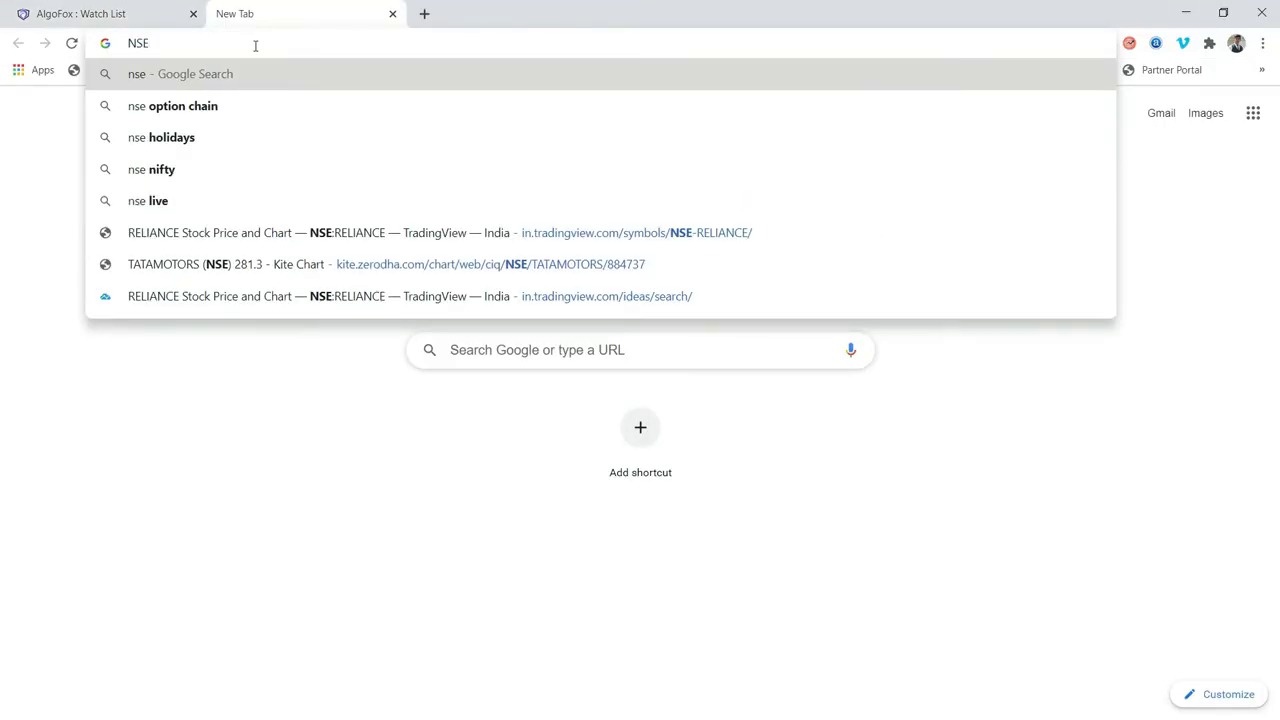
pyautogui.press('BackSpace')
pyautogui.press('BackSpace')
pyautogui.press('BackSpace')
pyautogui.write('NIFTY 200 SYMBI')
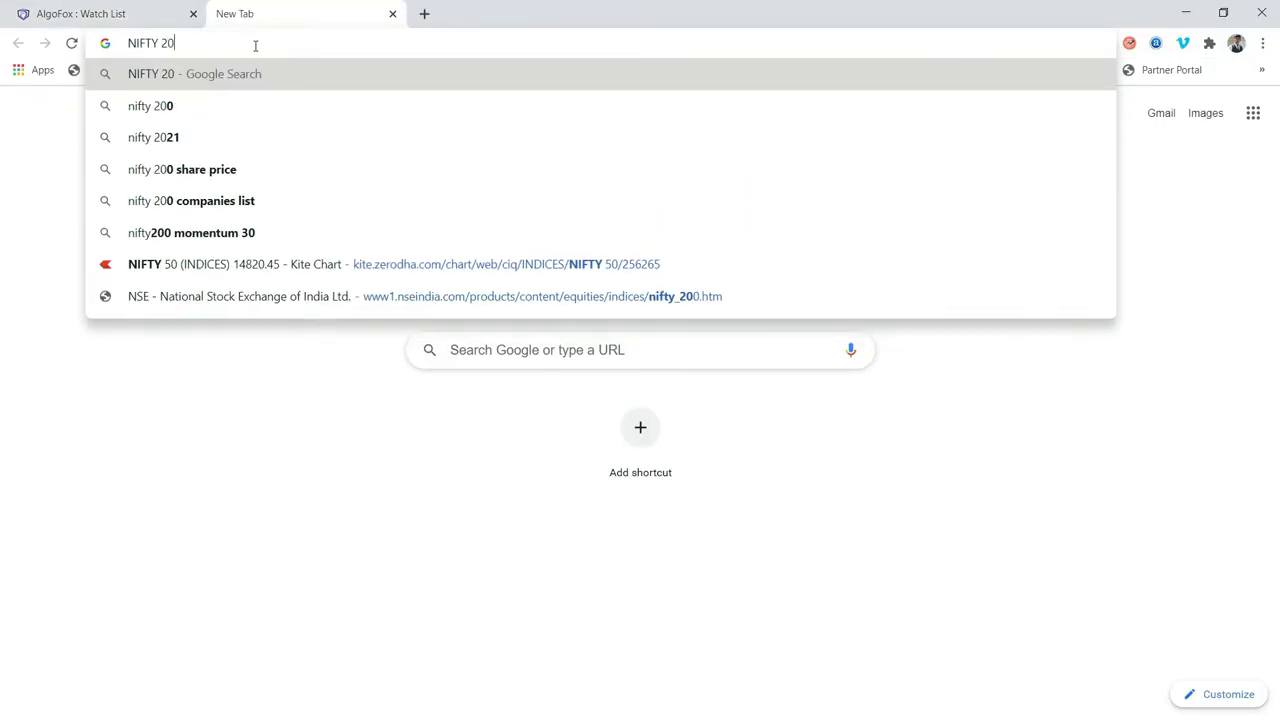
pyautogui.press('BackSpace')
pyautogui.write('OL LIST')
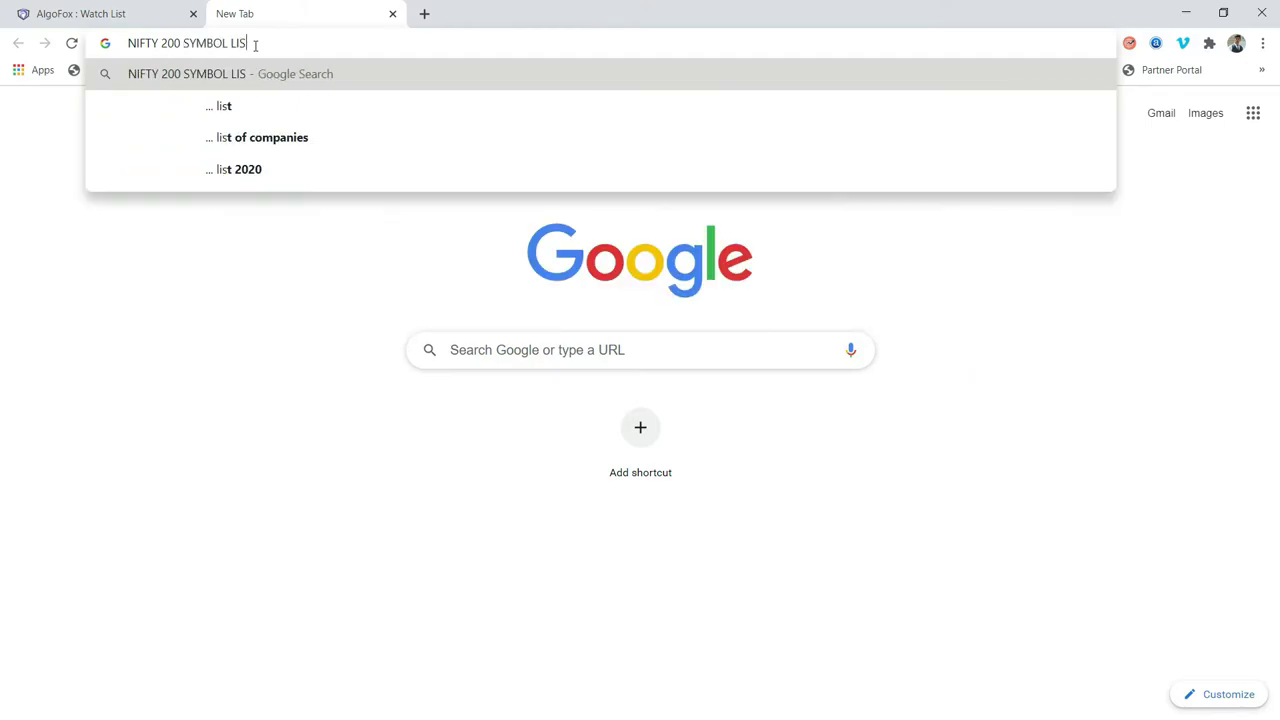
pyautogui.press('Return')
# From the NSE page on the NIFTY 200 Index, download the CSV list of NIFTY 200 stocks and open it in Excel
pyautogui.click(209, 650)
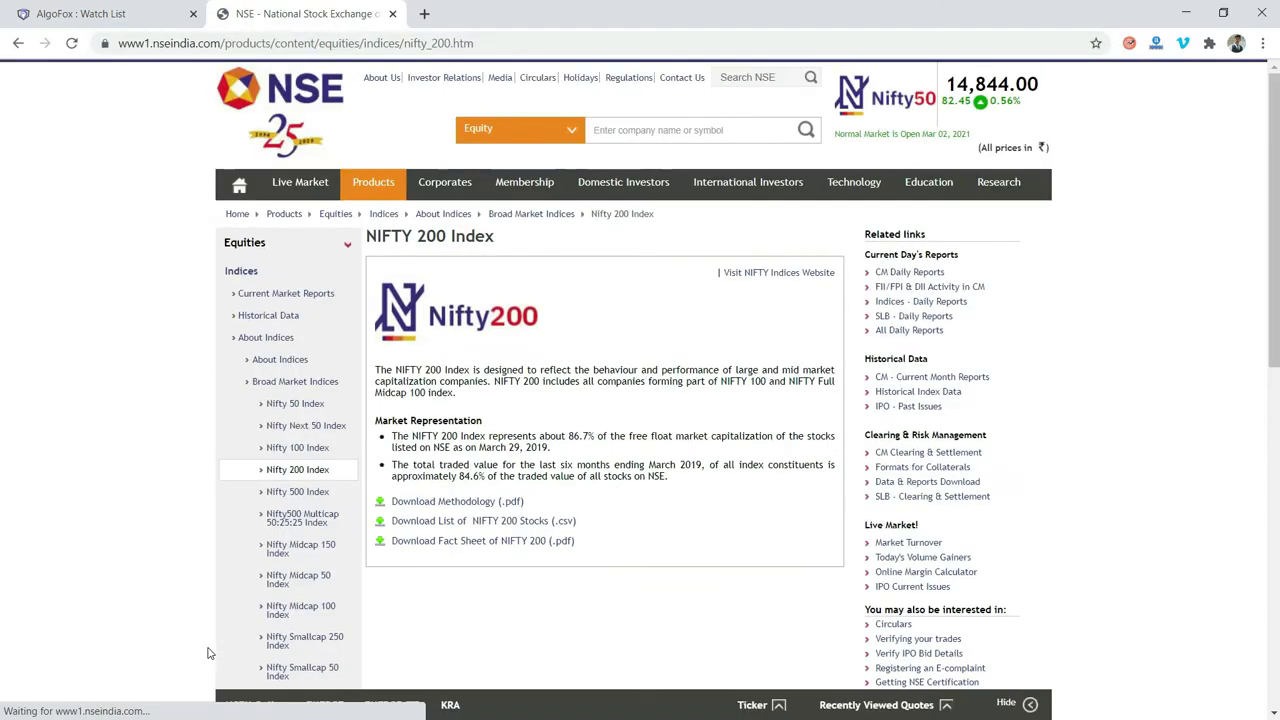
pyautogui.click(458, 524)
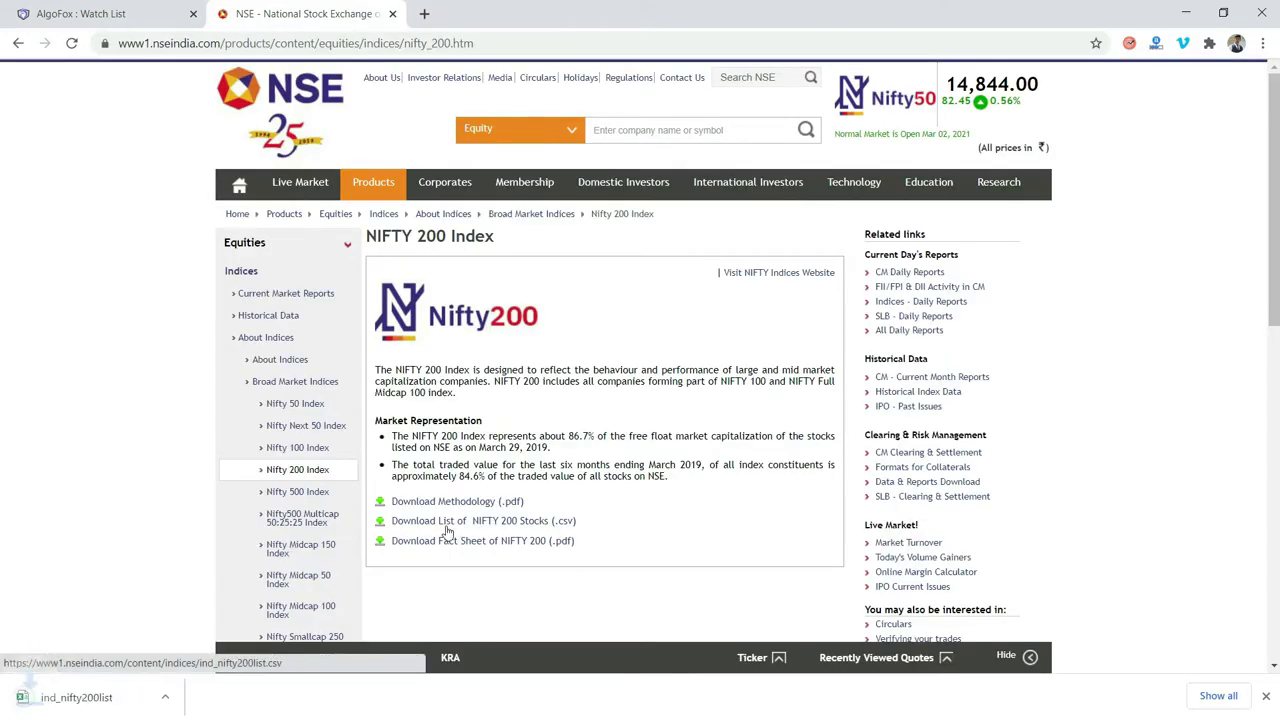
pyautogui.click(97, 697)
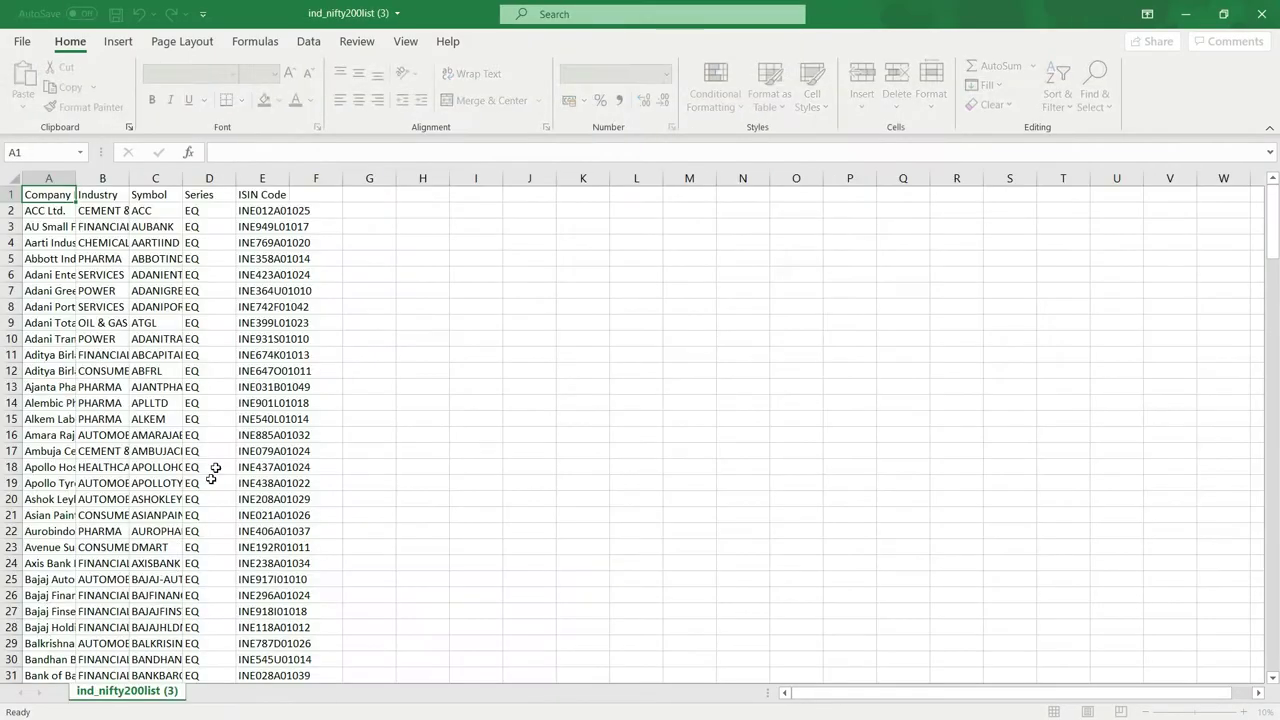
# Copy all stock symbols from ACC to ZEEL in the NIFTY 200 list and paste them into Watchlist (7) from cell A1, replacing its symbol
pyautogui.moveTo(150, 210); pyautogui.dragTo(157, 663)
pyautogui.hotkey('ctrl', 'c')
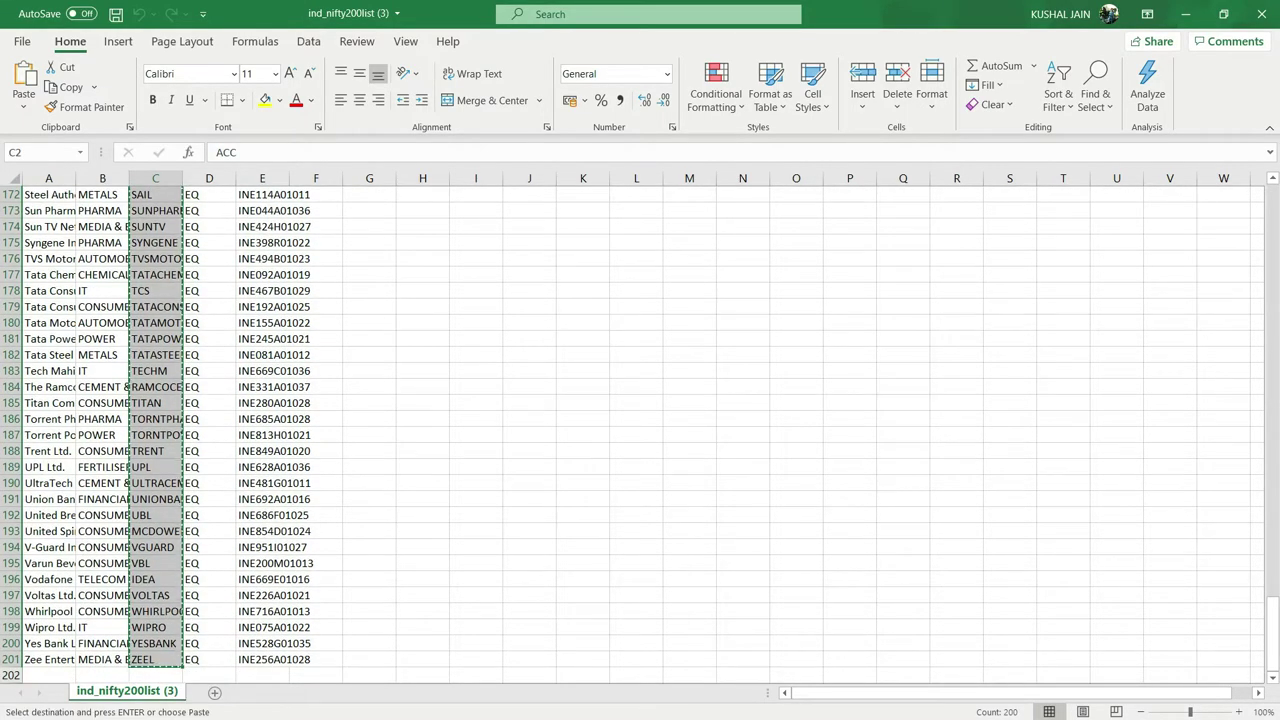
pyautogui.click(1185, 14)
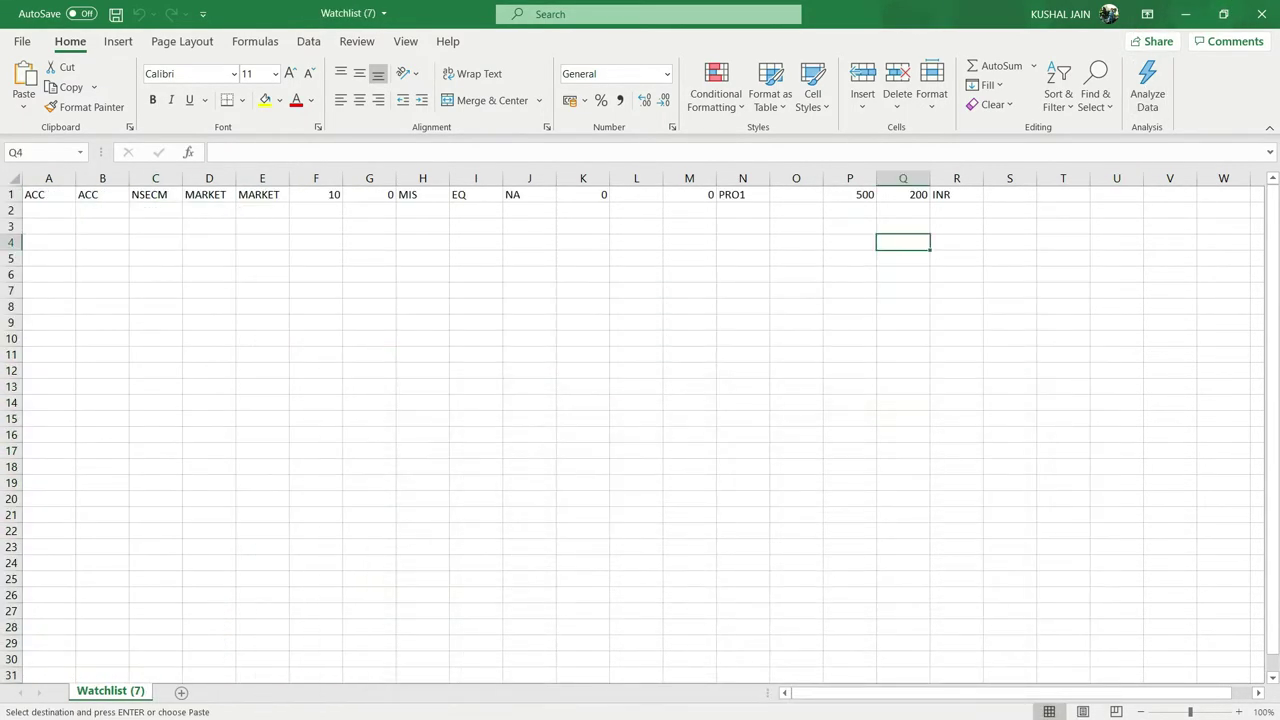
pyautogui.click(57, 196)
pyautogui.press('Delete')
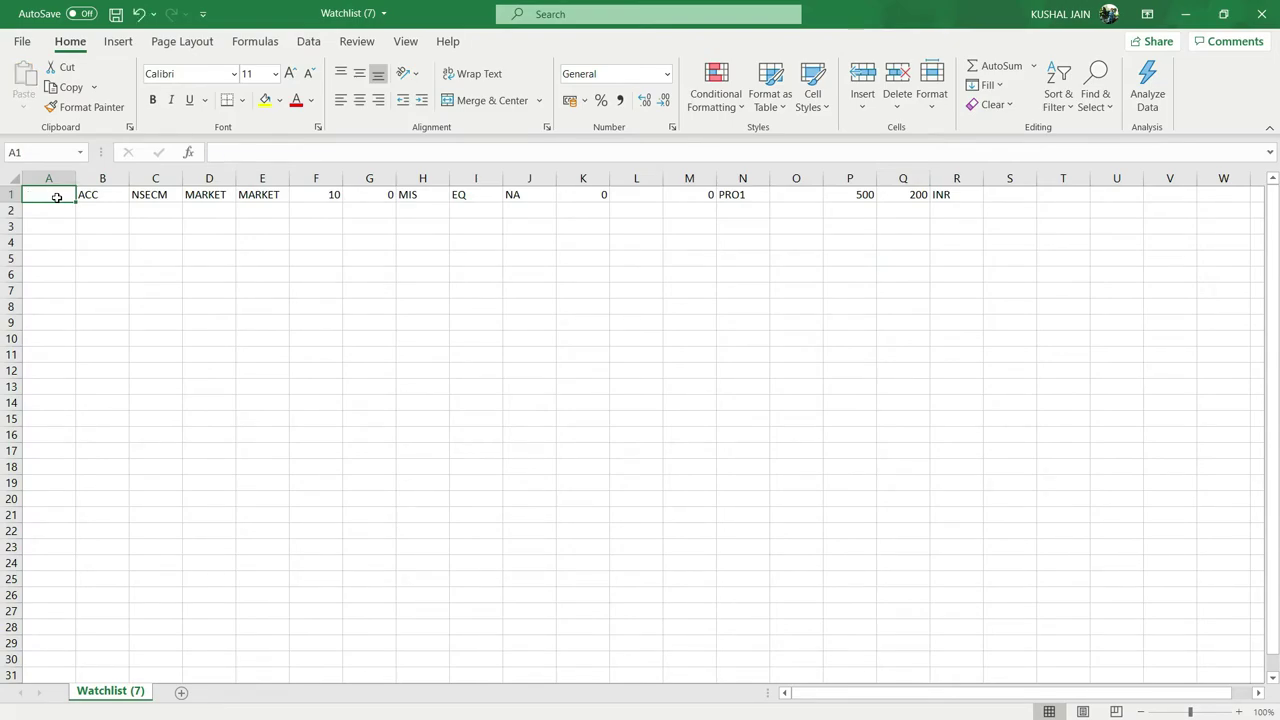
pyautogui.hotkey('ctrl', 'v')
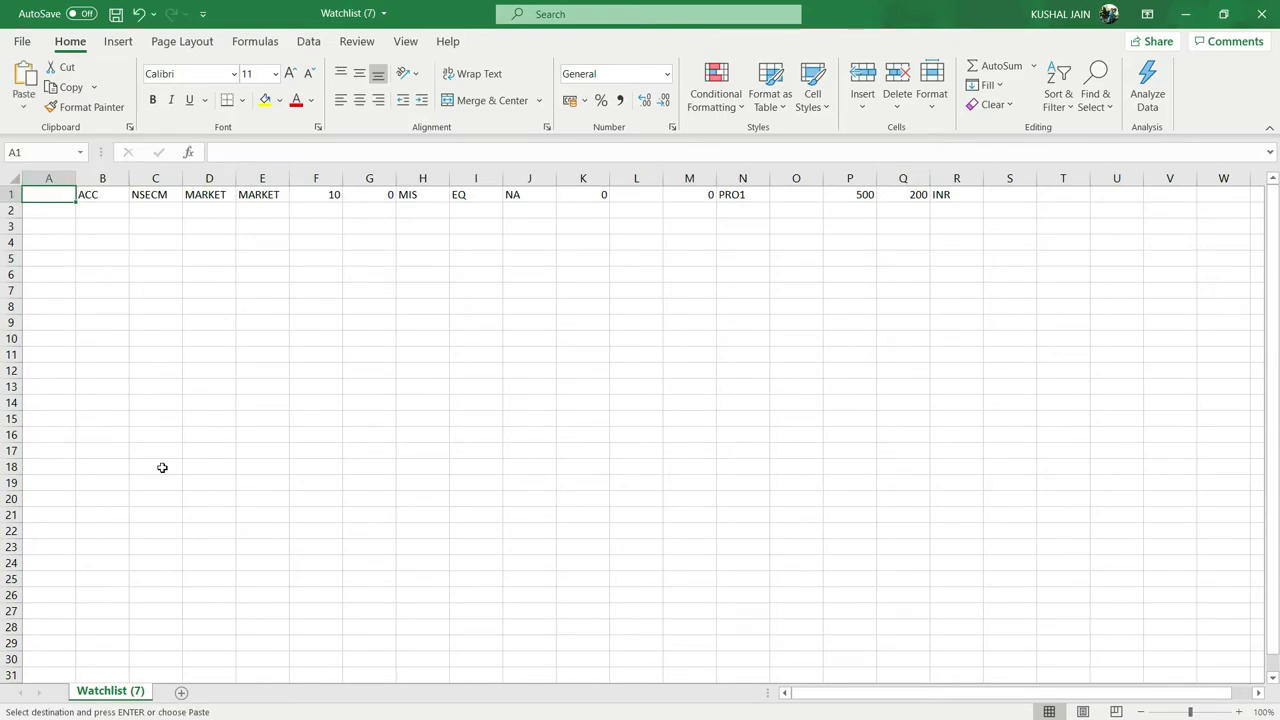
pyautogui.click(241, 489)
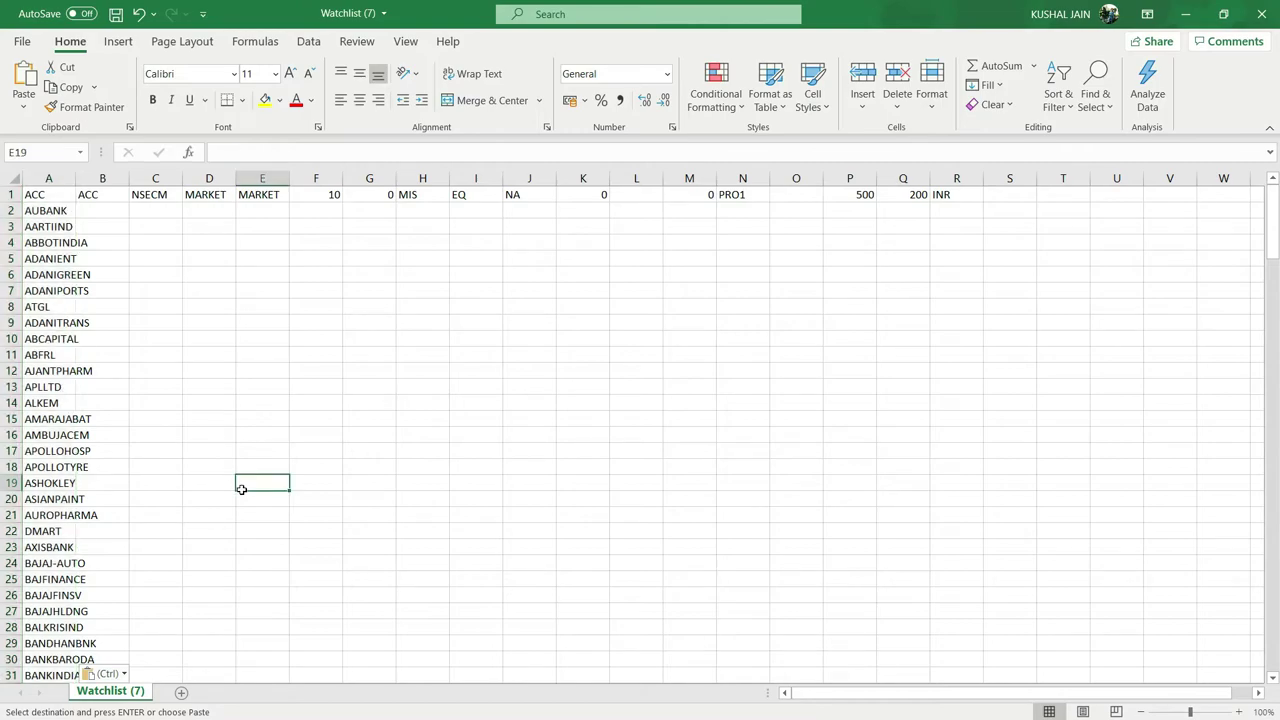
# Clear column B of the watchlist and paste column A's symbols into it
pyautogui.click(91, 179)
pyautogui.press('Delete')
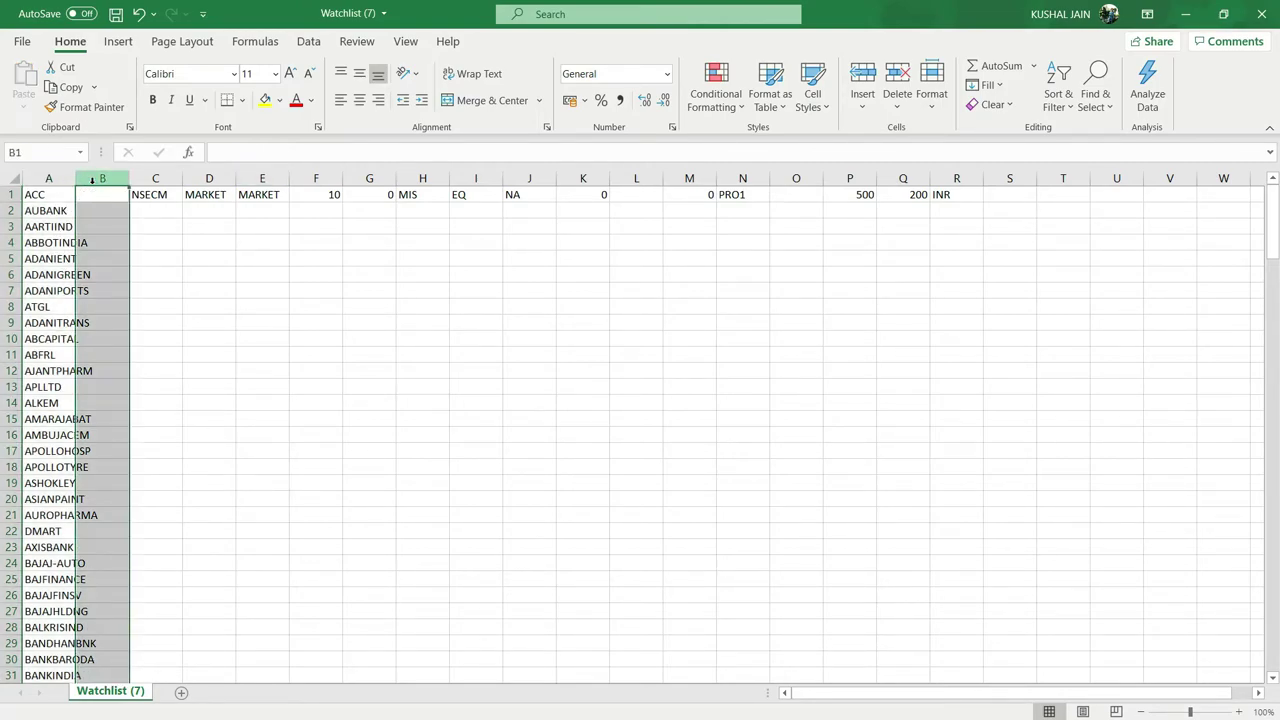
pyautogui.hotkey('ctrl', 'c')
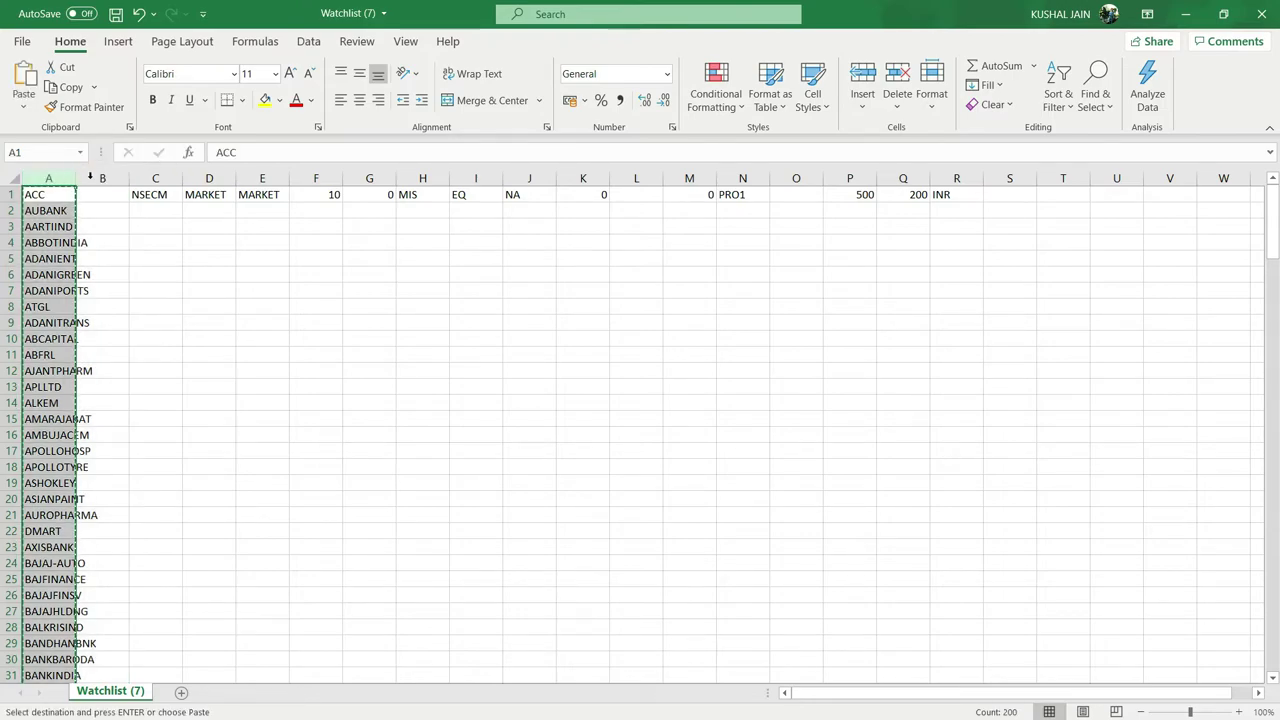
pyautogui.hotkey('ctrl', 'v')
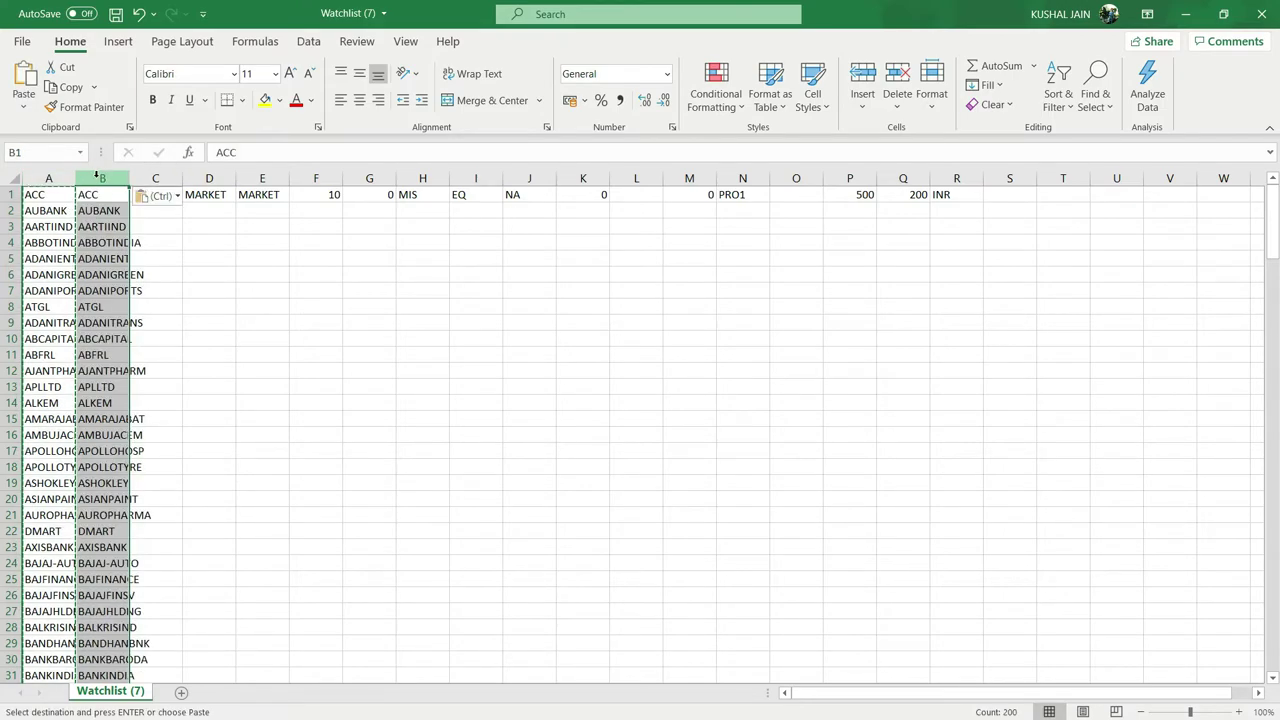
pyautogui.click(173, 295)
pyautogui.click(186, 210)
pyautogui.click(170, 211)
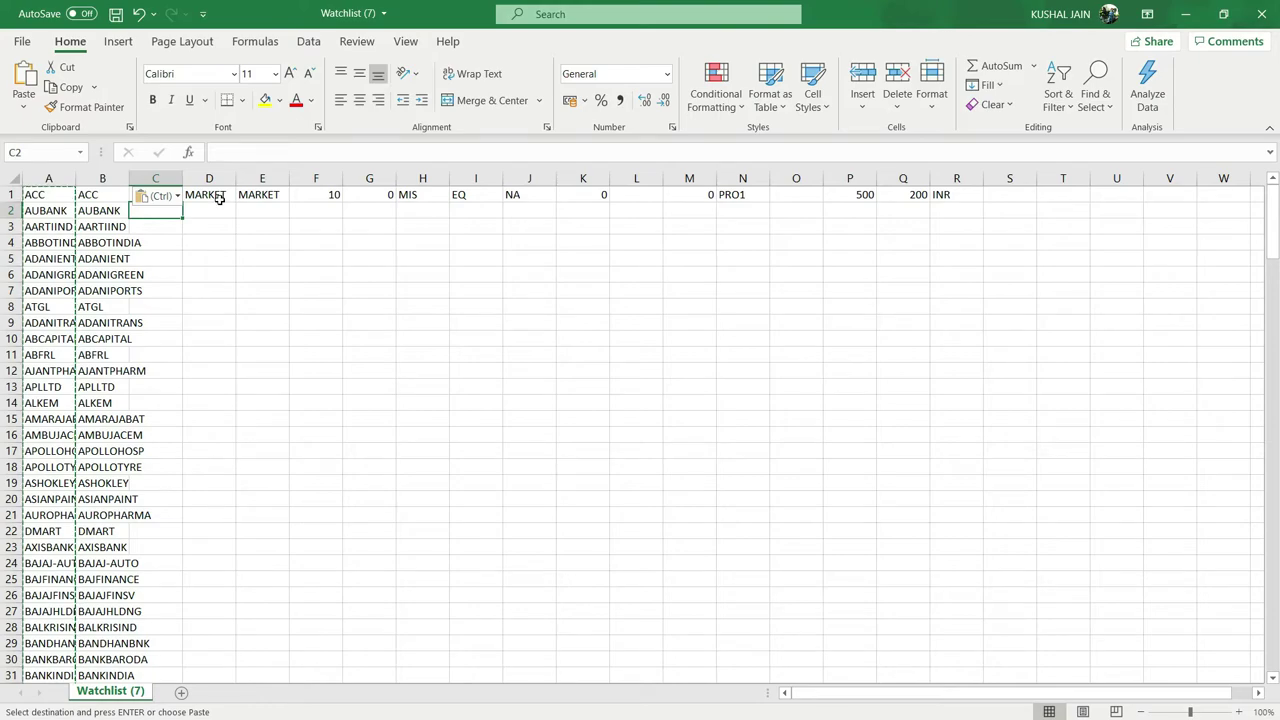
pyautogui.click(168, 256)
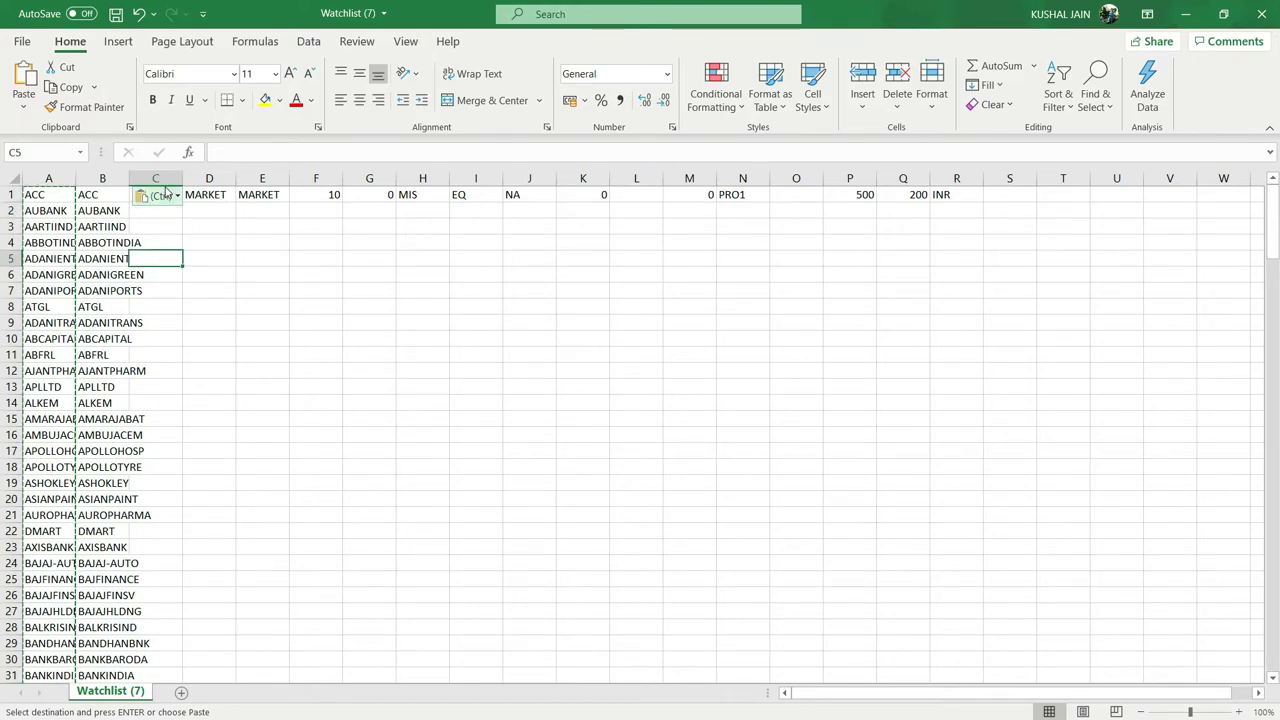
pyautogui.press('Escape')
pyautogui.click(228, 288)
# Fill the first-row values of columns C to M and P to R down through all symbol rows
pyautogui.click(150, 194)
pyautogui.moveTo(231, 187); pyautogui.dragTo(689, 669)
pyautogui.scroll(20, 777, 474)
pyautogui.moveTo(850, 194); pyautogui.dragTo(956, 194)
pyautogui.moveTo(983, 202); pyautogui.dragTo(954, 654)
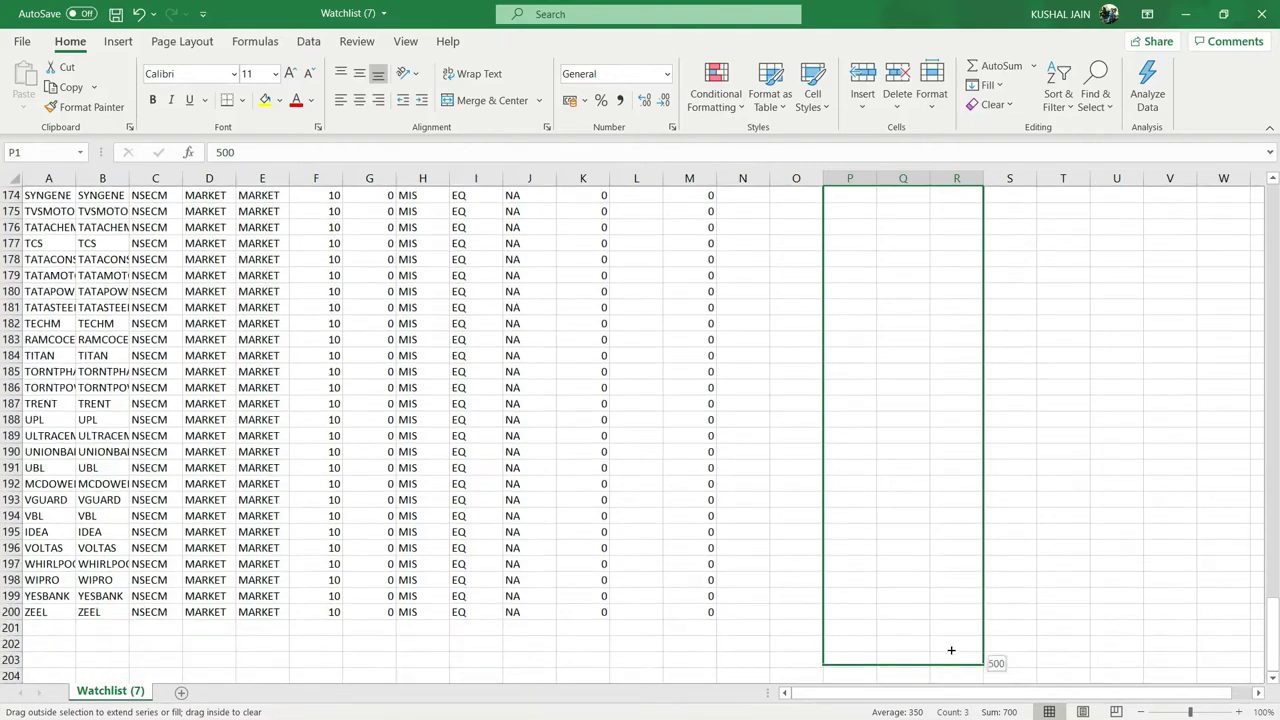
pyautogui.click(751, 466)
pyautogui.scroll(20, 751, 466)
# Fill the strategy PRO1 unchanged down column N for all symbol rows and save the Watchlist (7) file
pyautogui.click(727, 175)
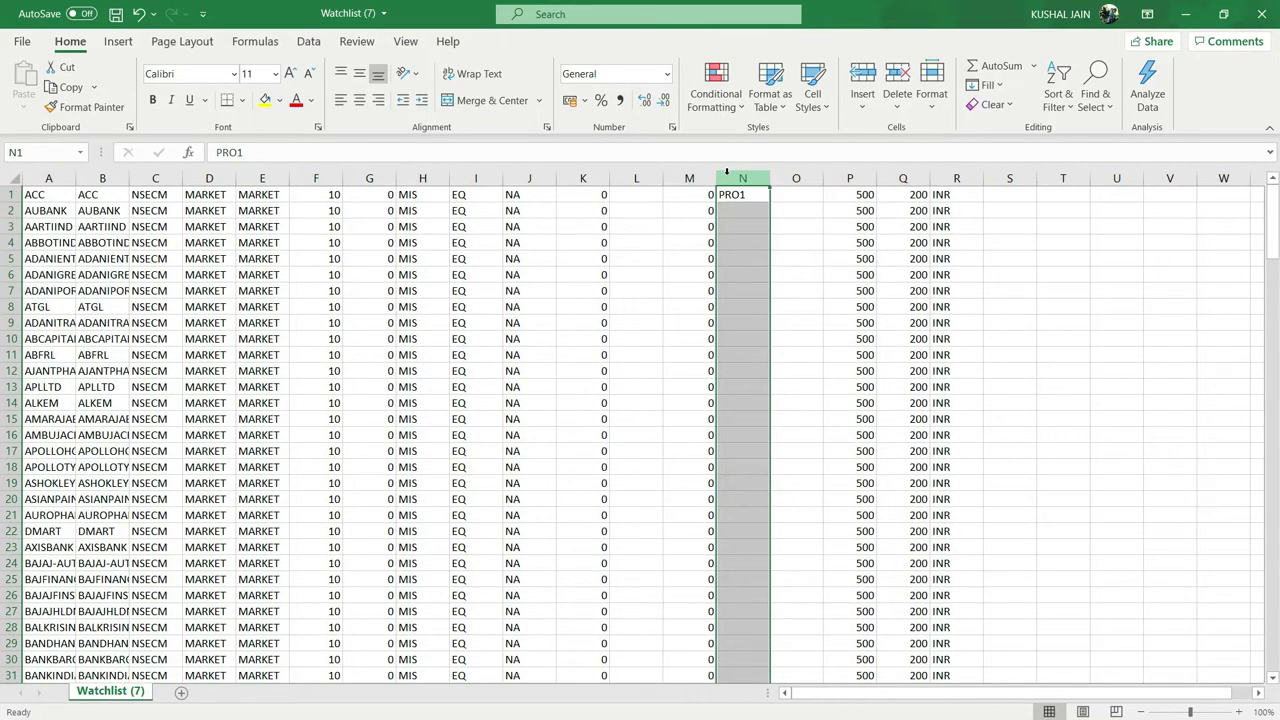
pyautogui.click(800, 240)
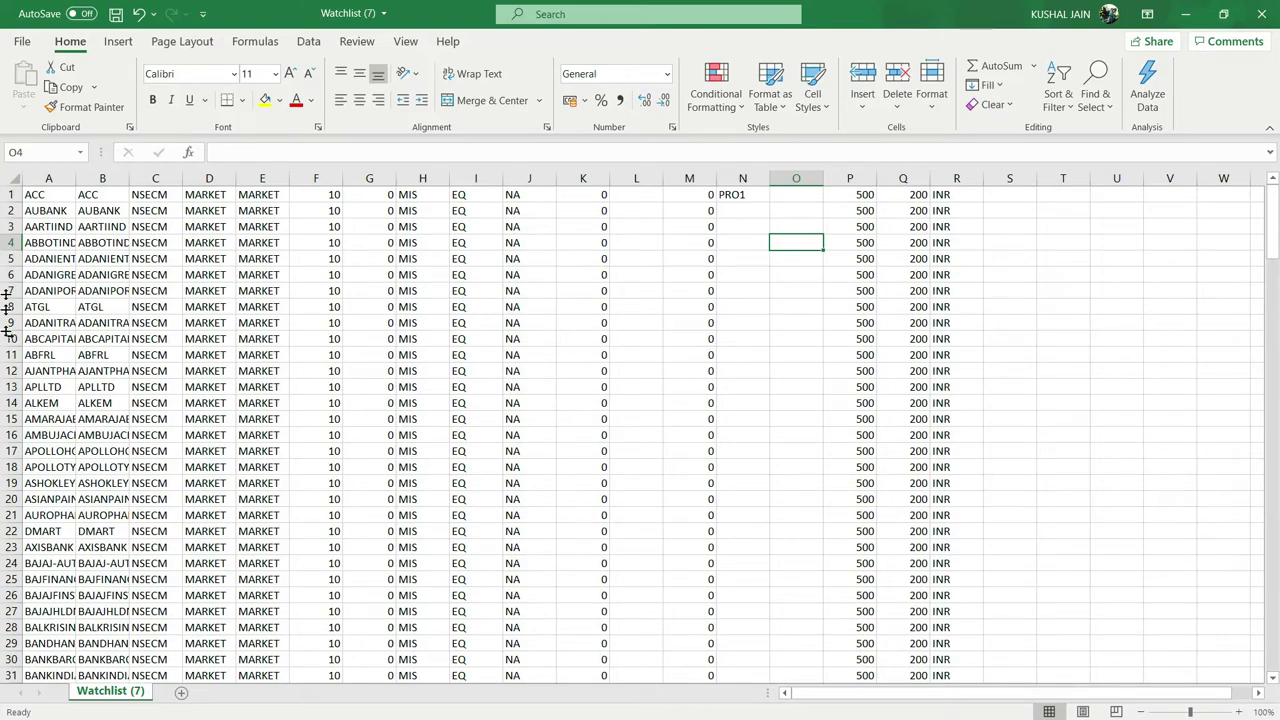
pyautogui.click(731, 194)
pyautogui.hotkey('ctrl', 'c')
pyautogui.click(737, 211)
pyautogui.hotkey('ctrl', 'v')
pyautogui.click(737, 230)
pyautogui.click(731, 195)
pyautogui.moveTo(769, 202); pyautogui.dragTo(755, 651)
pyautogui.click(806, 611)
pyautogui.scroll(20, 808, 608)
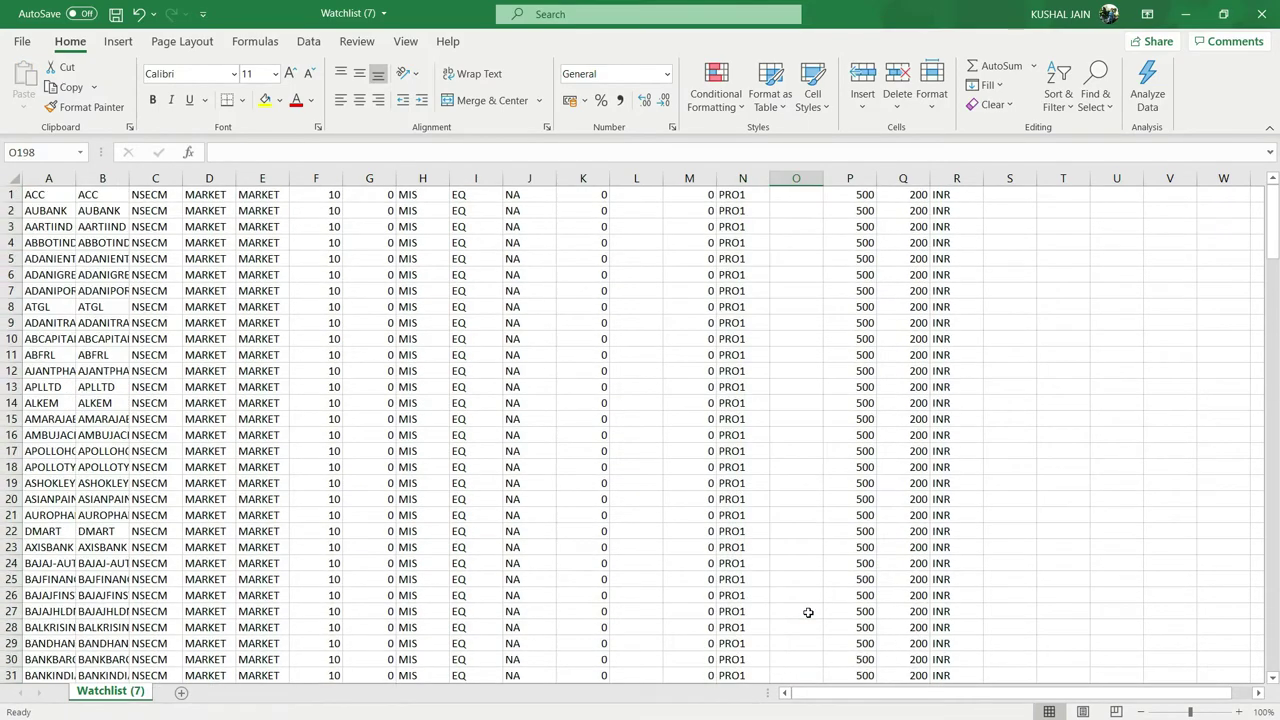
pyautogui.click(117, 14)
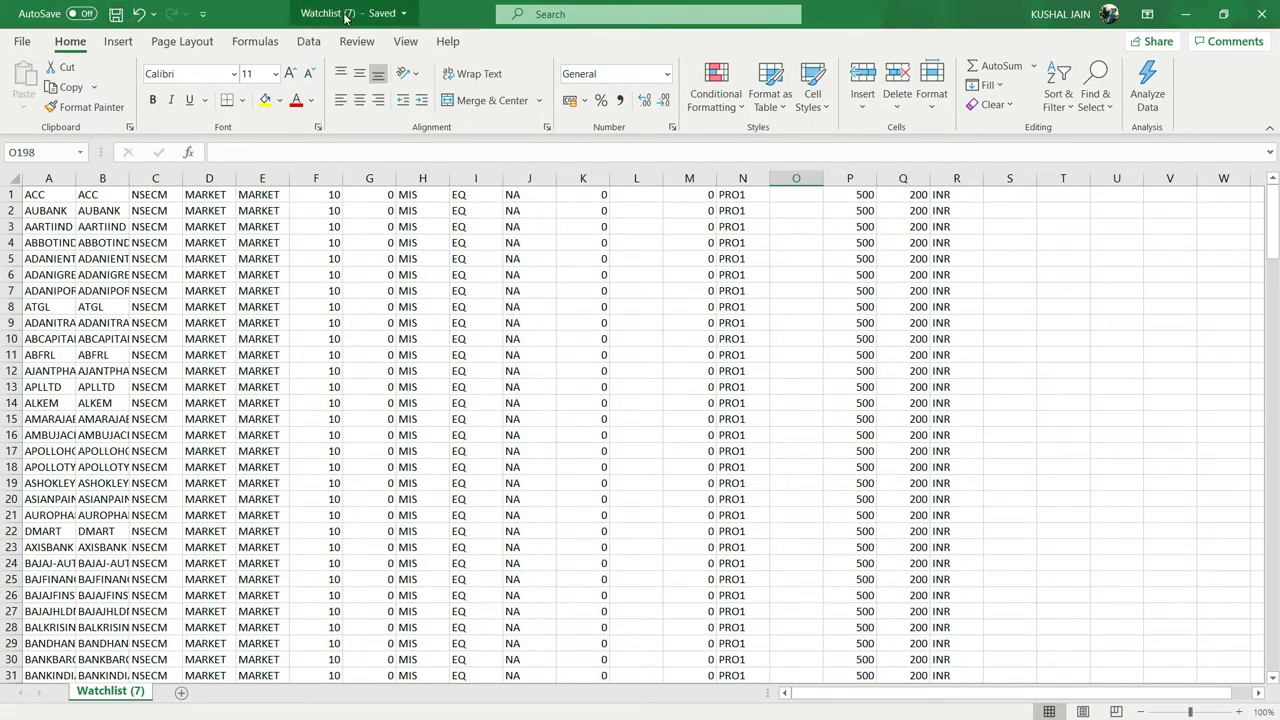
# Switch back to AlgoFox and delete the existing records from My Watchlist
pyautogui.click(1185, 14)
pyautogui.click(40, 10)
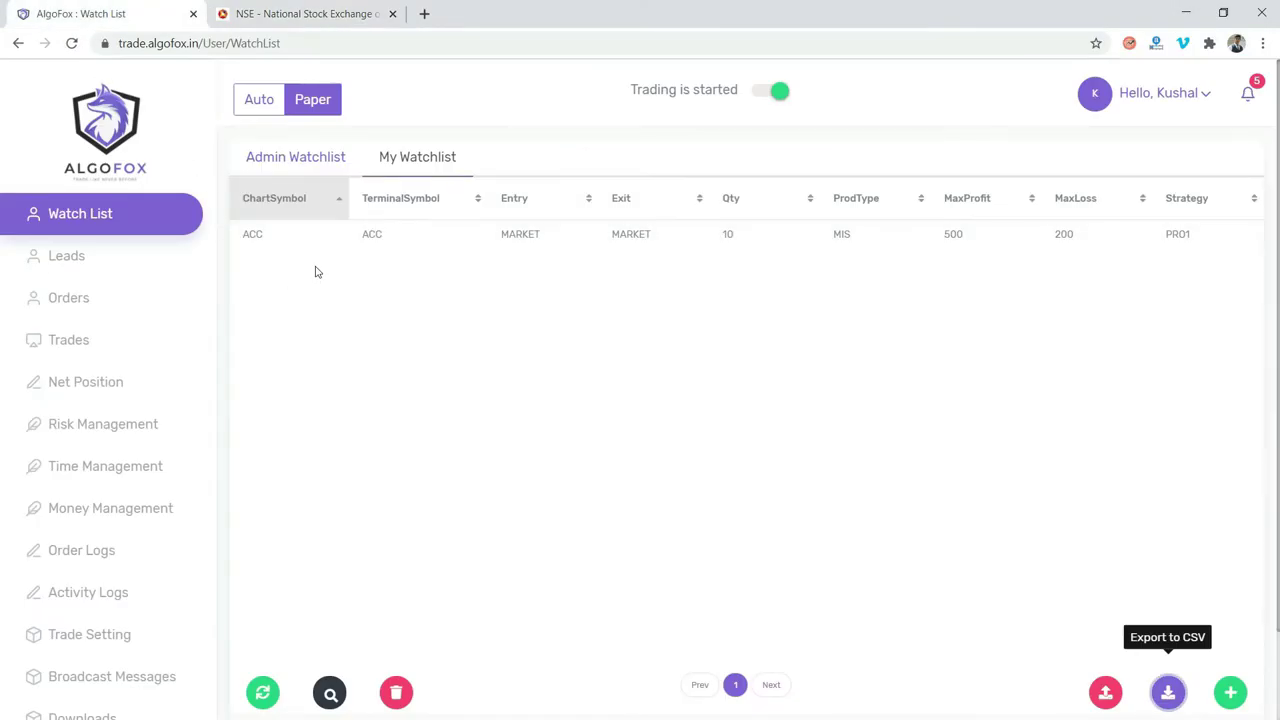
pyautogui.click(396, 692)
# Import the scrips from the Watchlist (7) file in Downloads into My Watchlist
pyautogui.click(1107, 693)
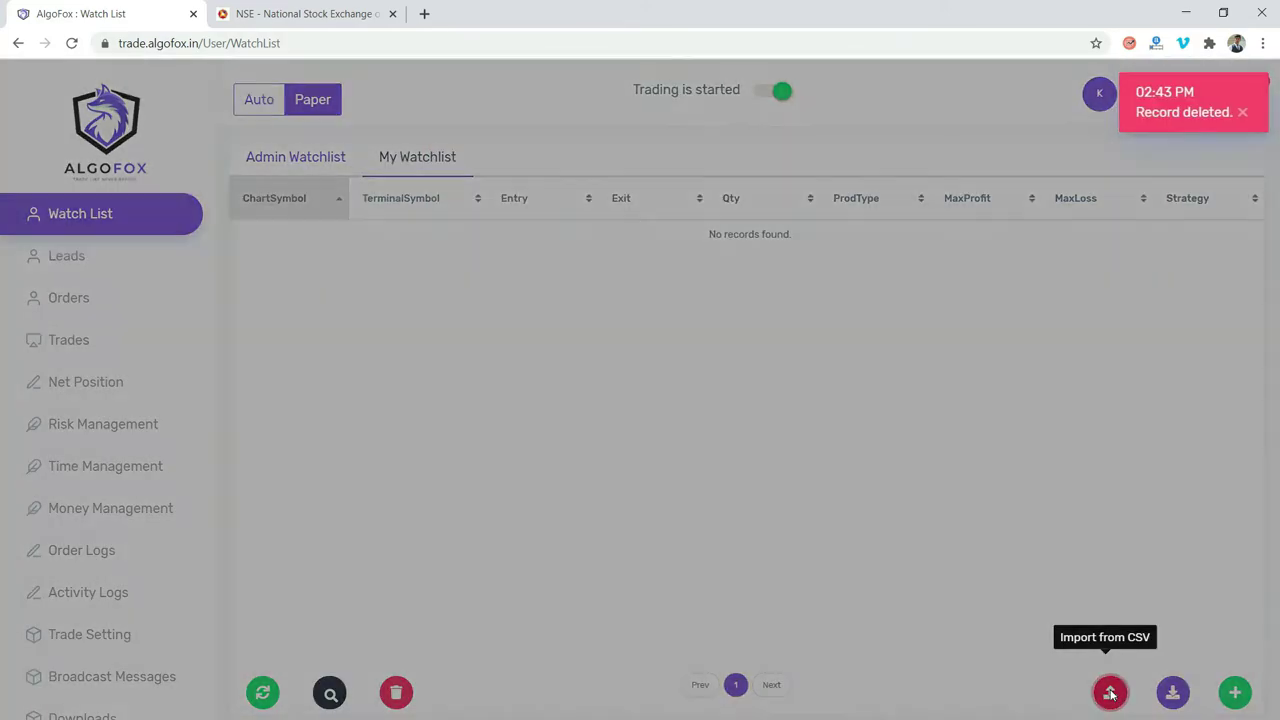
pyautogui.click(1160, 197)
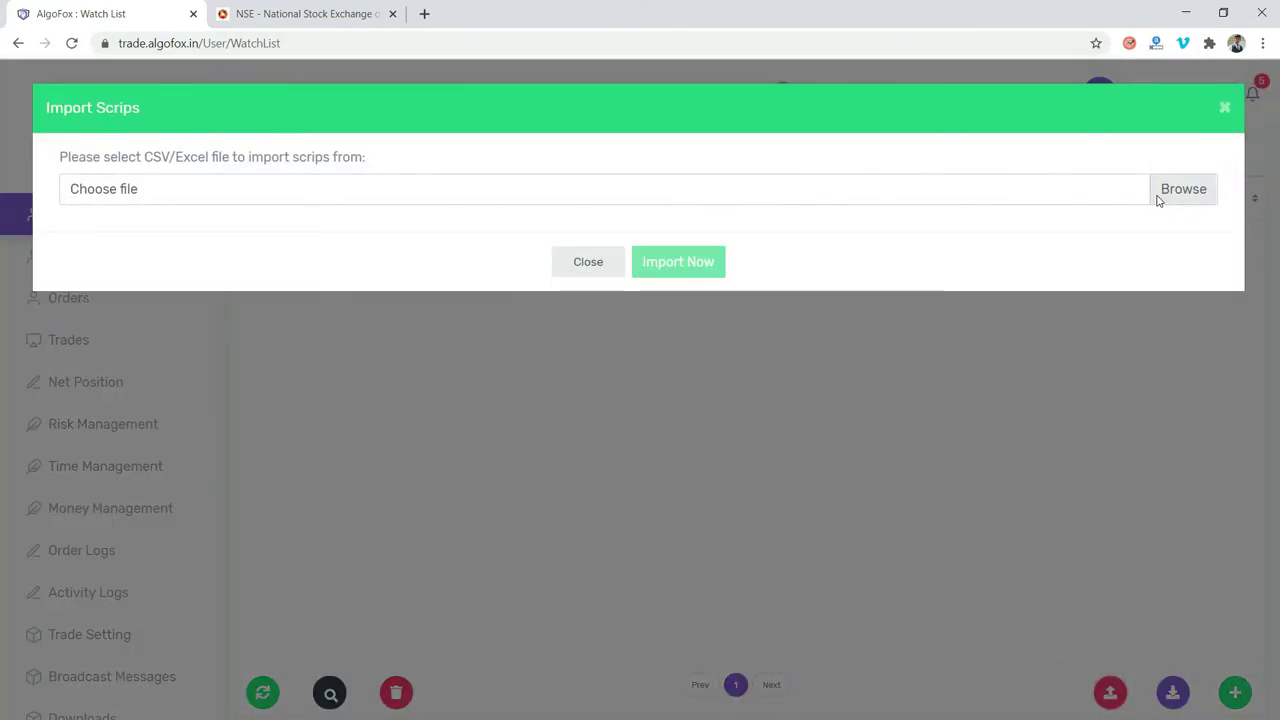
pyautogui.click(260, 278)
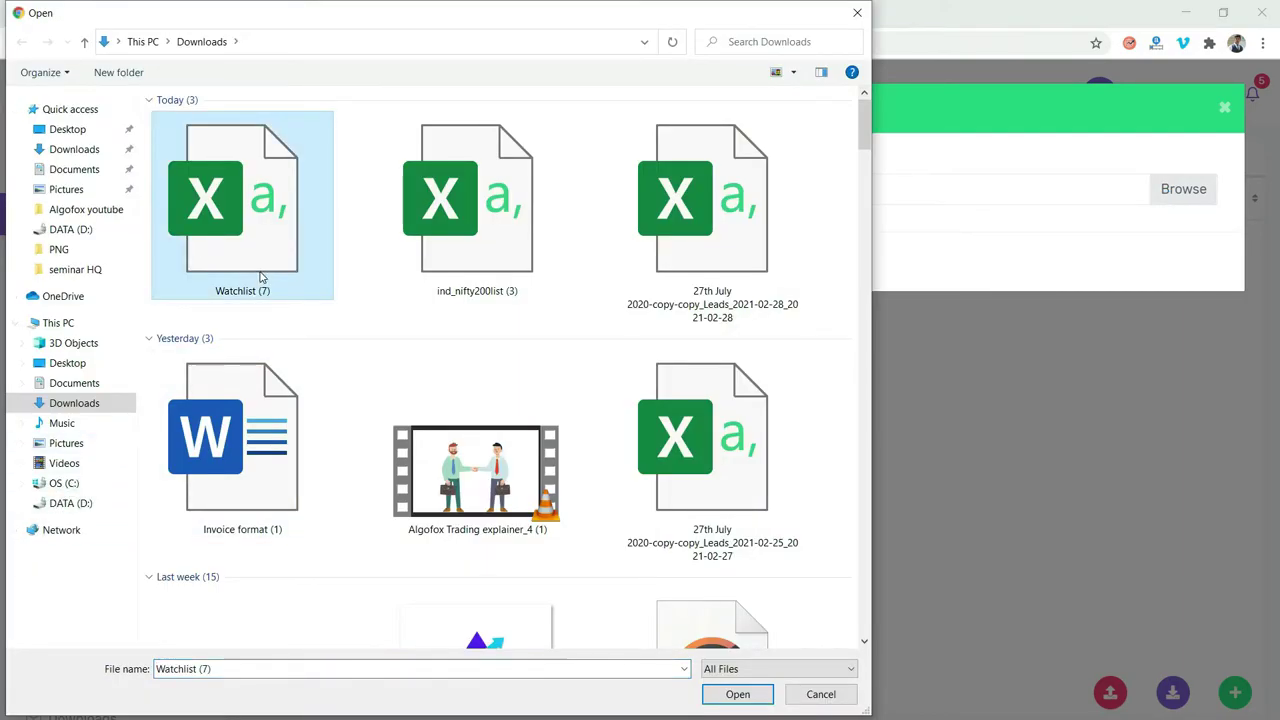
pyautogui.click(737, 700)
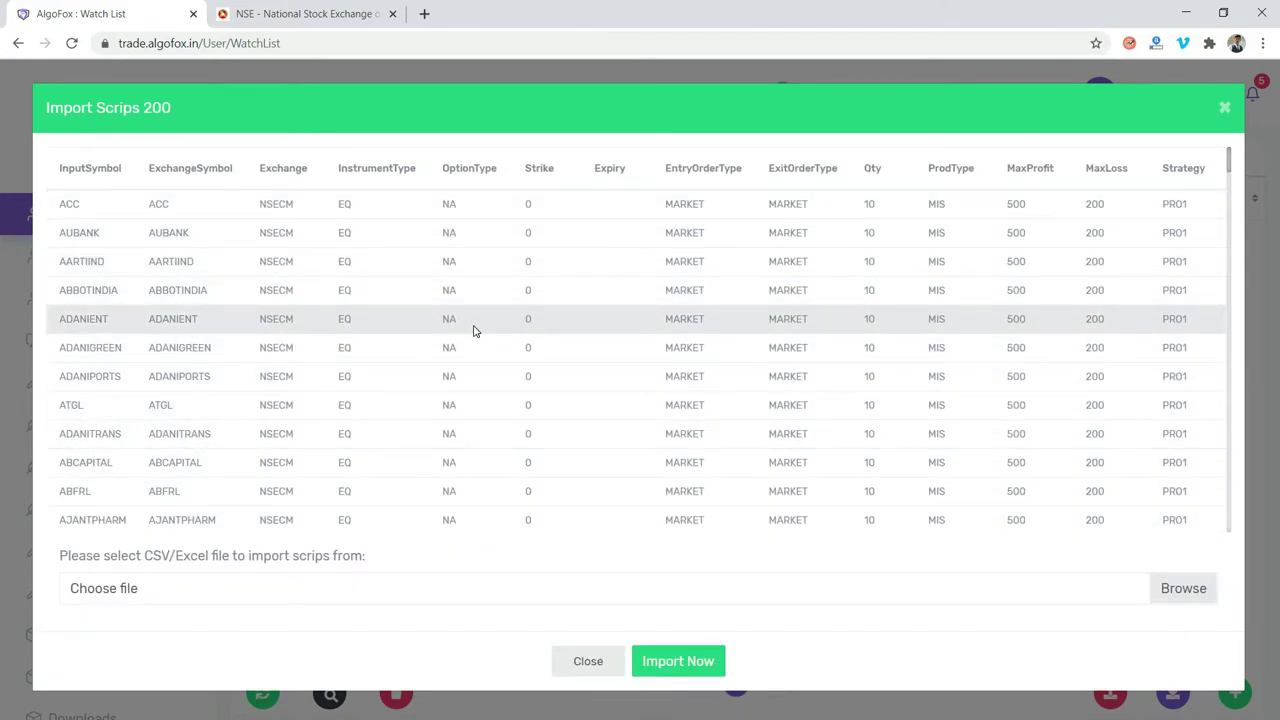
pyautogui.click(676, 663)
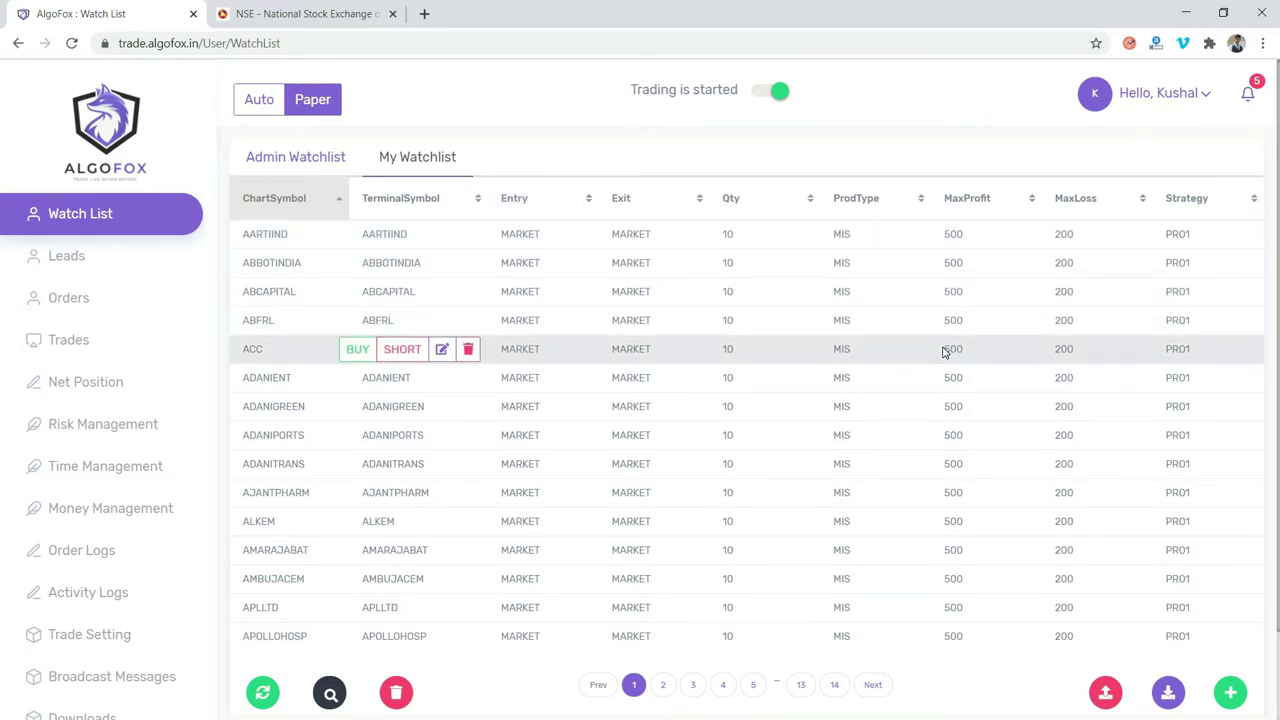
# Set the AMARAJABAT scrip's MaxProfit to 400, save the change, and check the value in My Watchlist
pyautogui.moveTo(943, 351); pyautogui.dragTo(977, 351)
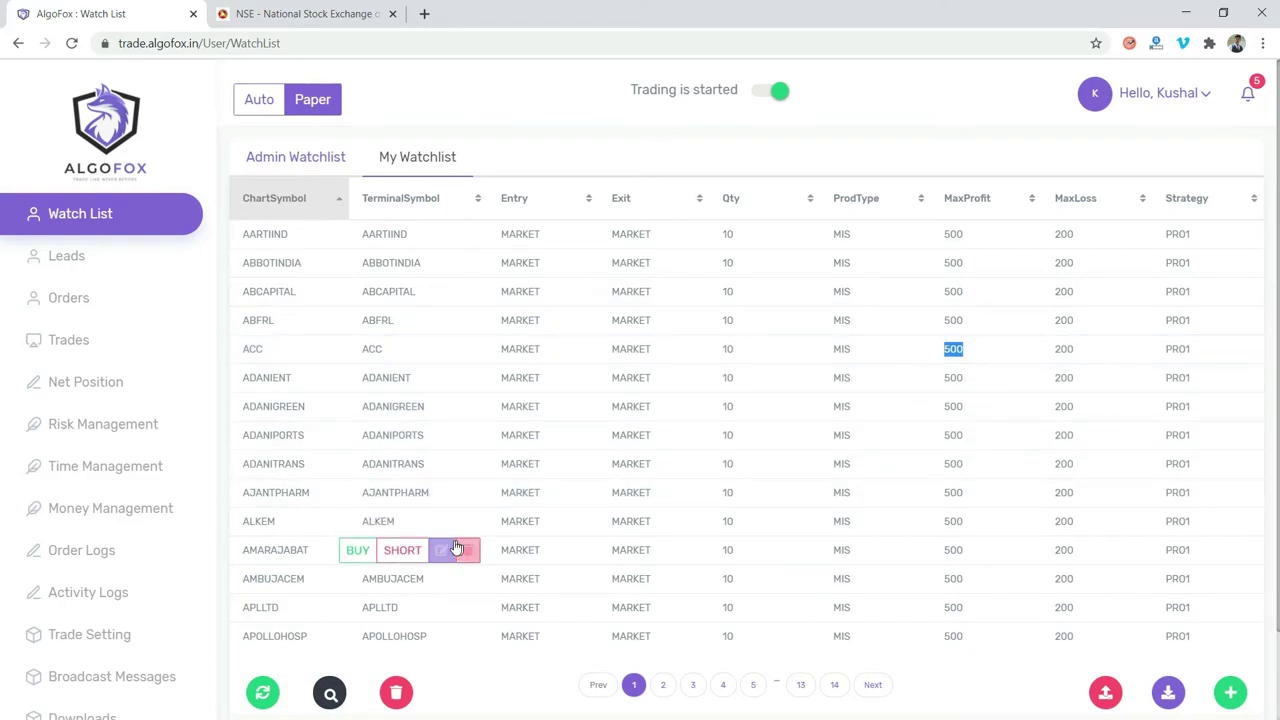
pyautogui.click(441, 550)
pyautogui.doubleClick(590, 428)
pyautogui.write('400')
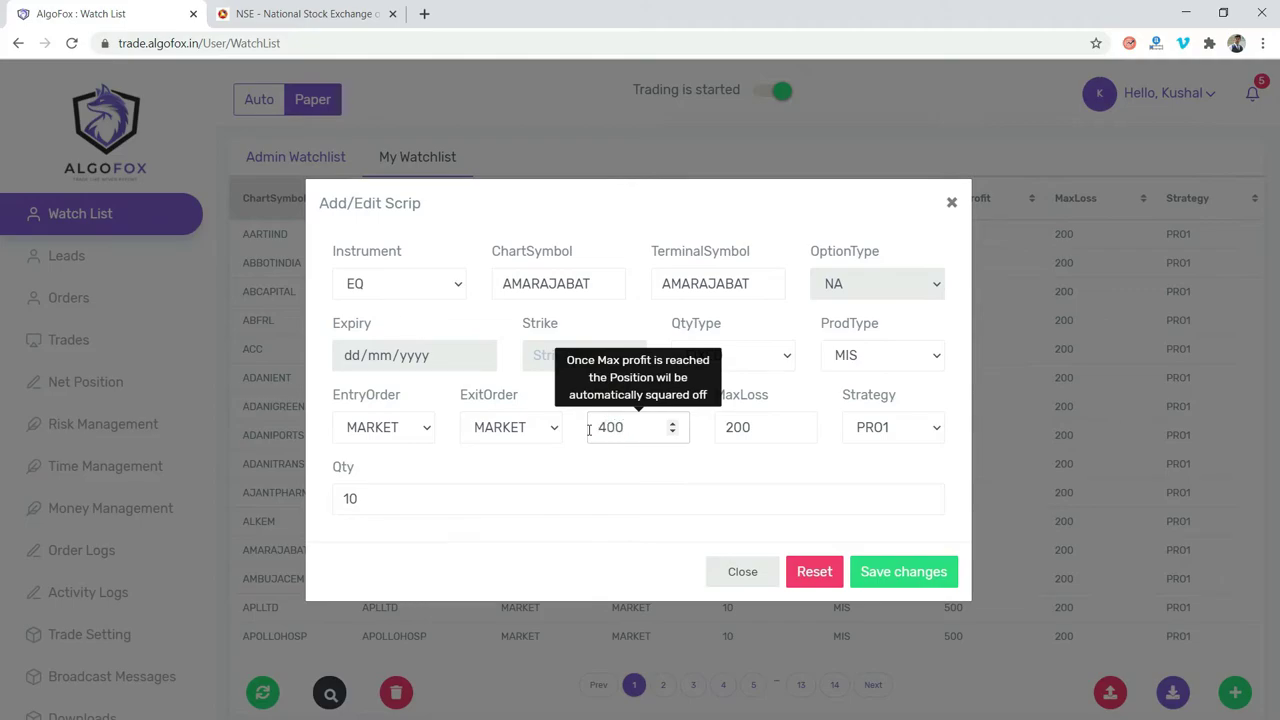
pyautogui.click(900, 582)
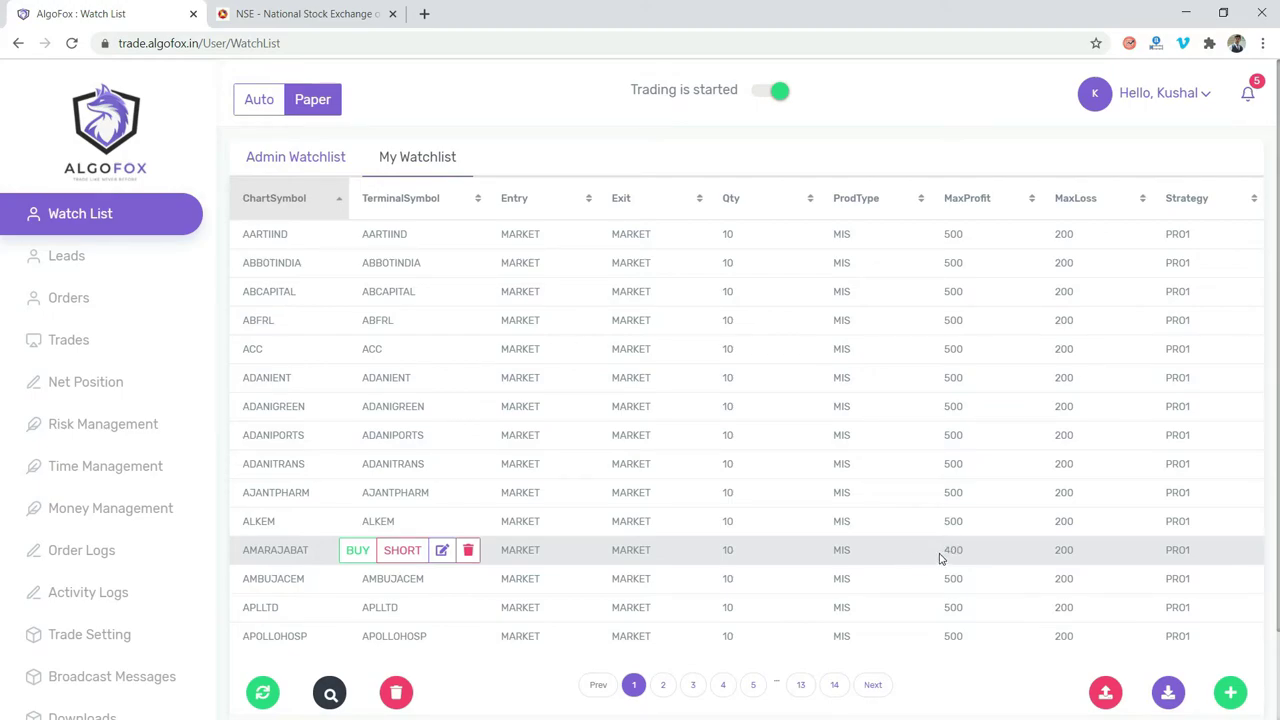
pyautogui.moveTo(940, 560); pyautogui.dragTo(970, 553)
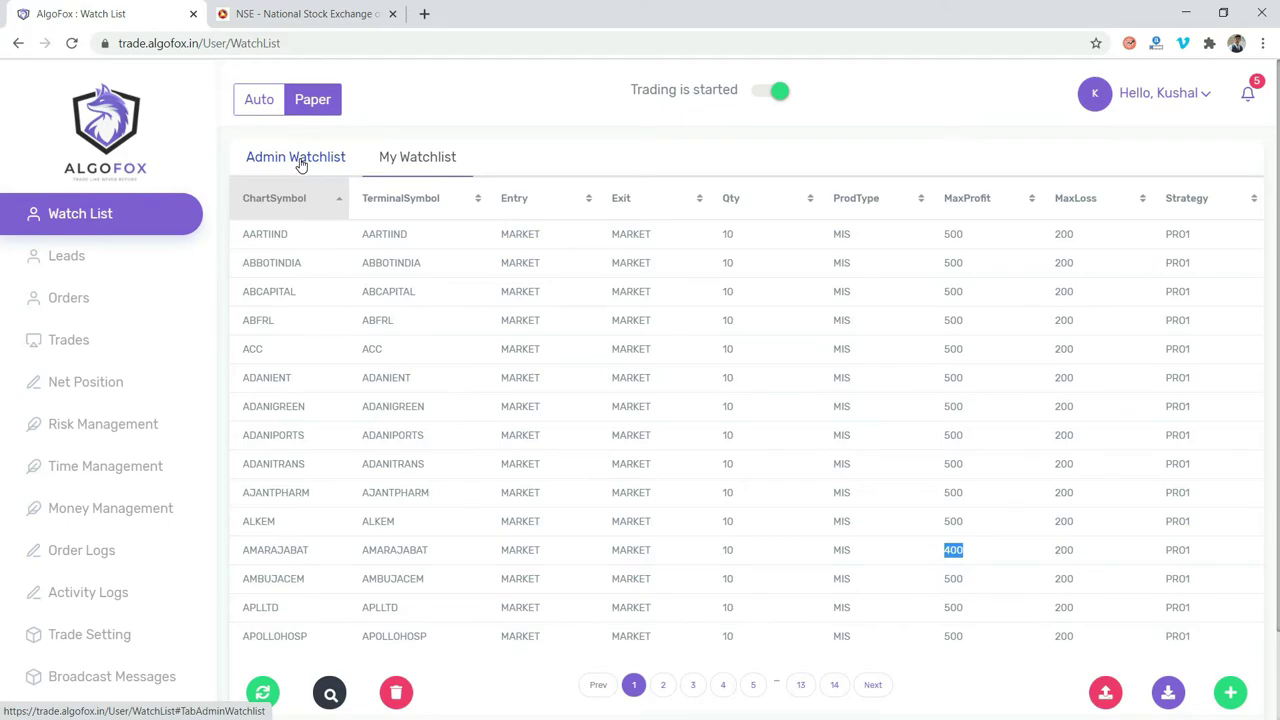
# Open the Admin Watchlist and review its scrips and their strategy
pyautogui.click(300, 165)
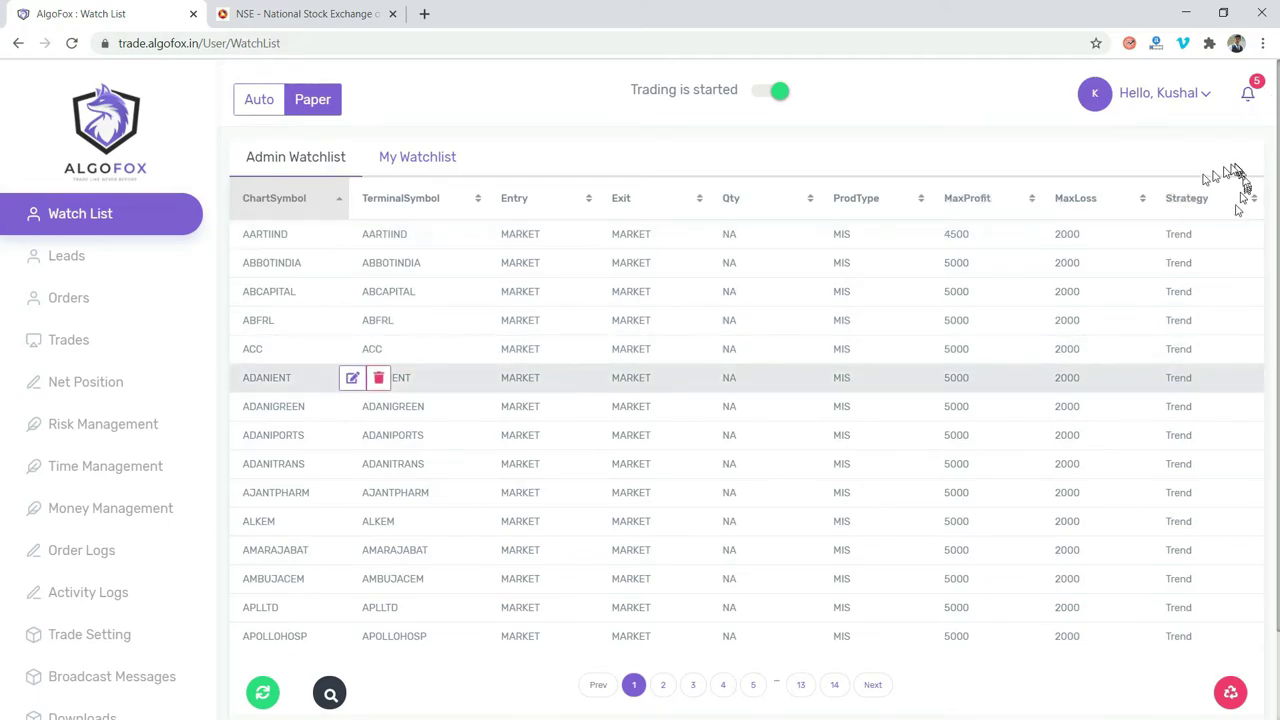
pyautogui.doubleClick(1173, 234)
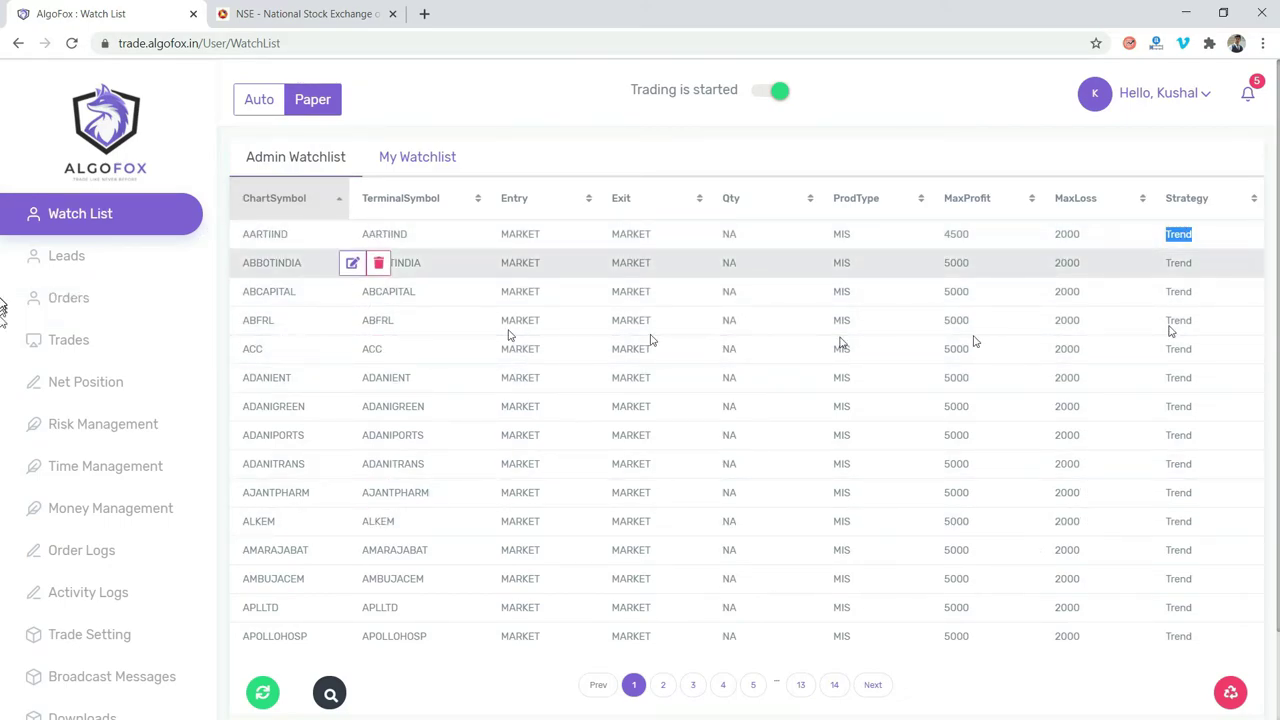
pyautogui.scroll(-1, 283, 420)
pyautogui.scroll(1, 283, 420)
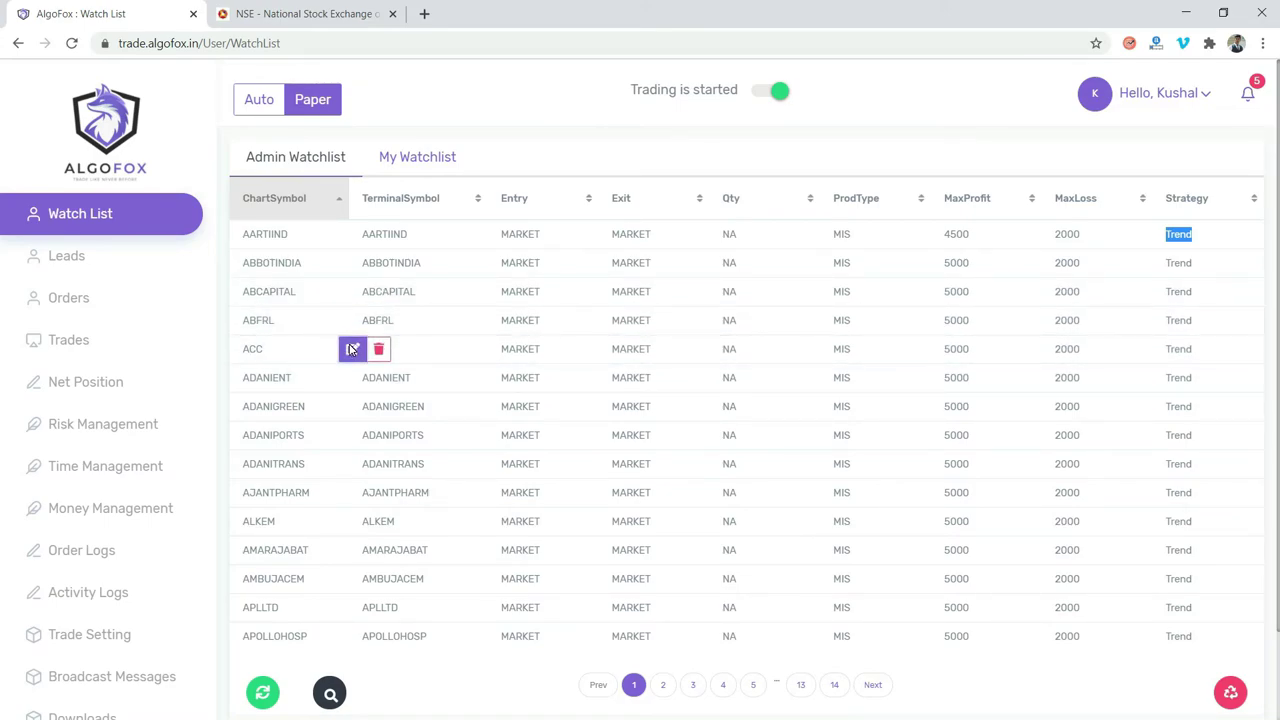
# Set the ACC scrip's MaxProfit to 2000 in the Admin Watchlist, save the change, and check the value in the list
pyautogui.click(352, 349)
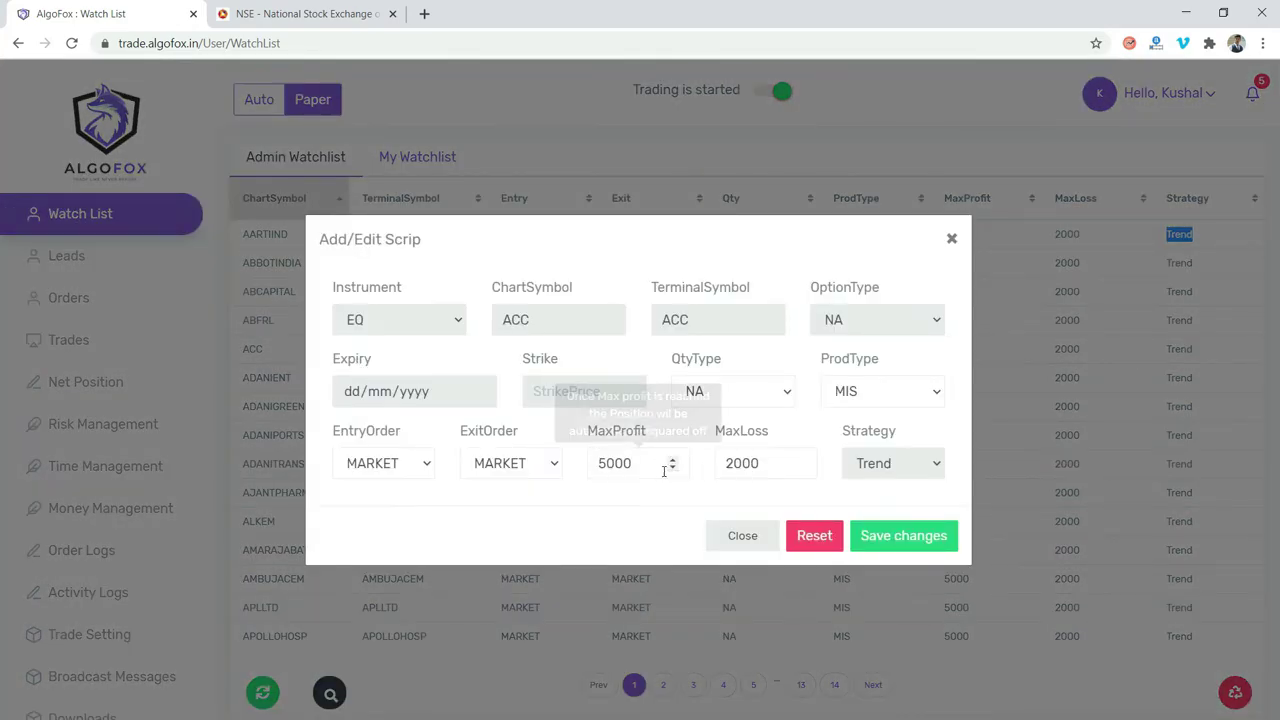
pyautogui.moveTo(632, 463); pyautogui.dragTo(594, 466)
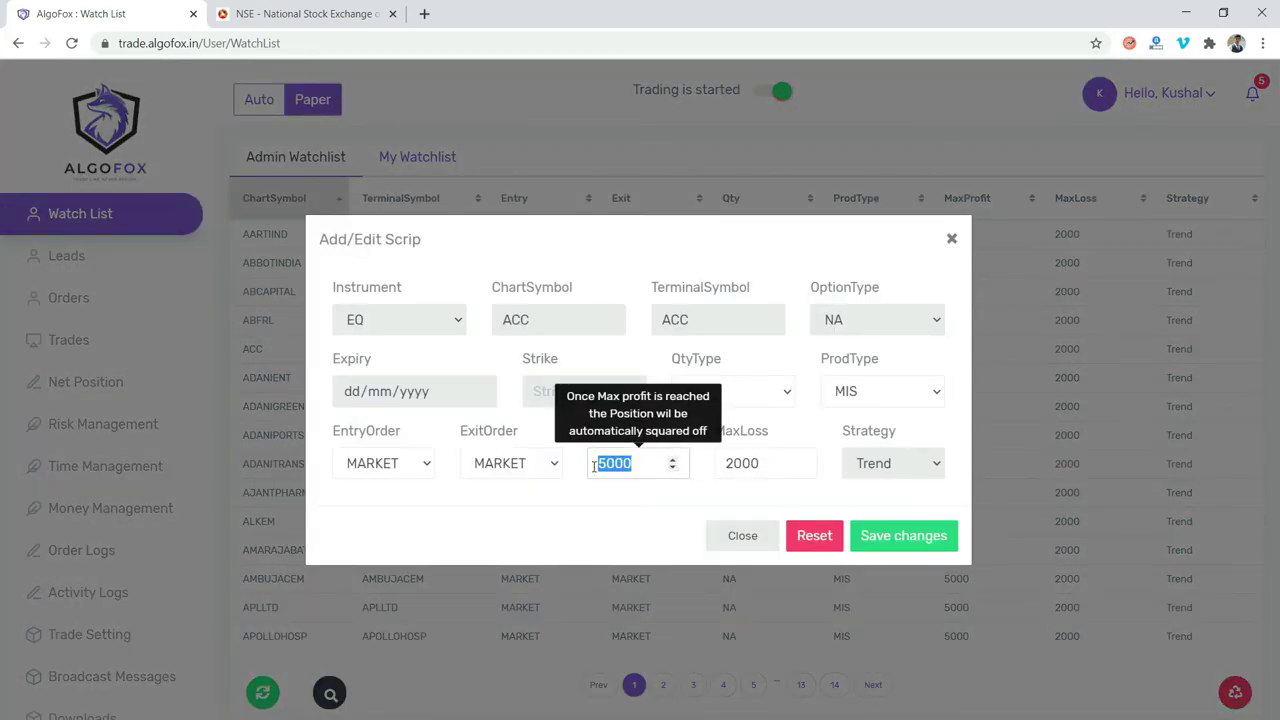
pyautogui.write('2000')
pyautogui.click(875, 540)
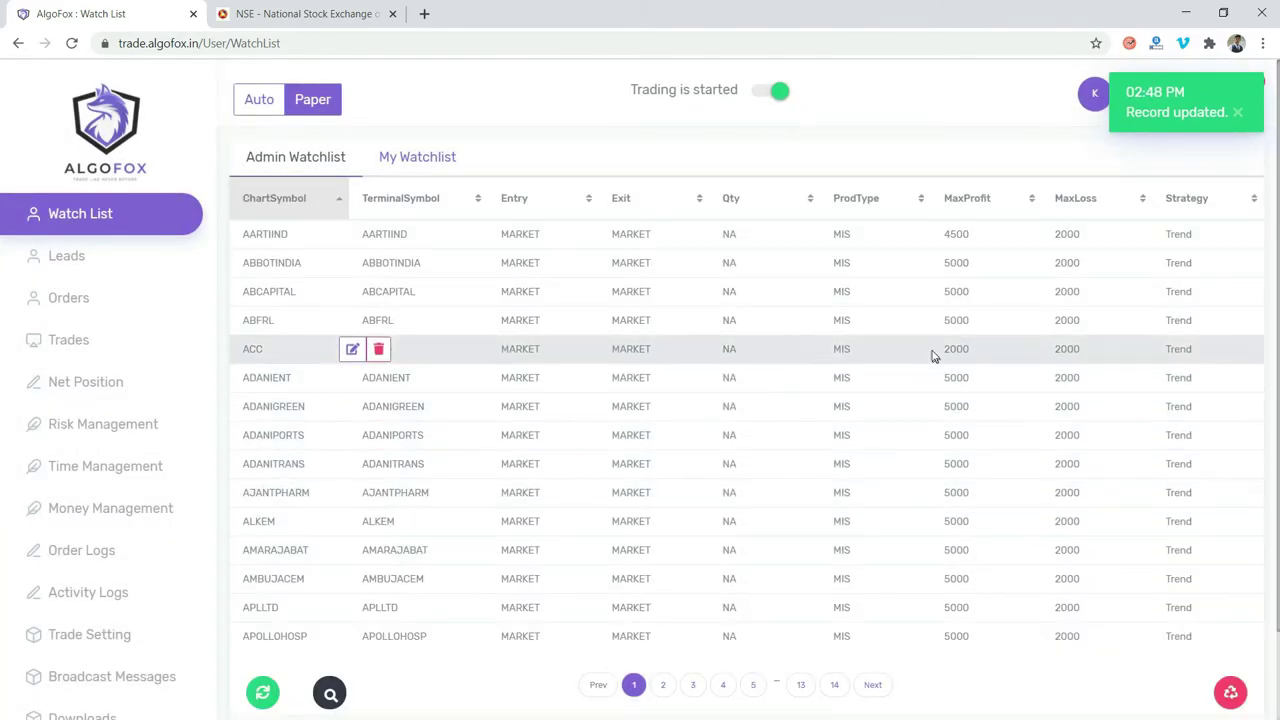
pyautogui.moveTo(940, 349); pyautogui.dragTo(980, 349)
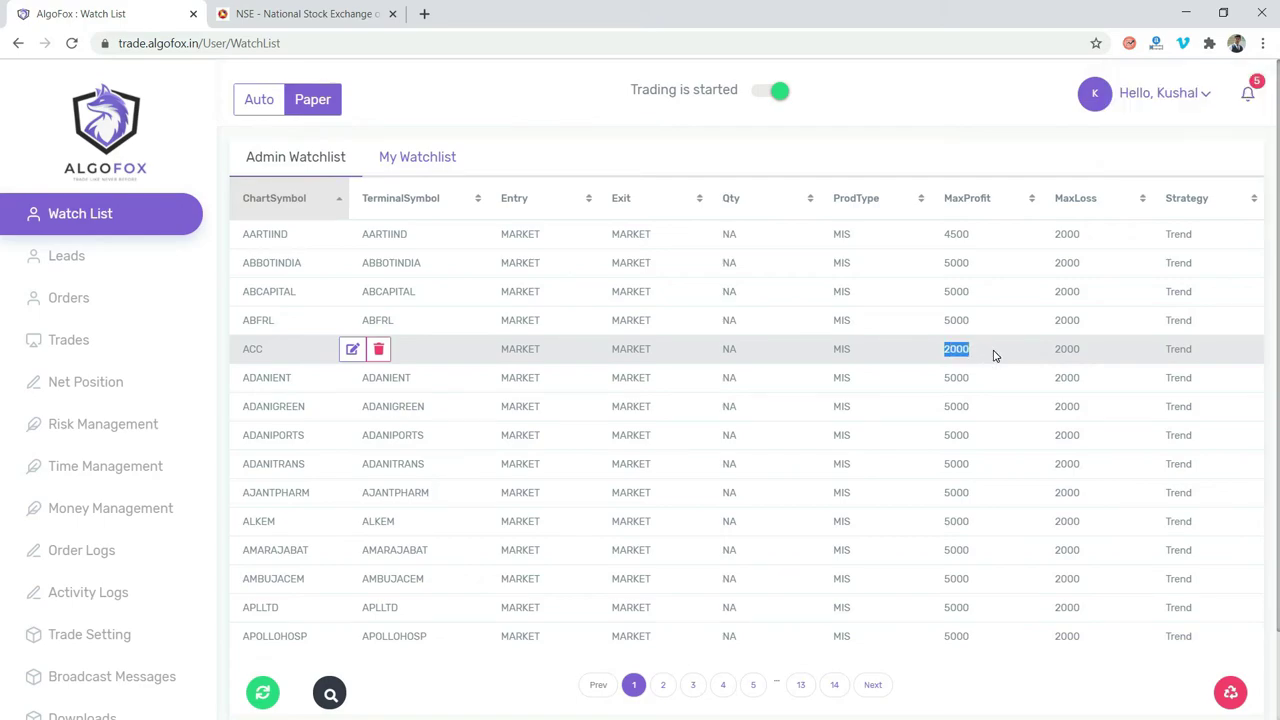
pyautogui.click(995, 355)
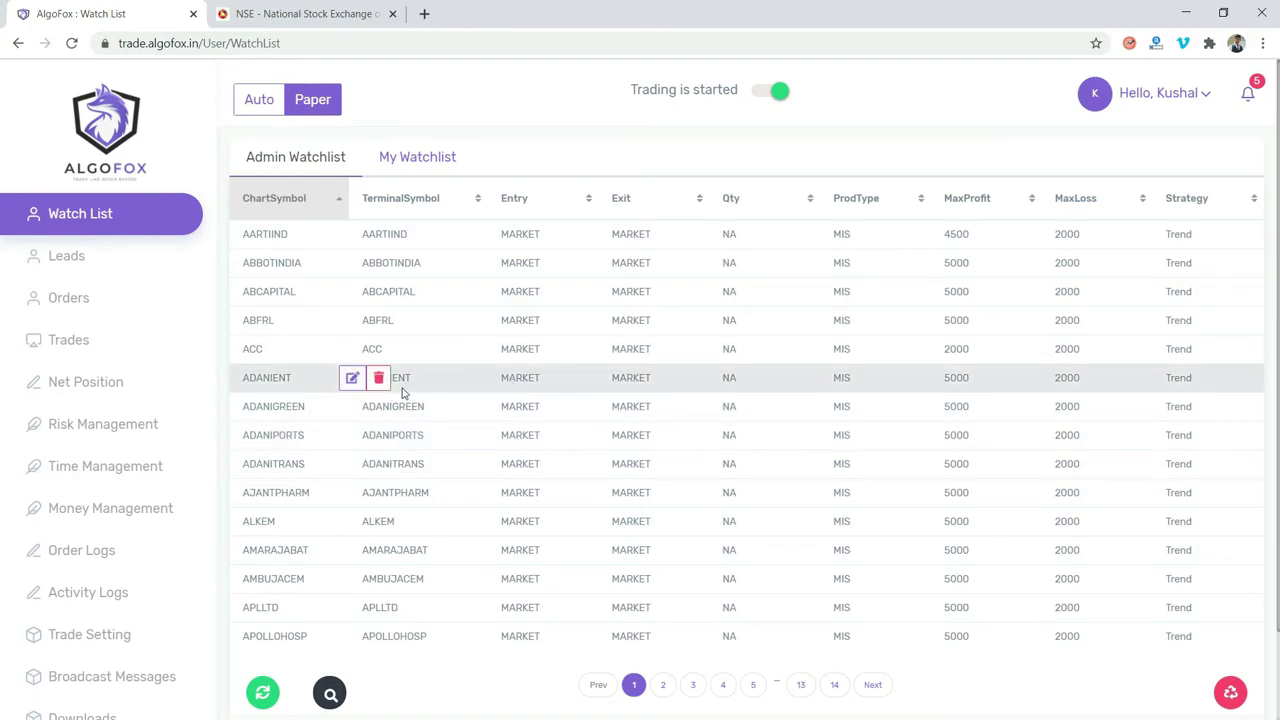
# Set the ADANIENT scrip's EntryOrder to LIMIT in the Admin Watchlist and save the change
pyautogui.click(347, 380)
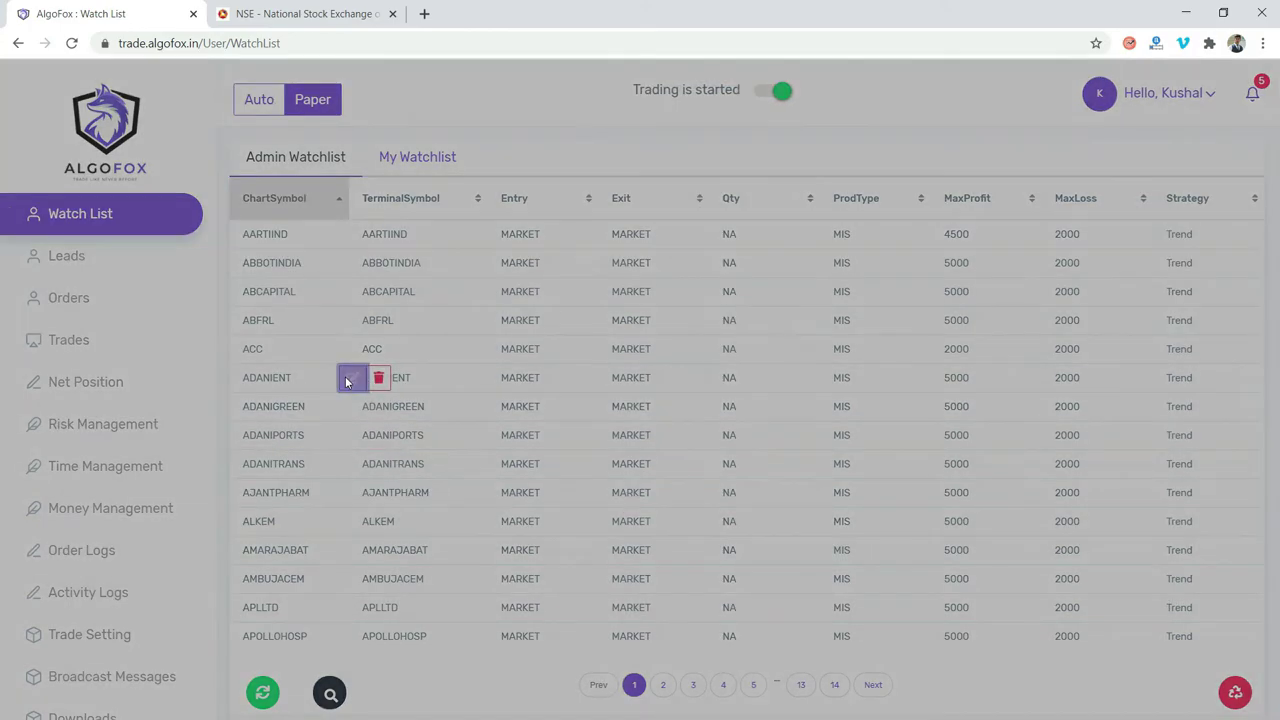
pyautogui.click(397, 465)
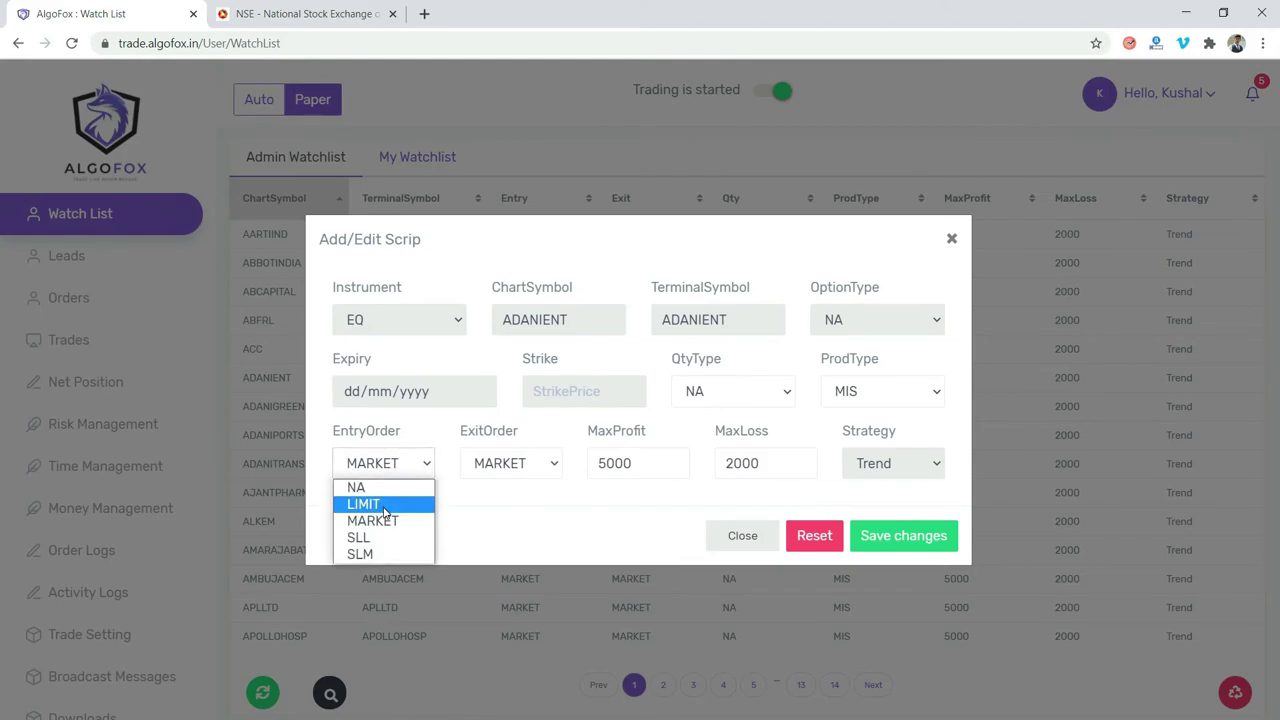
pyautogui.click(383, 506)
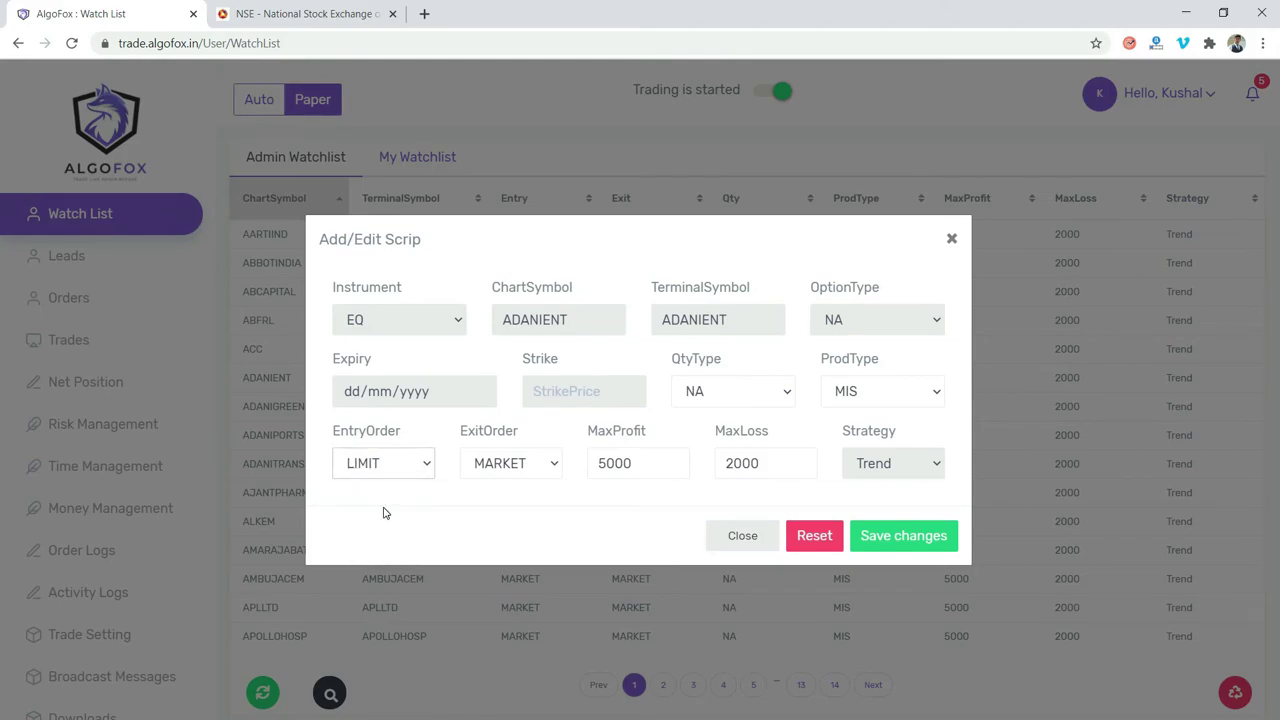
pyautogui.click(871, 540)
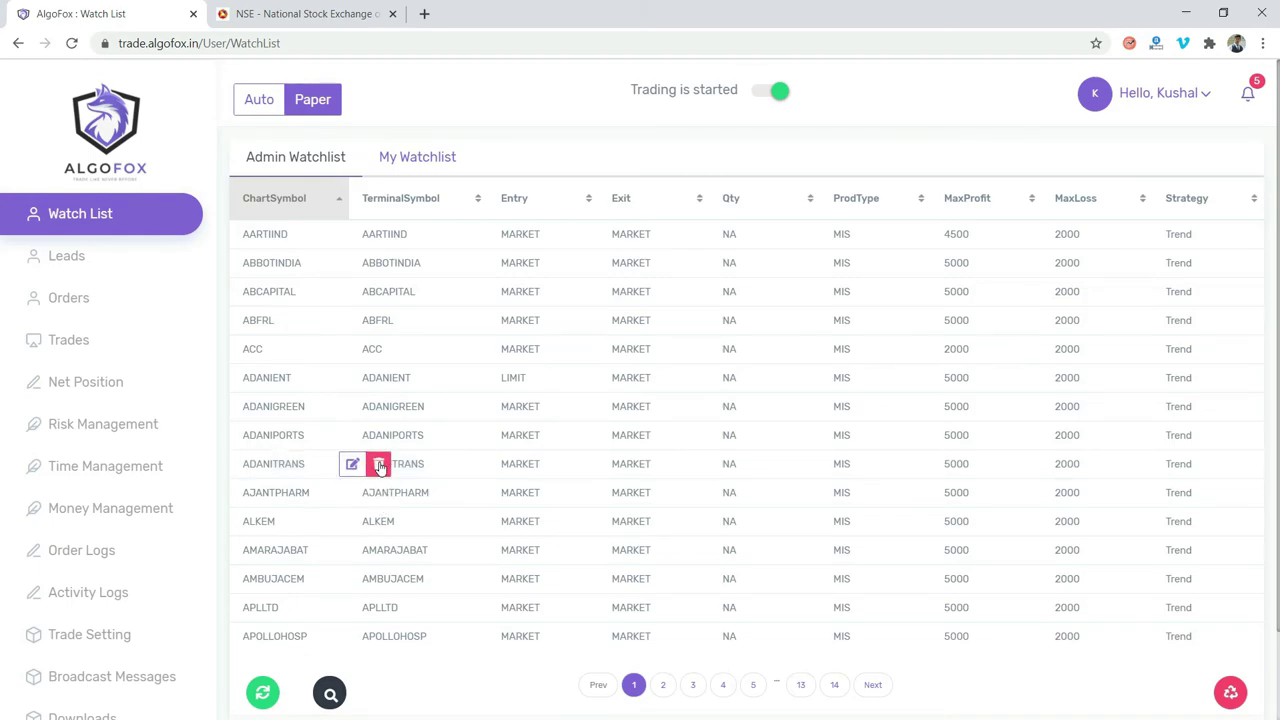
# Delete the ADANITRANS scrip from the Admin Watchlist and restore the original Admin Watchlist
pyautogui.click(380, 466)
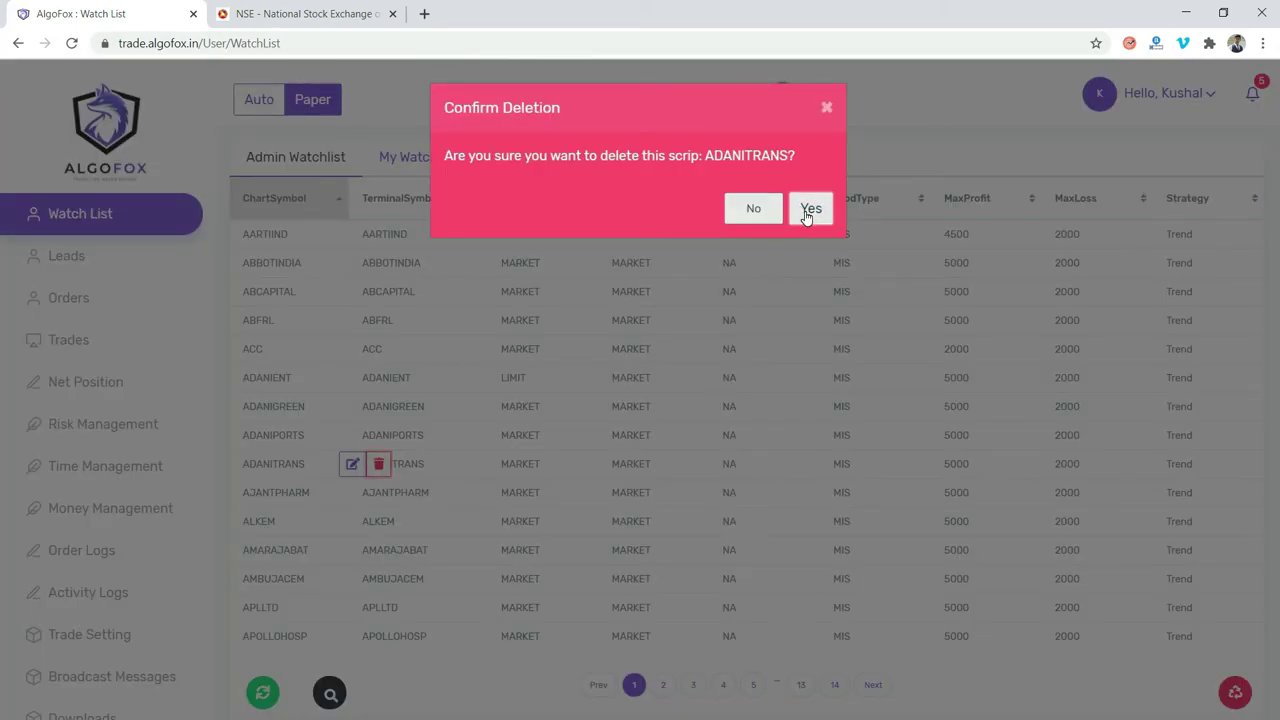
pyautogui.click(807, 216)
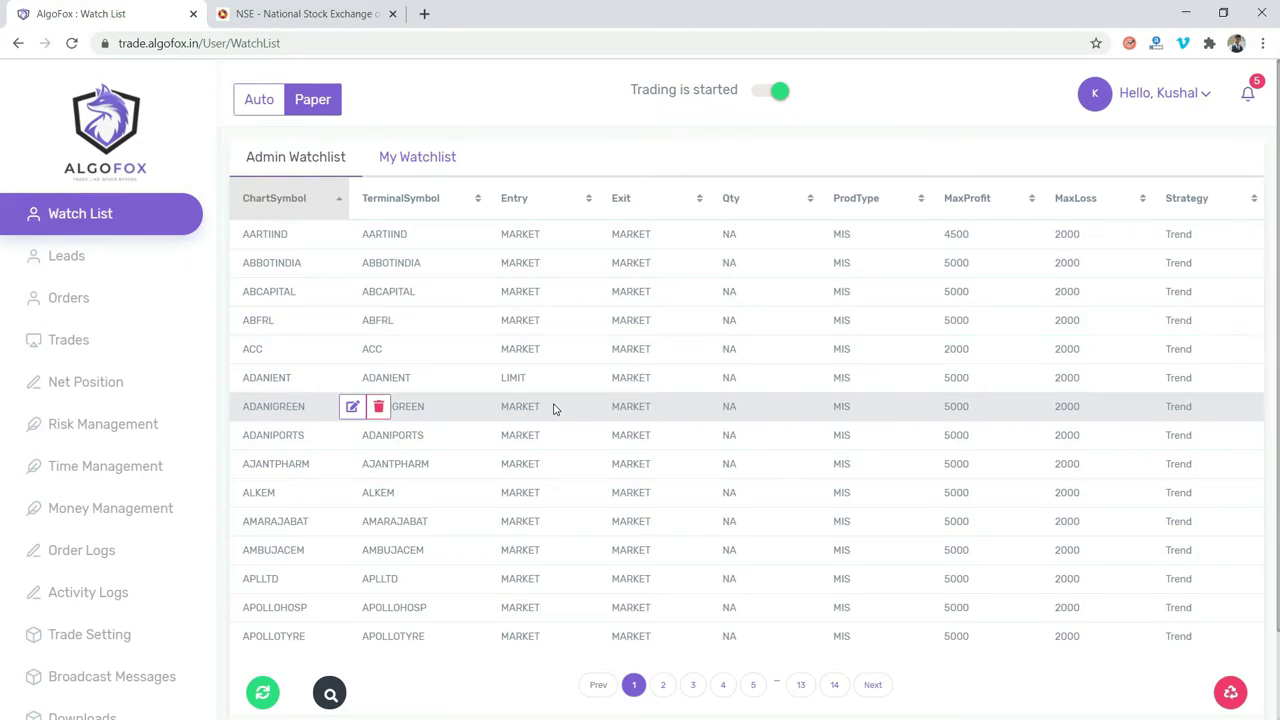
pyautogui.click(1230, 693)
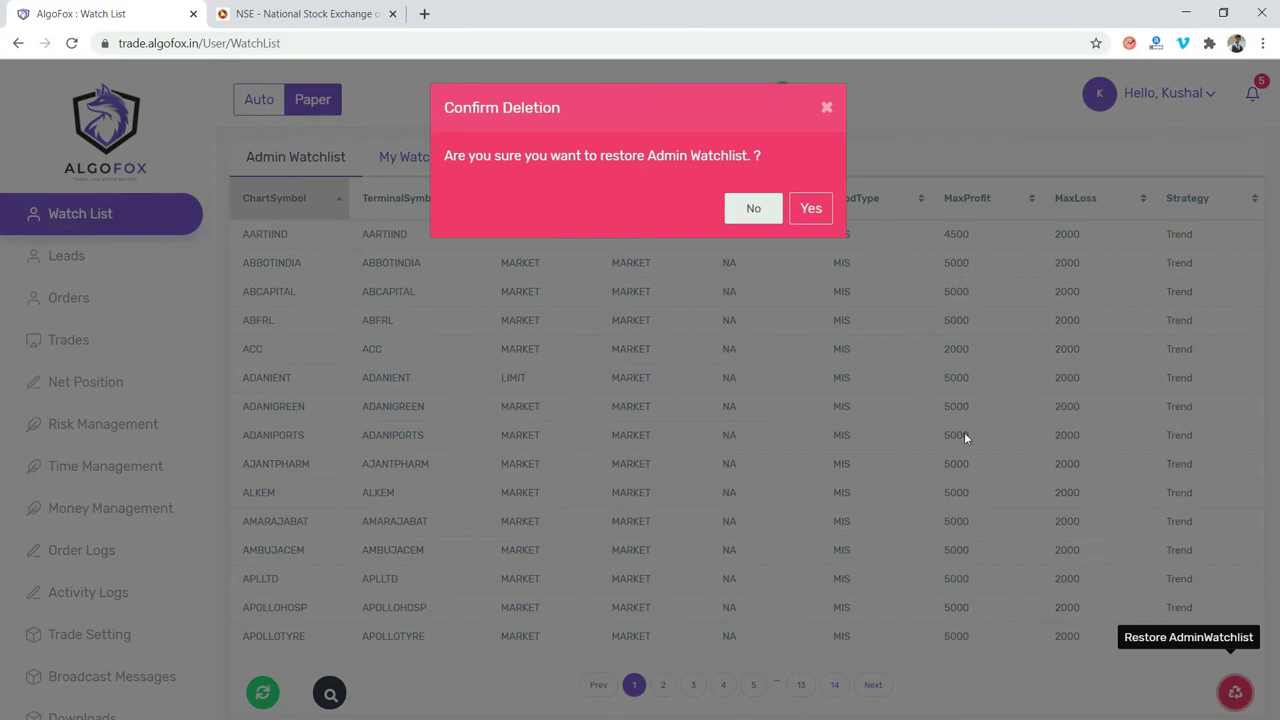
pyautogui.click(810, 207)
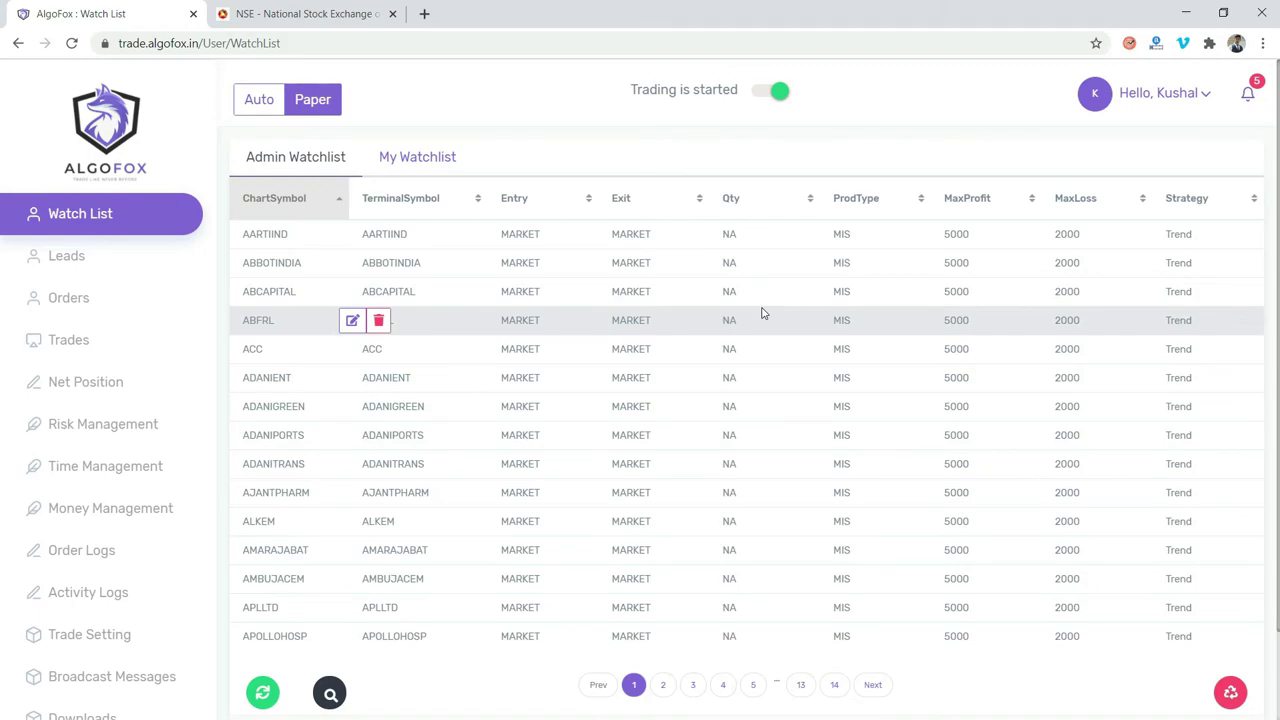
pyautogui.click(1186, 17)
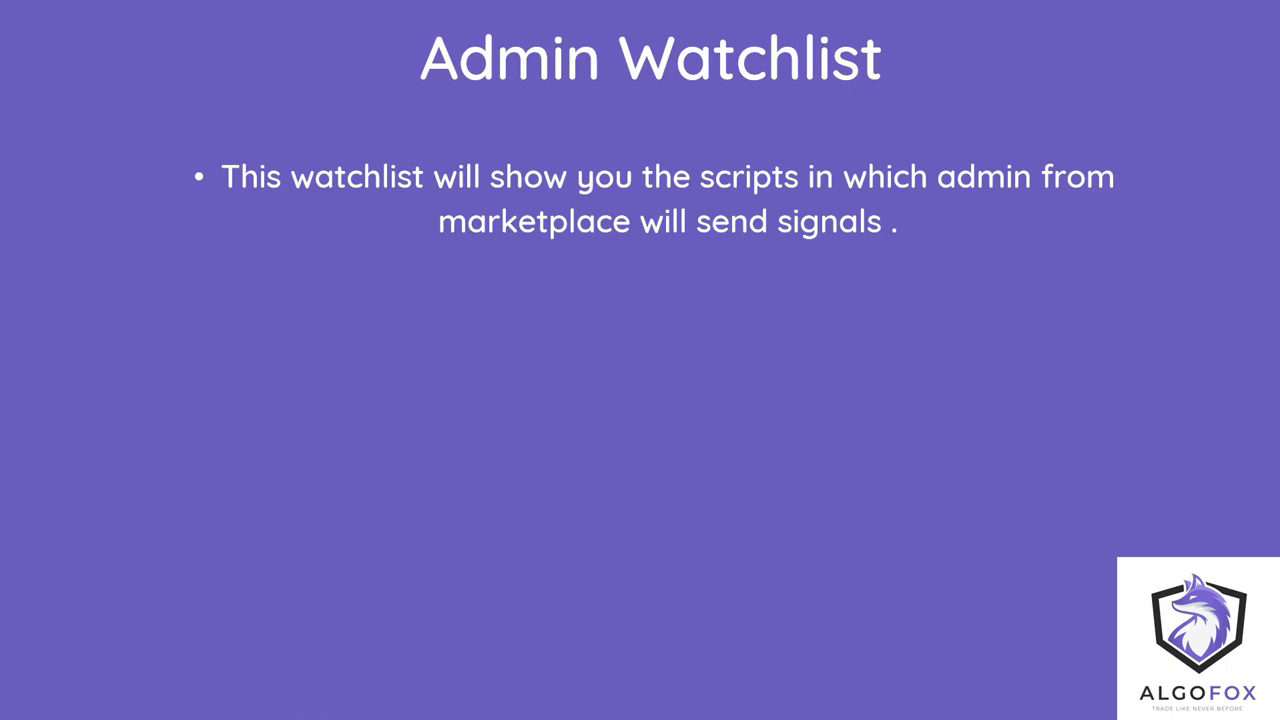
pyautogui.press('Right')
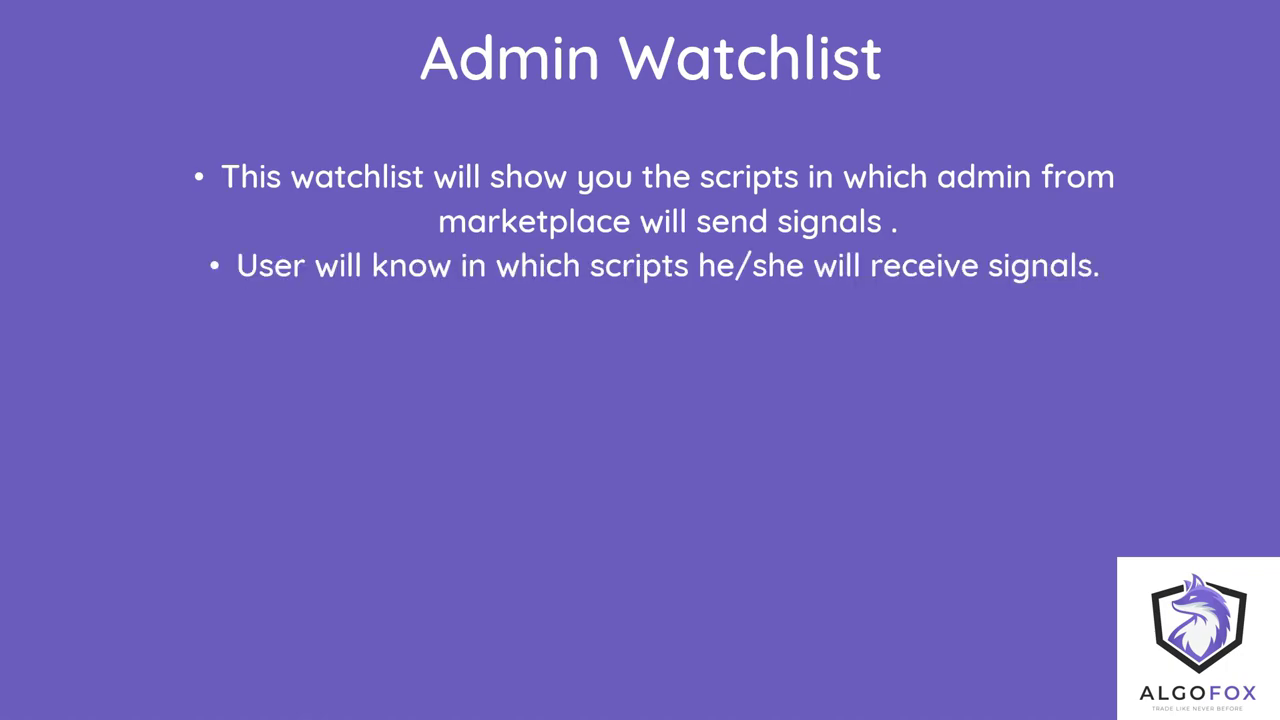
pyautogui.press('Right')
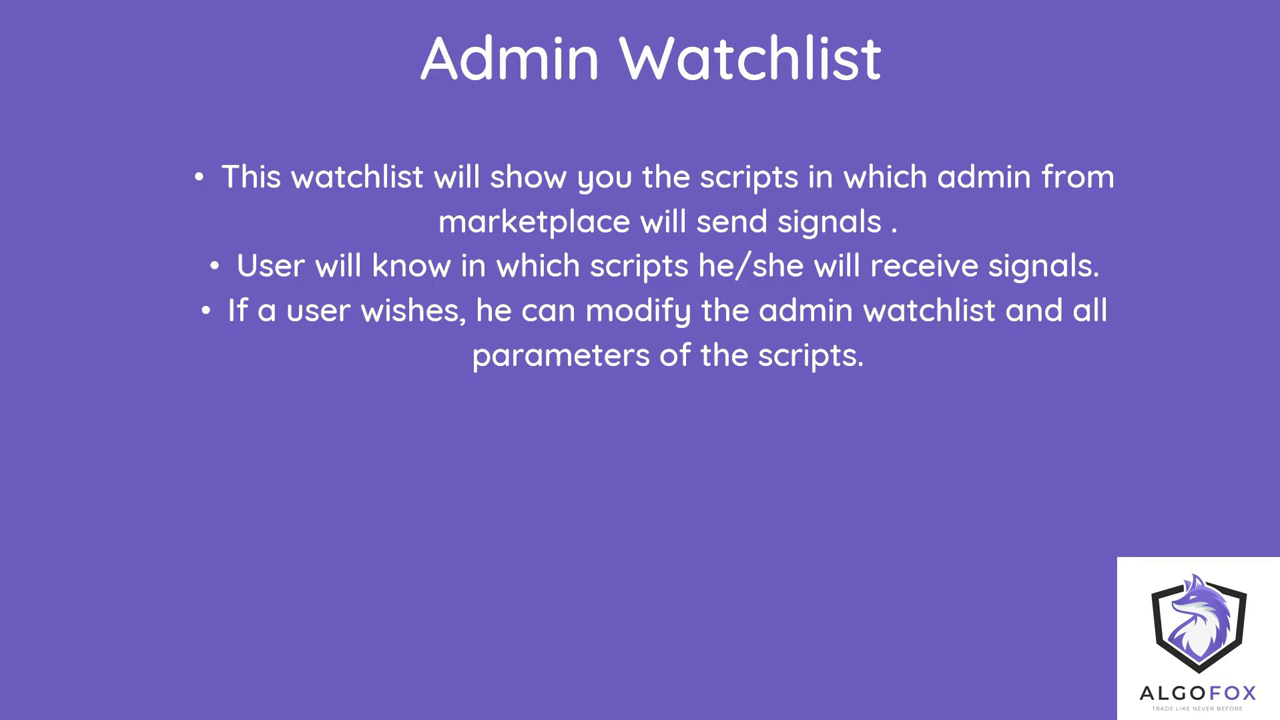
pyautogui.press('Right')
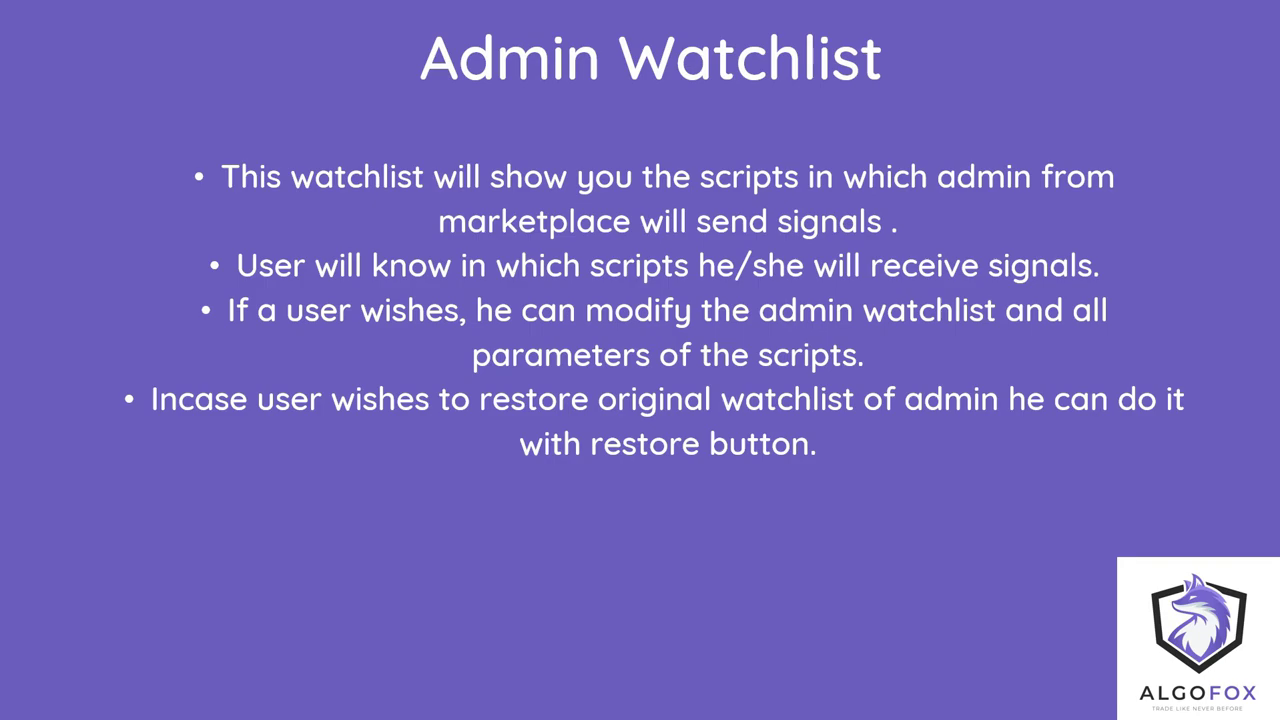
pyautogui.press('Right')
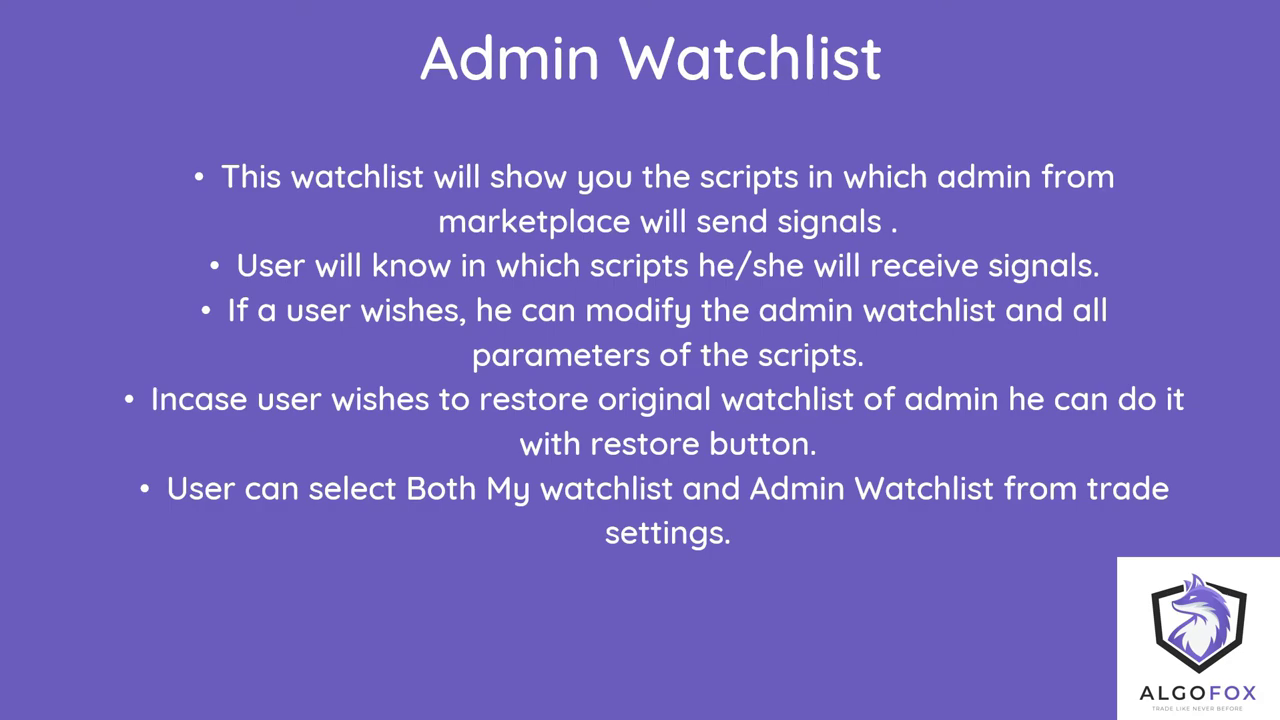
# Switch back to AlgoFox, disable the Admin Watchlist in the Signals & Watchlist trade settings, save, and return to the watch list
pyautogui.hotkey('alt', 'Tab')
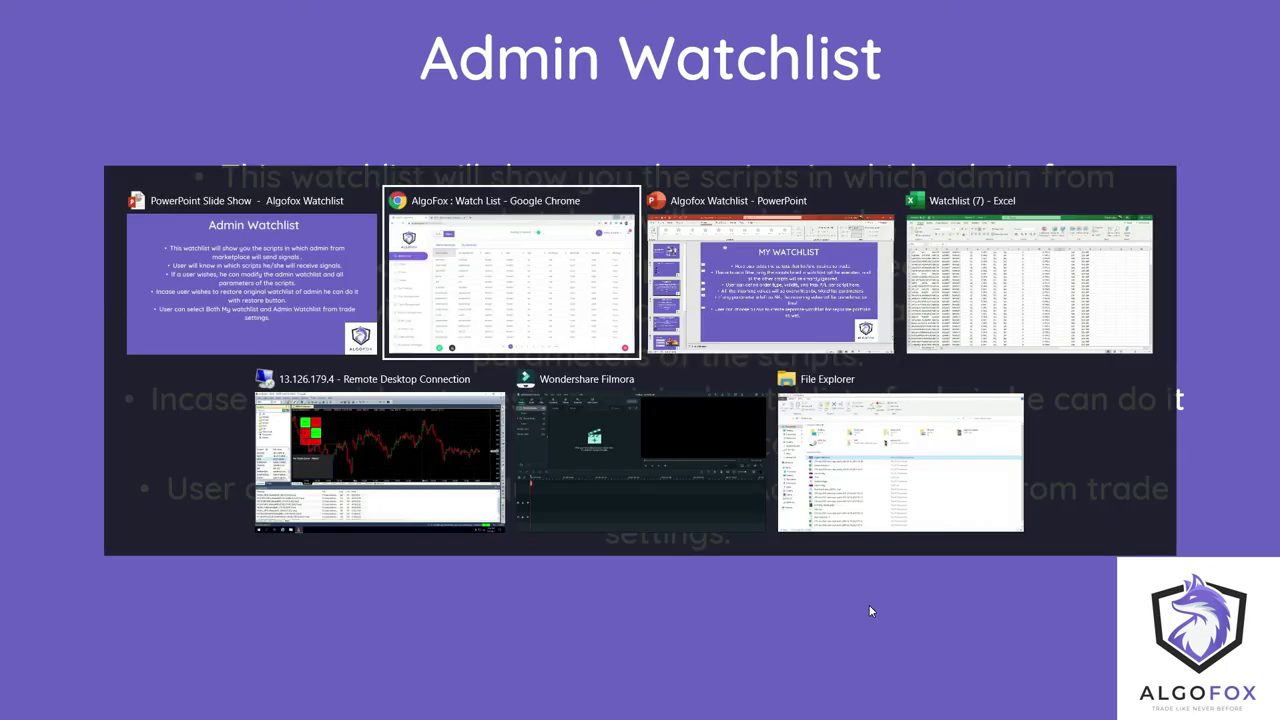
pyautogui.click(84, 640)
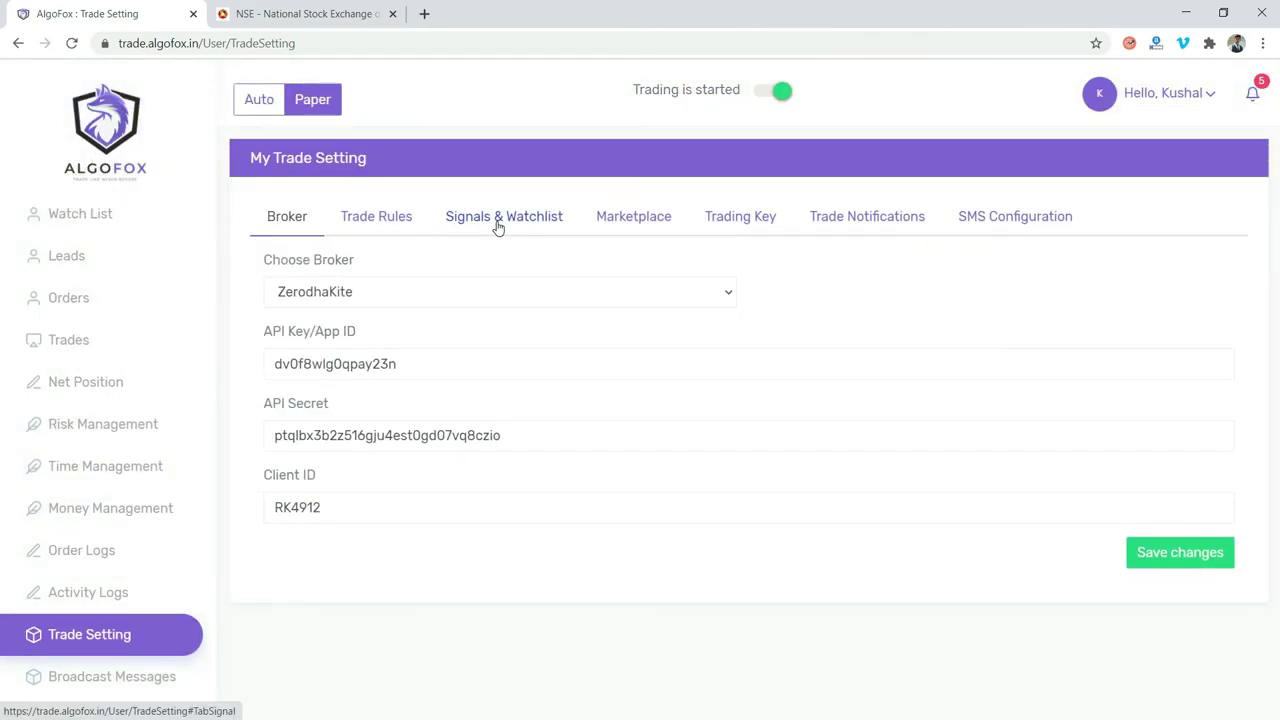
pyautogui.click(498, 222)
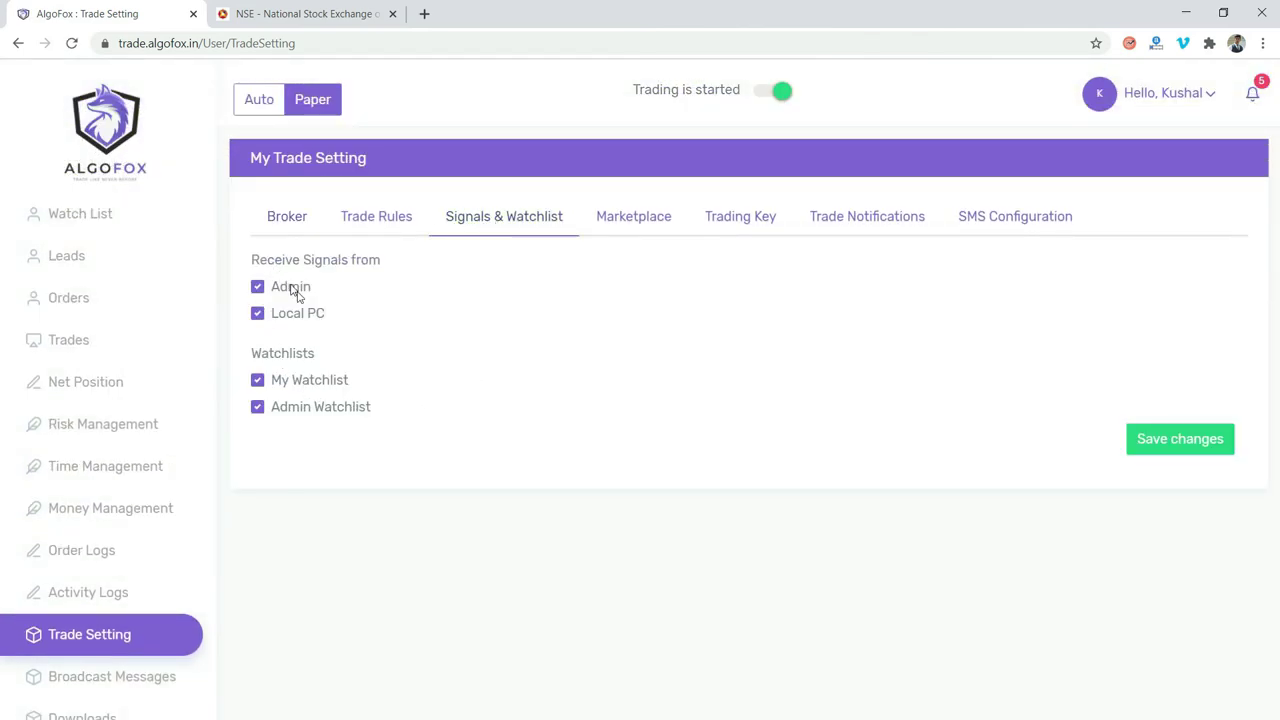
pyautogui.click(260, 414)
pyautogui.click(1156, 443)
pyautogui.click(106, 236)
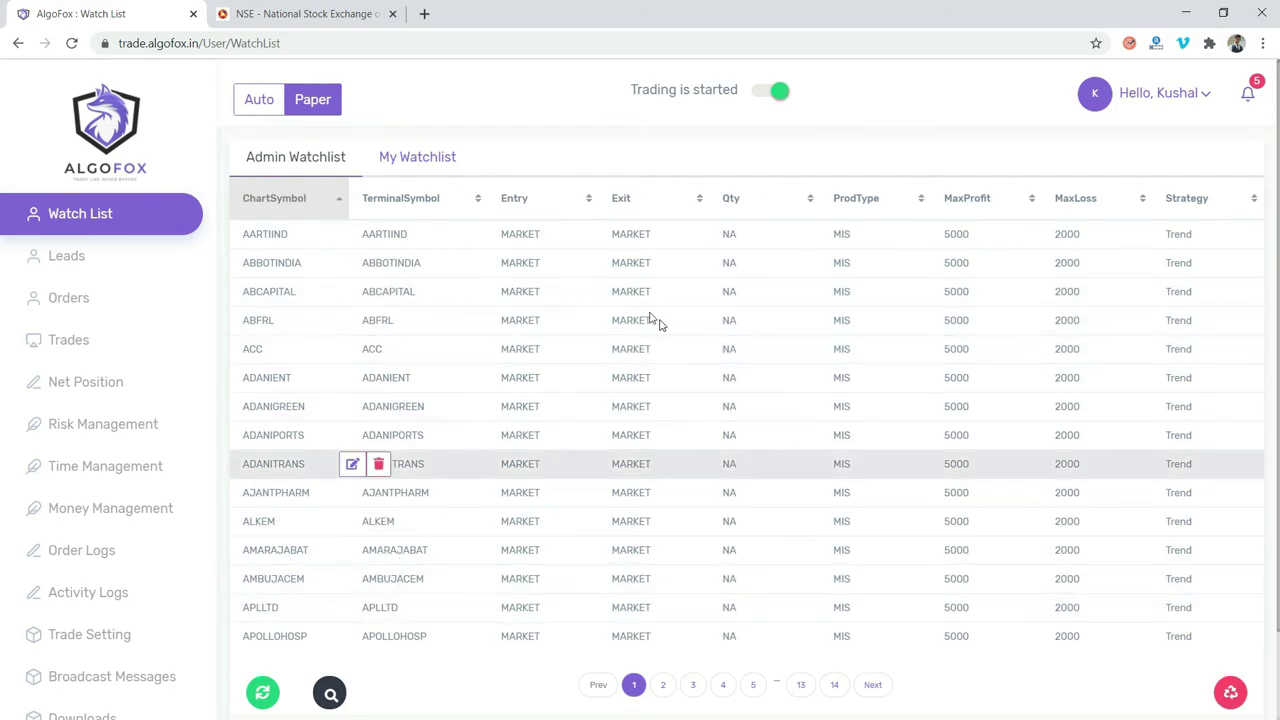
# Enable the Admin Watchlist alongside My Watchlist in the Signals & Watchlist trade settings and save the change
pyautogui.click(116, 638)
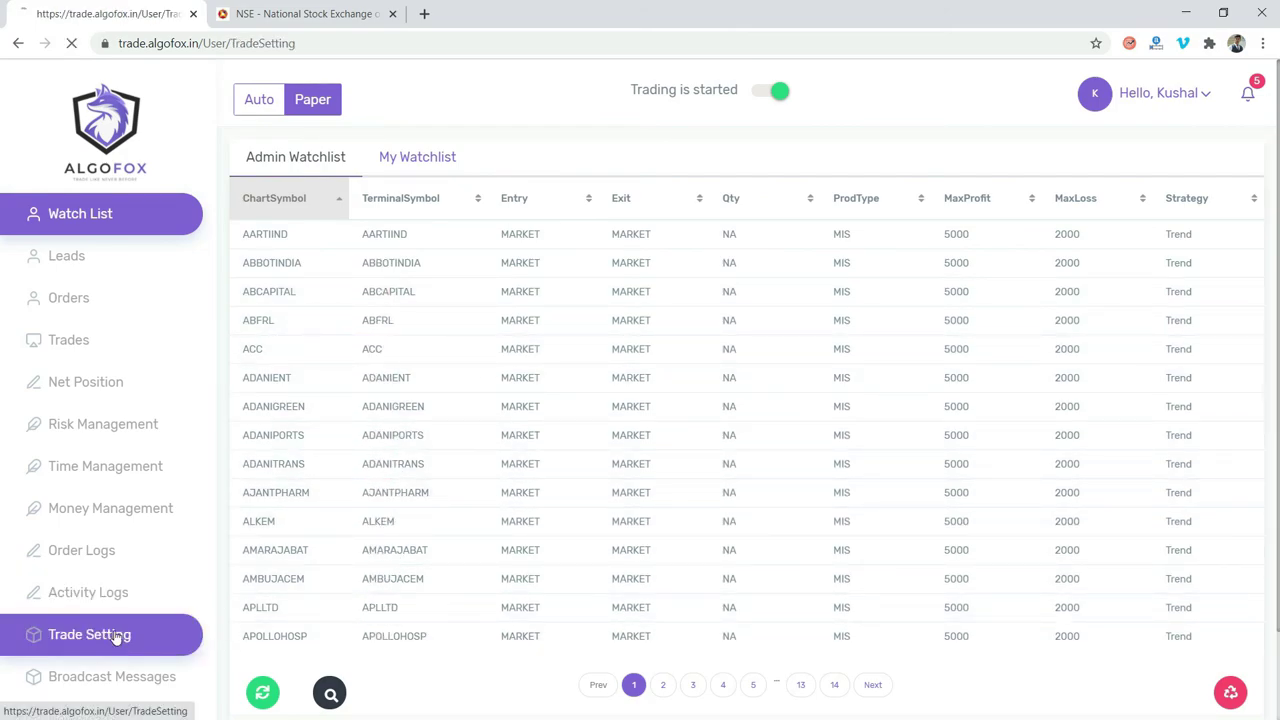
pyautogui.click(529, 222)
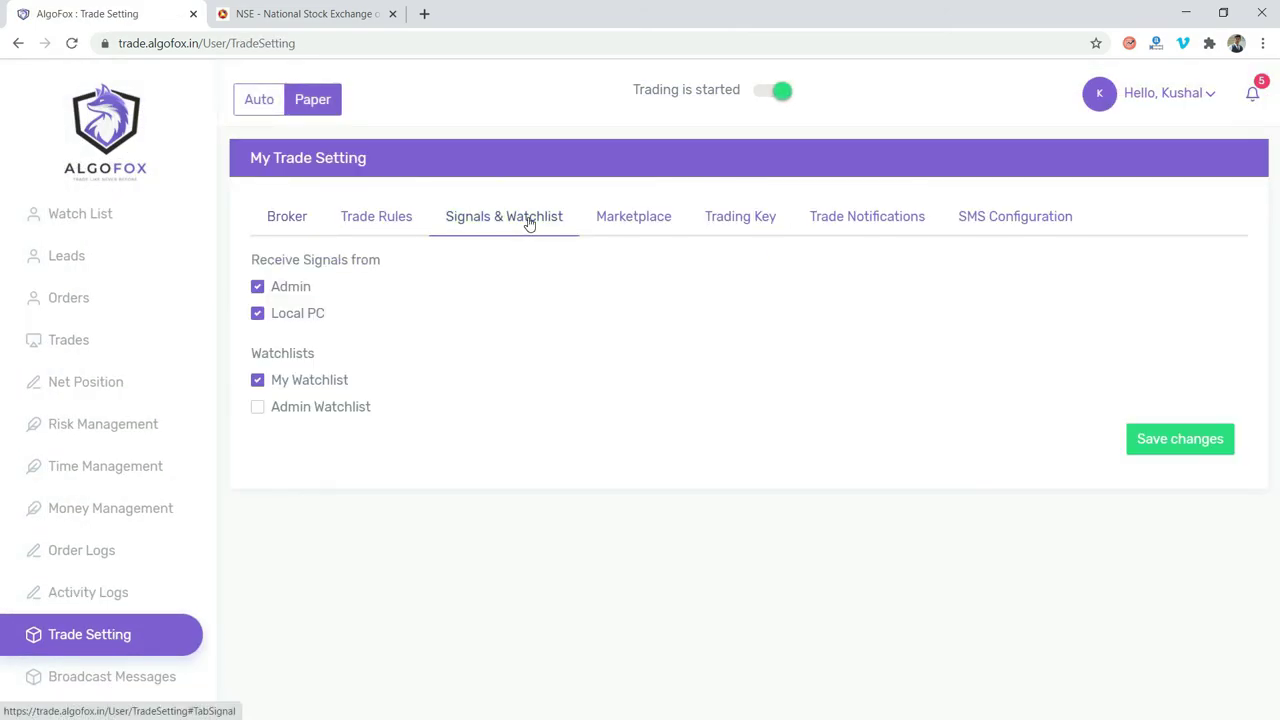
pyautogui.click(257, 406)
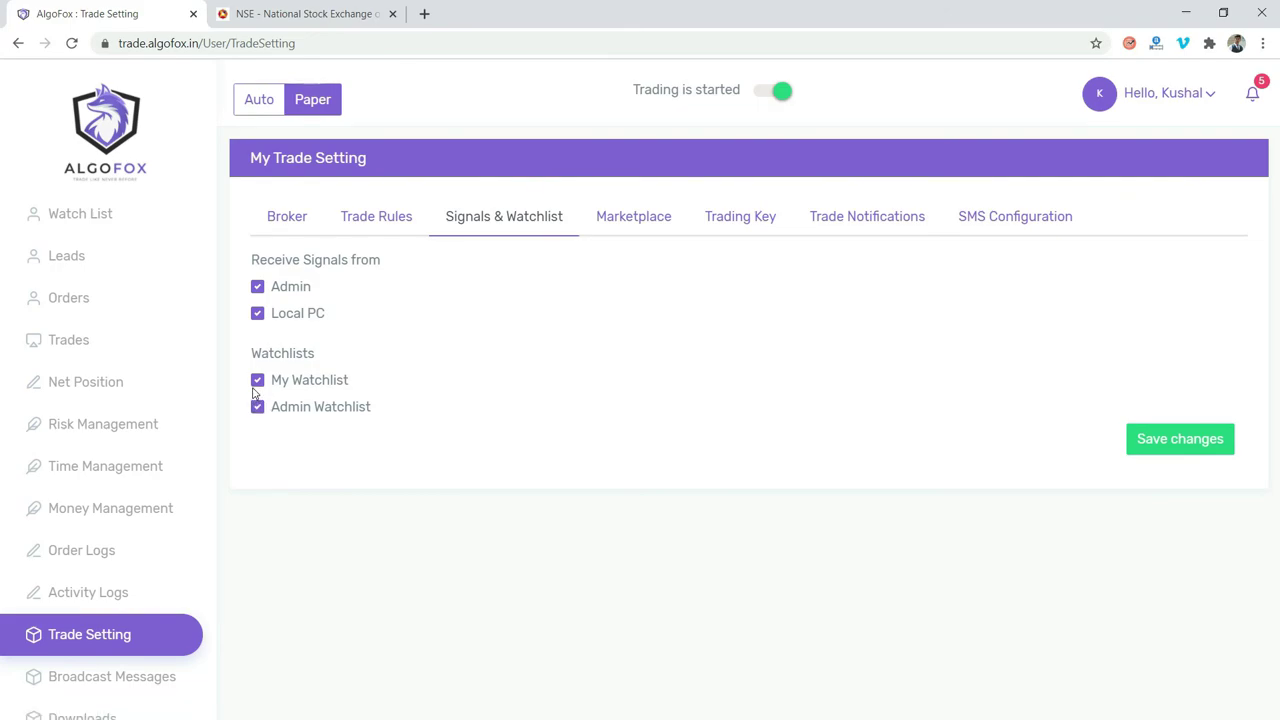
pyautogui.click(257, 381)
pyautogui.click(297, 390)
pyautogui.click(1191, 443)
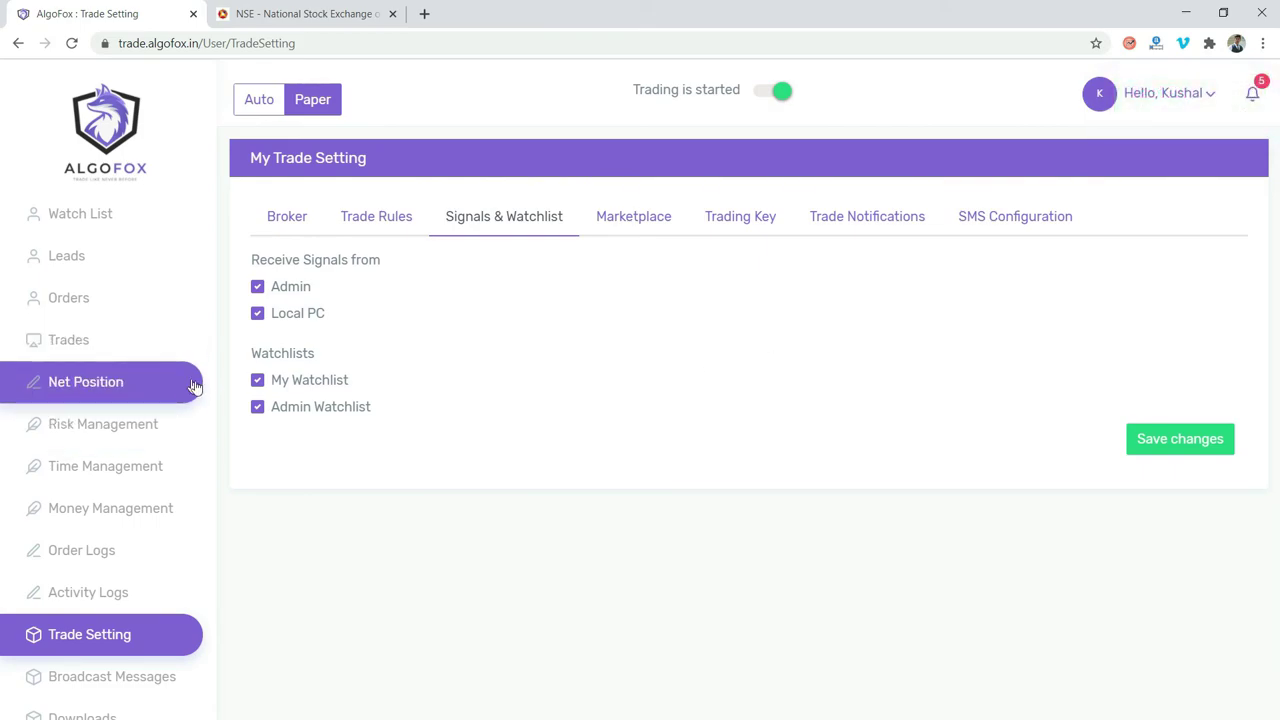
# Turn off Admin signals and the Admin Watchlist, and turn both back on
pyautogui.click(257, 287)
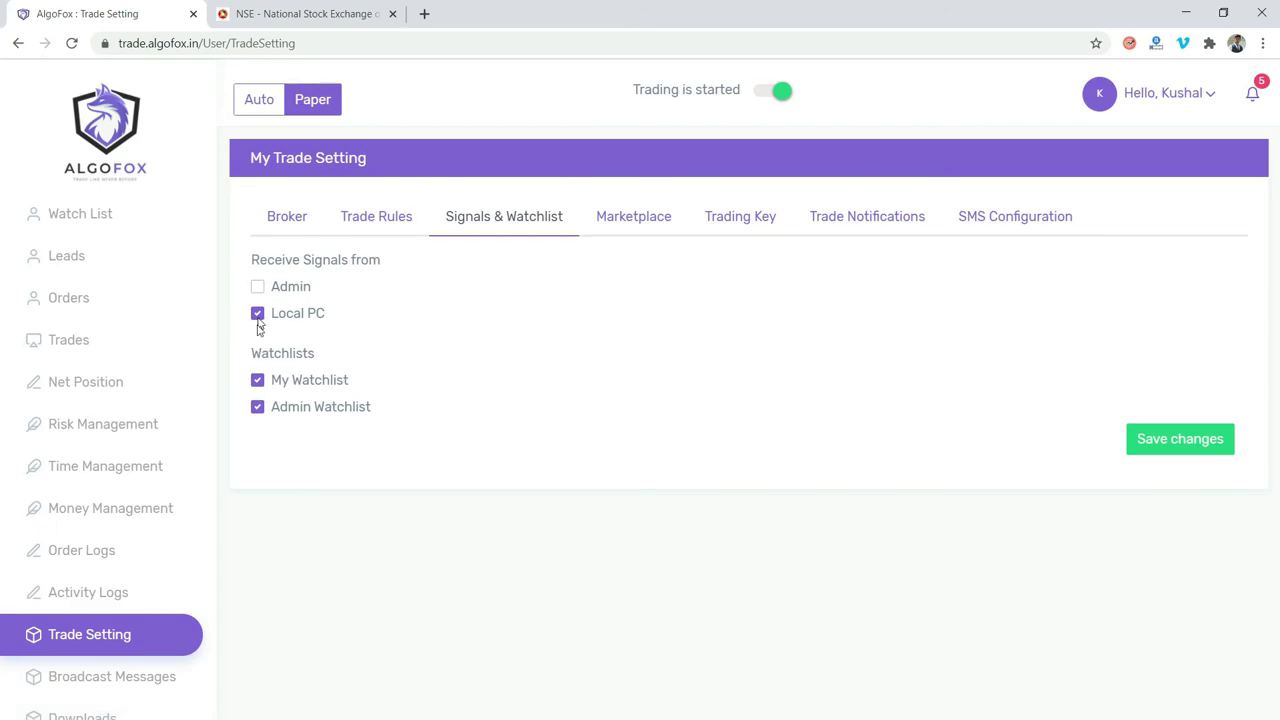
pyautogui.click(258, 408)
pyautogui.click(257, 288)
pyautogui.click(257, 408)
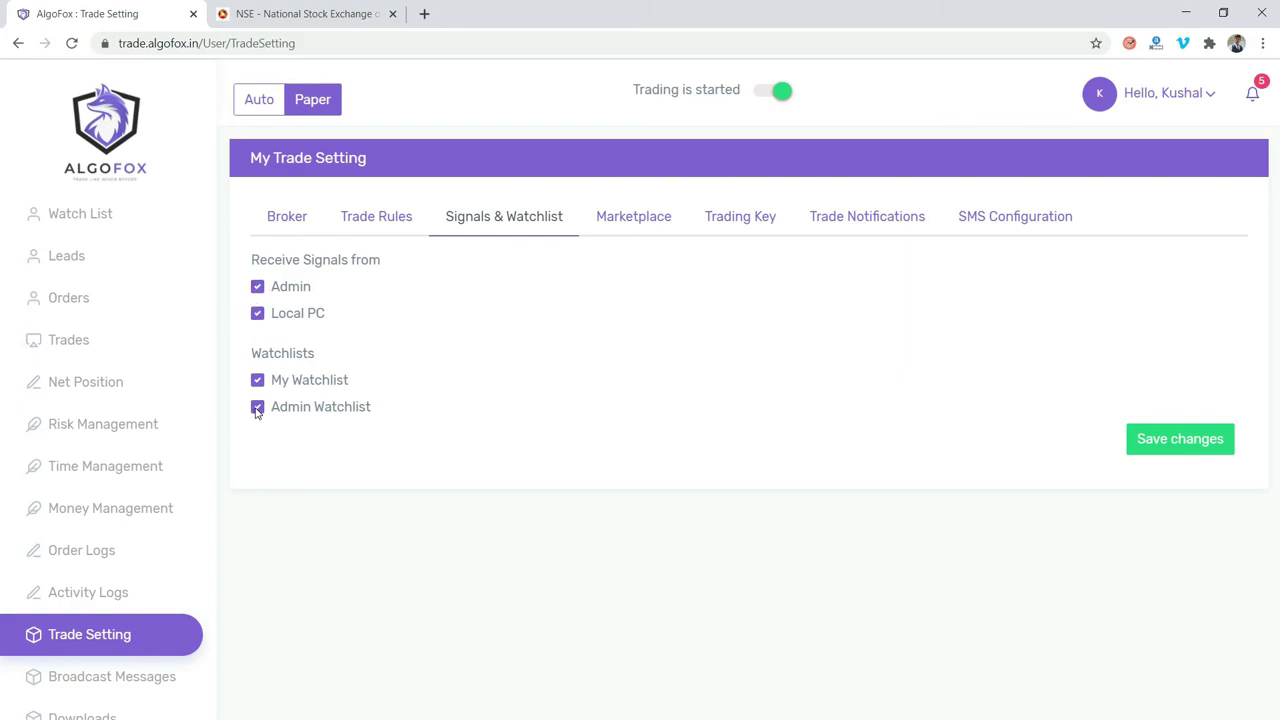